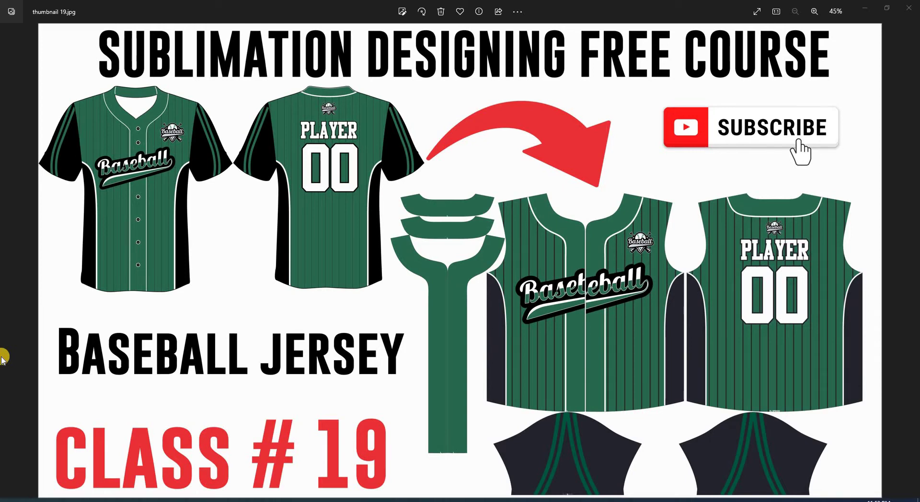
- Switch from Windows Photos to the baseball.cdr drawing in CorelDRAW 2018
key(alt+Tab)
key(alt+Tab)
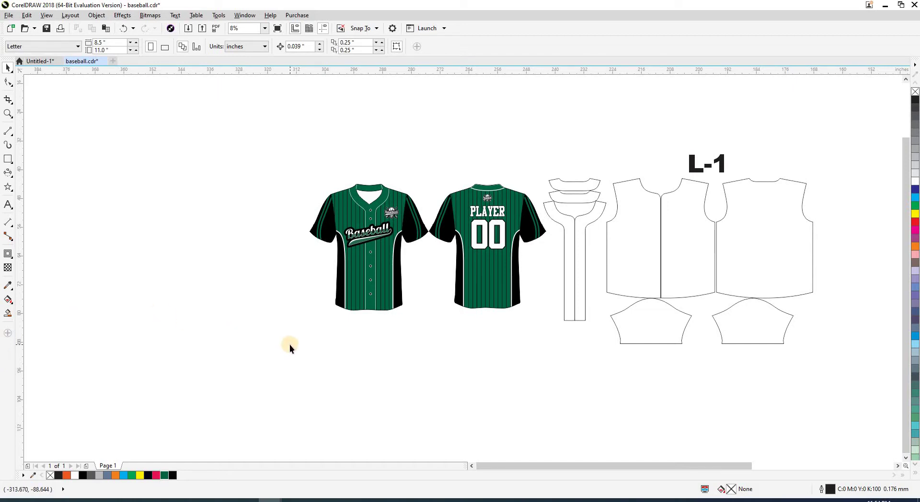
- Pan and zoom in on the jerseys and pattern pieces, returning to the filled view
drag(378, 357, 304, 369)
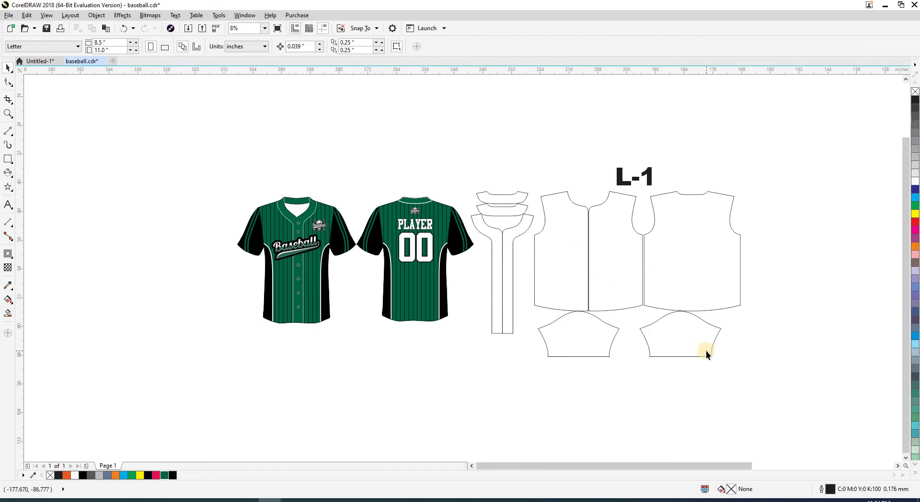
key(z)
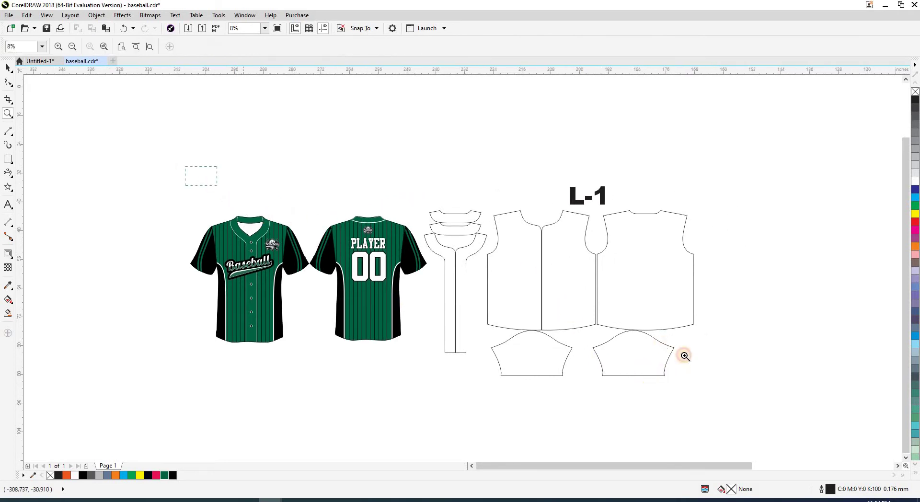
drag(685, 356, 745, 390)
key(space)
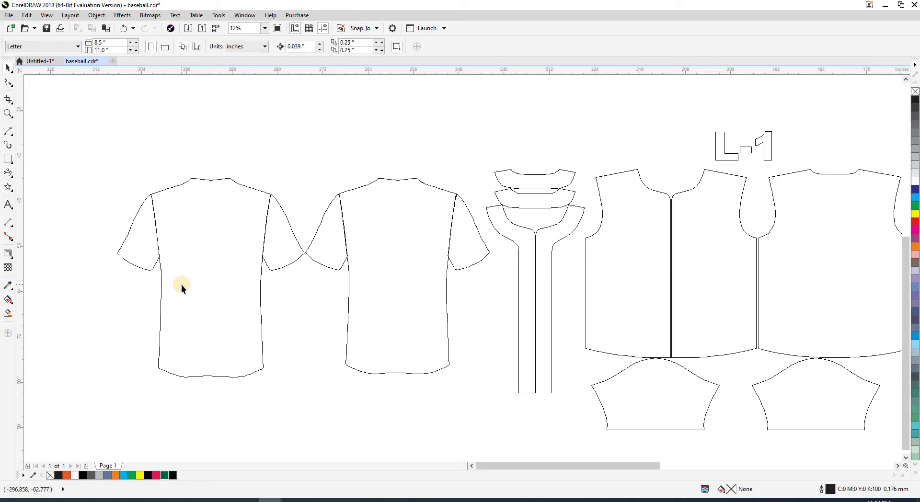
key(shift+F9)
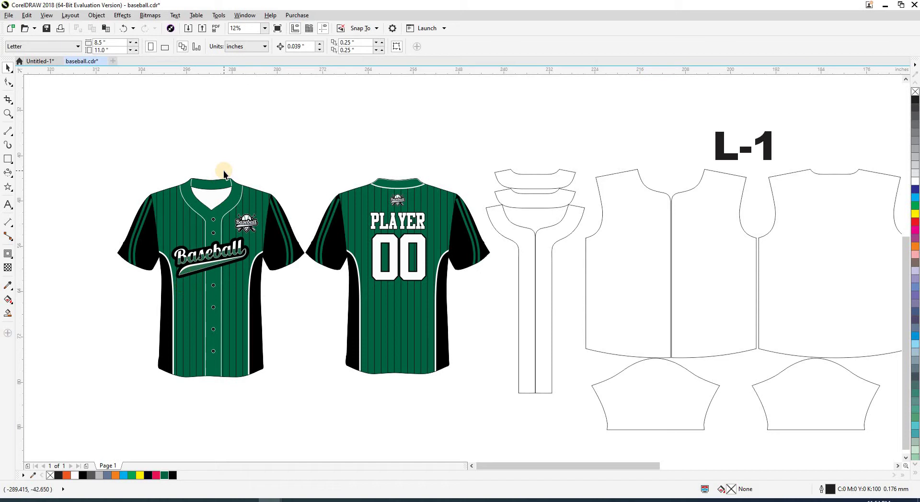
scroll(329, 226, right, 1)
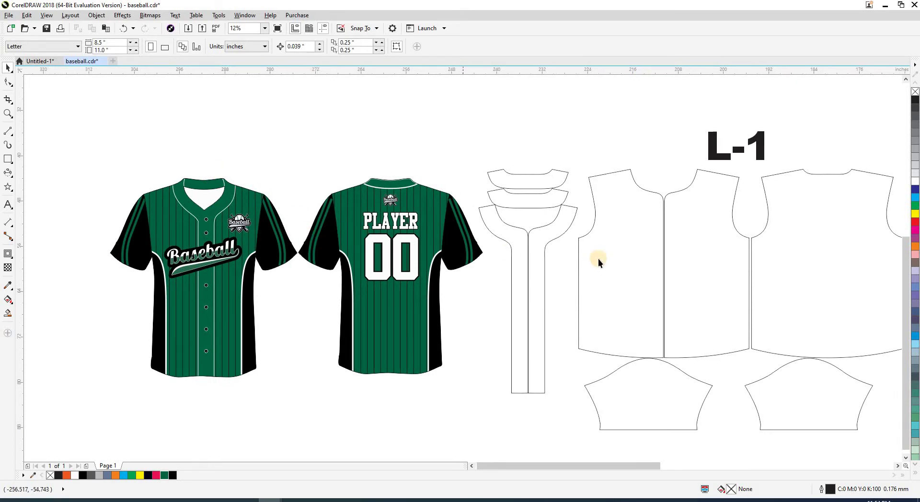
- Select the back jersey mockup and pick up its green, C100 M60 Y100 K0, with the eyedropper
click(620, 261)
click(690, 265)
scroll(661, 273, right, 5)
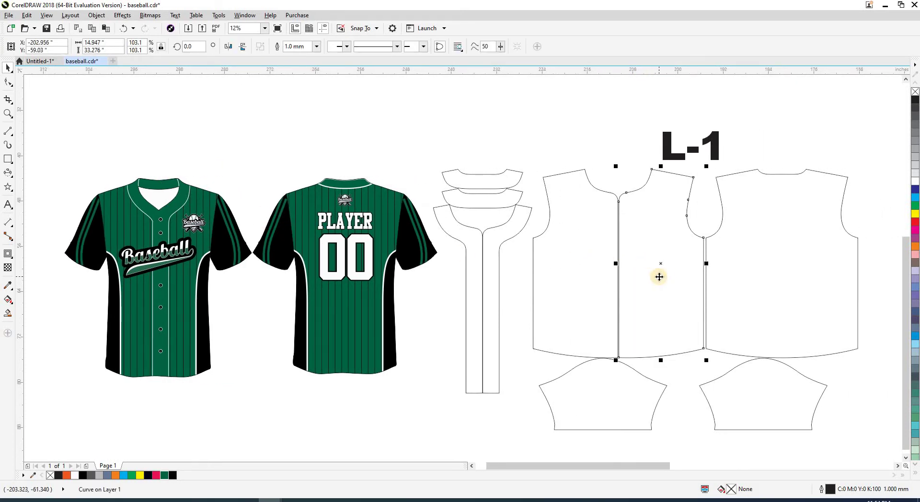
click(536, 152)
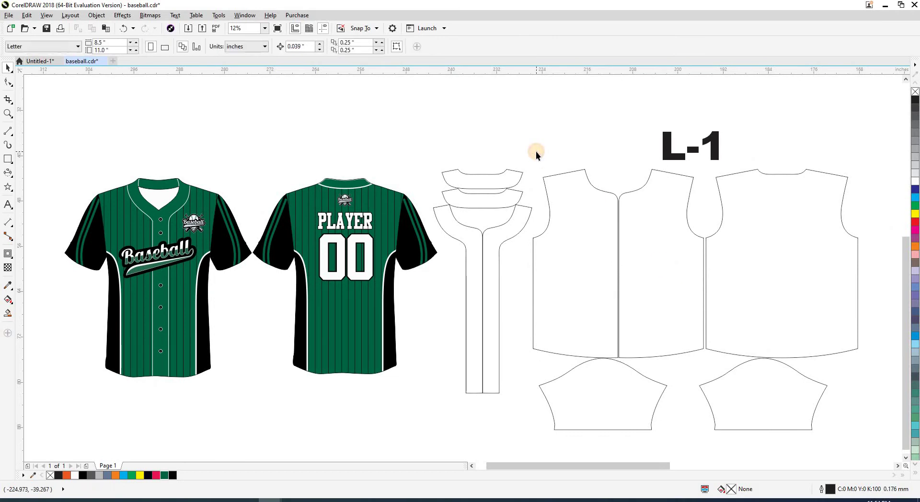
click(359, 323)
key(i)
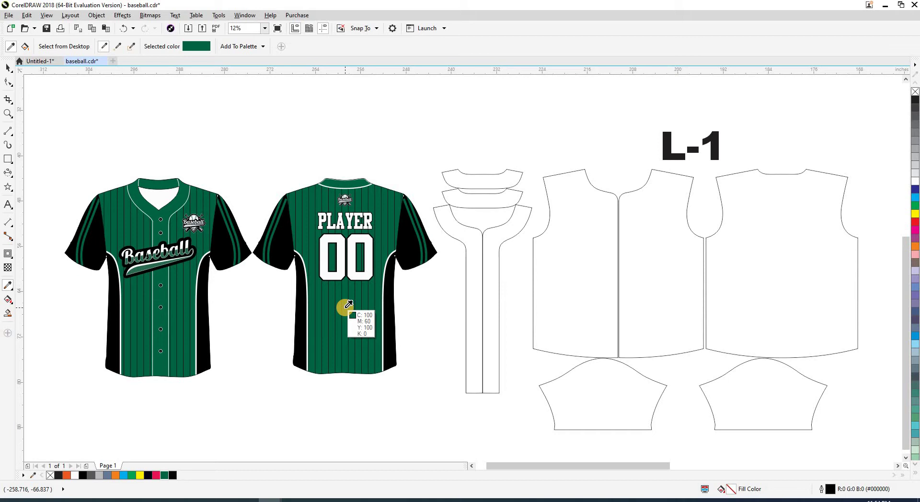
- Fill the body panels, collar and placket pieces with the jersey green
key(space)
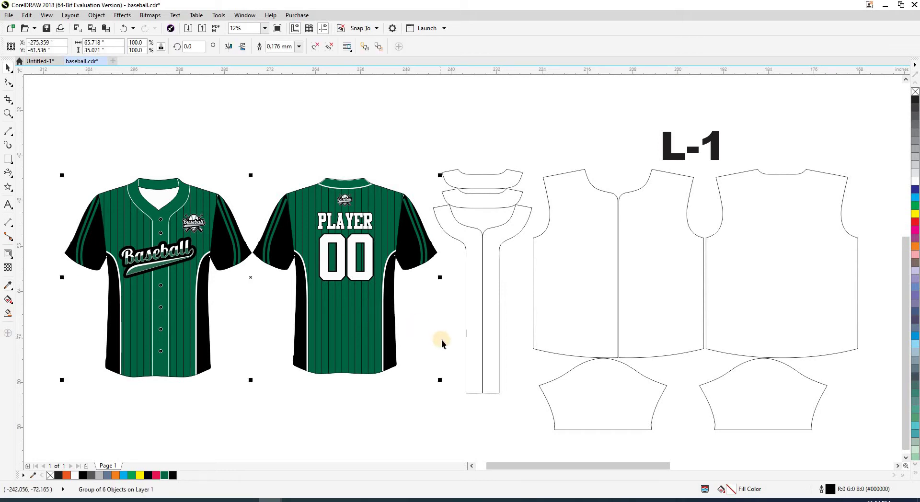
click(443, 339)
scroll(448, 342, right, 1)
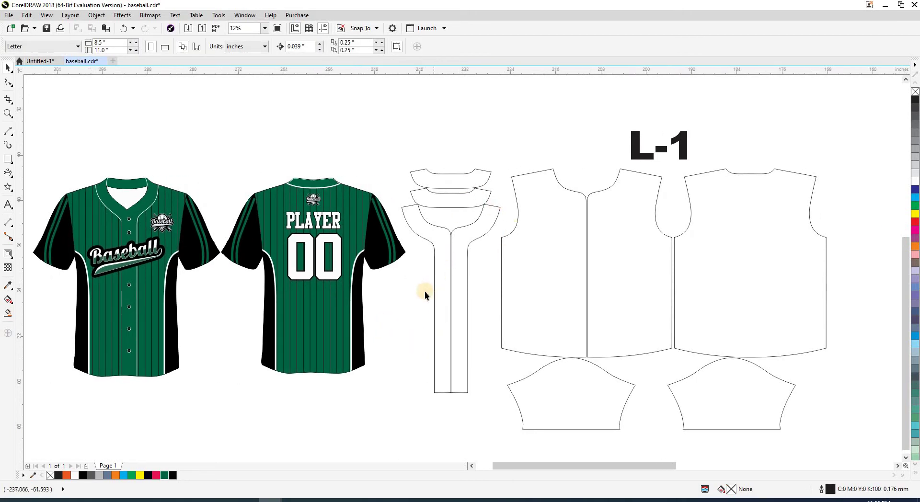
drag(609, 249, 750, 187)
click(733, 204)
drag(840, 319, 431, 183)
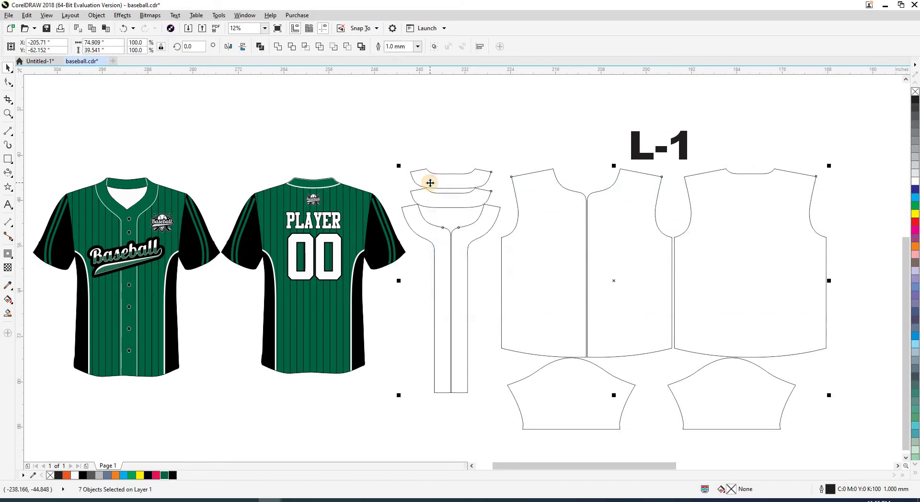
key(i)
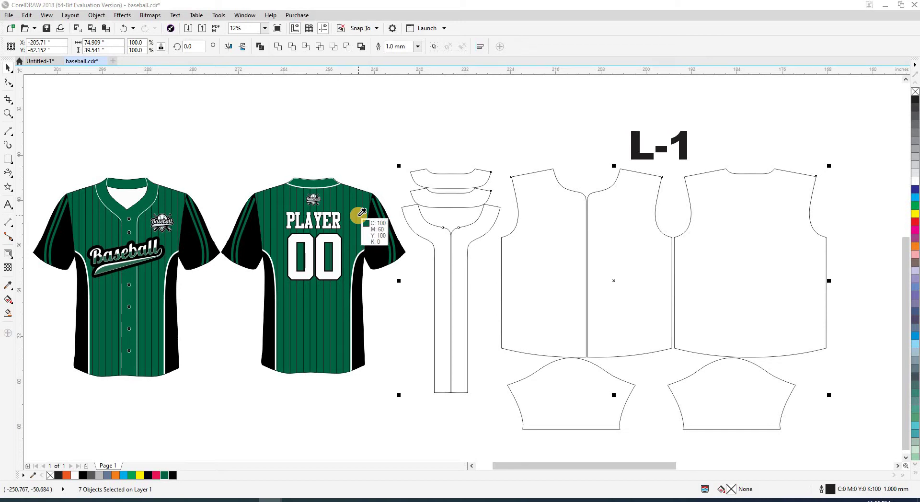
click(362, 212)
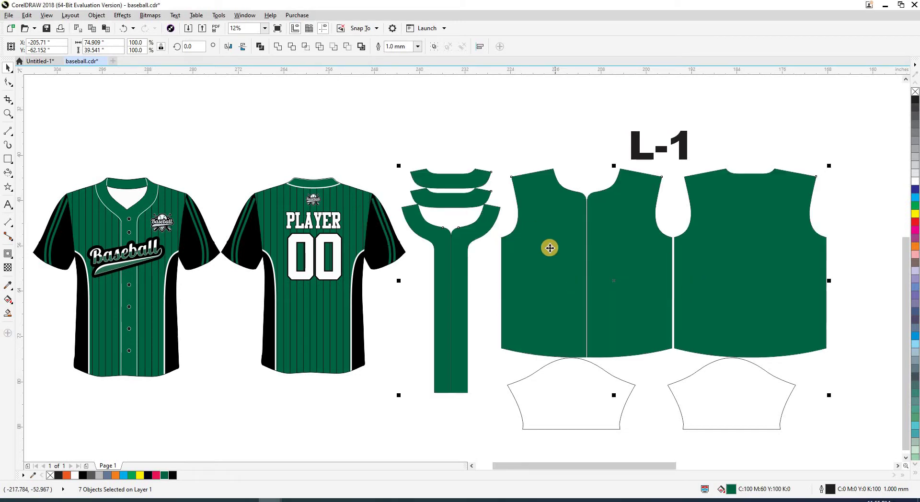
- Fill both sleeve pieces with the jersey's black
click(590, 134)
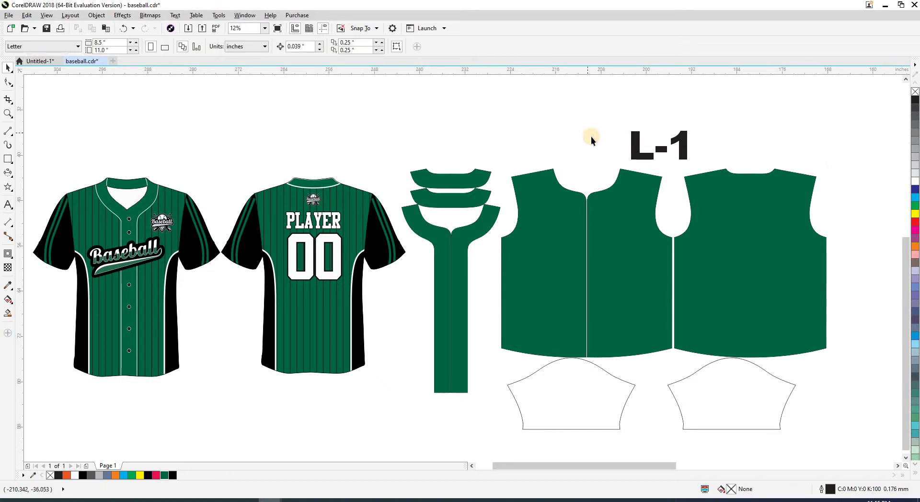
click(584, 363)
shift+click(694, 372)
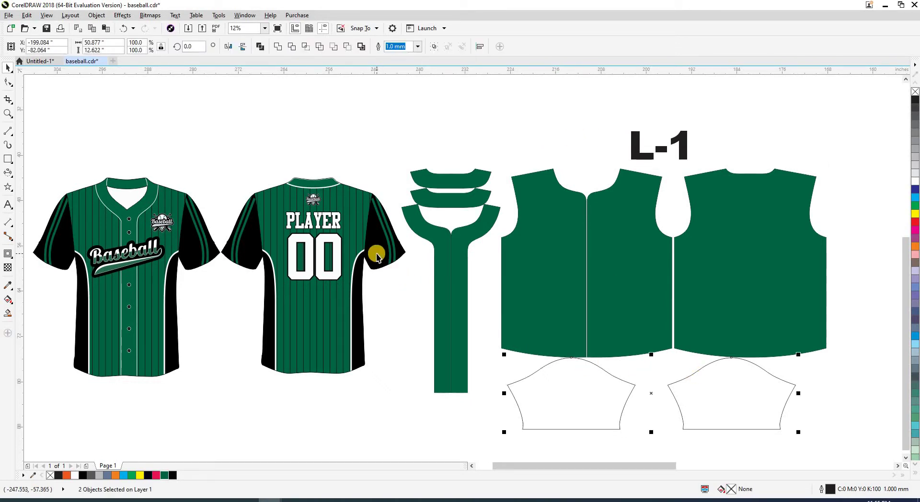
key(i)
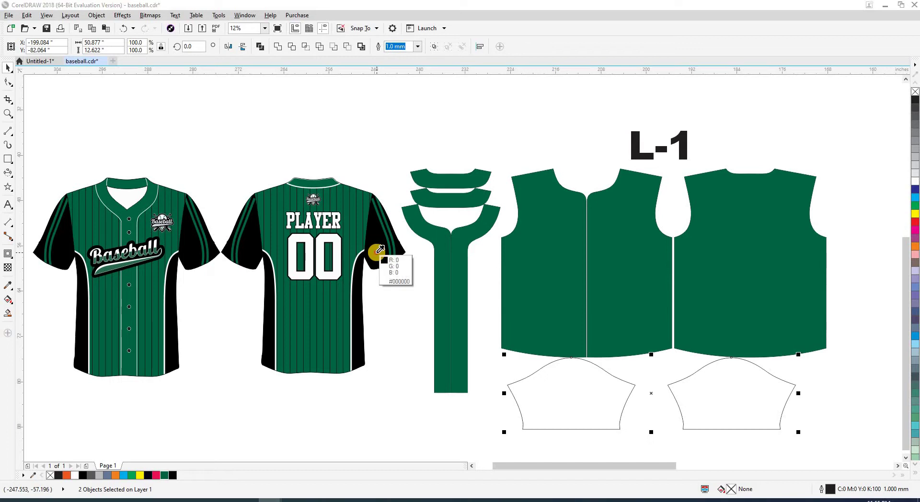
click(379, 250)
- Centre the right sleeve under the back panel and the left sleeve under the front panel
click(769, 377)
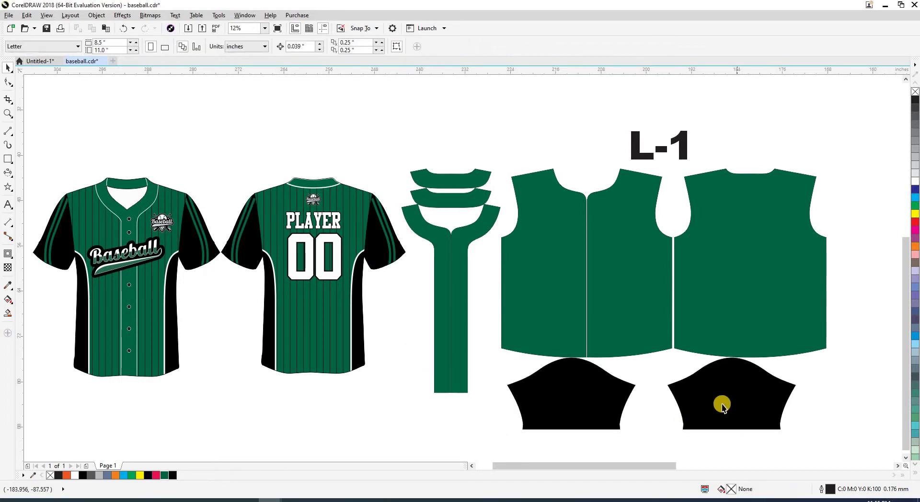
shift+click(733, 323)
key(c)
click(610, 387)
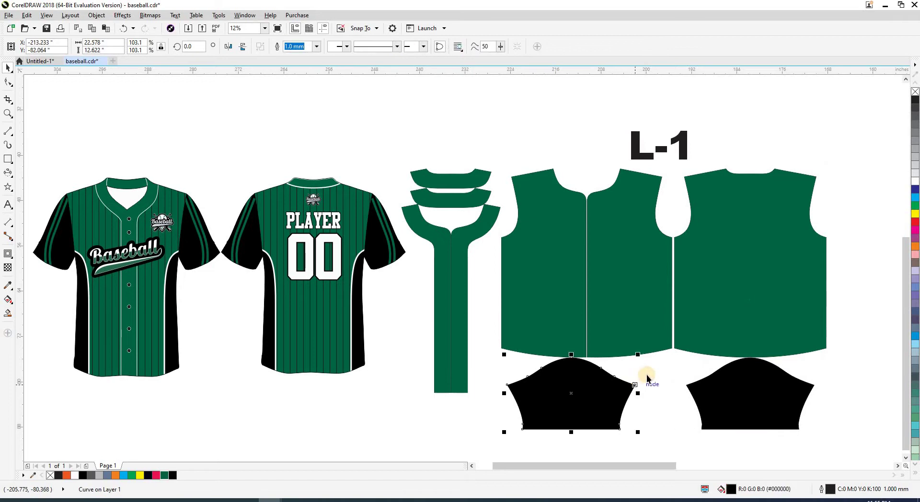
drag(613, 388, 627, 387)
shift+click(724, 391)
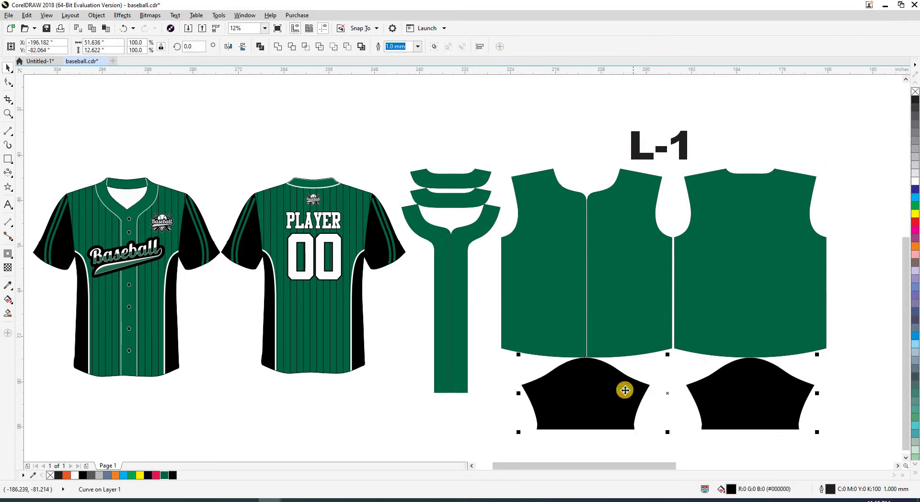
scroll(589, 355, down, 2)
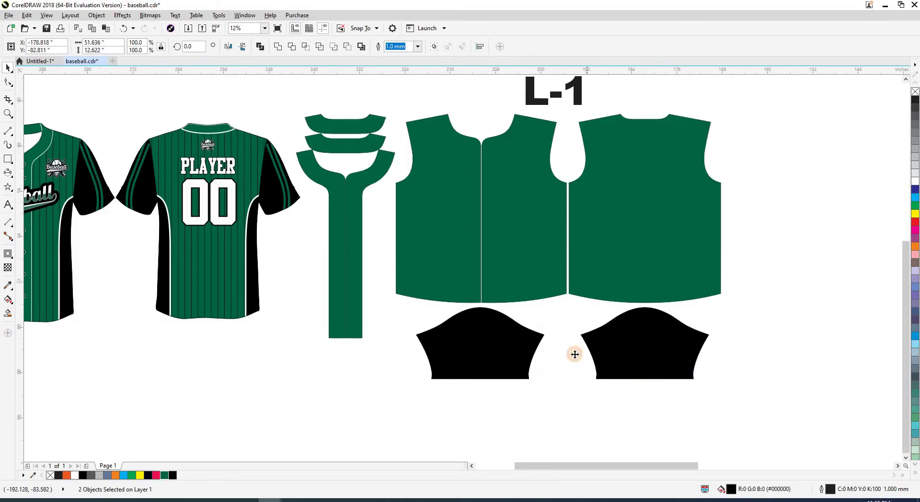
- Move both sleeves lower, away from the body panels
drag(575, 353, 575, 411)
click(577, 370)
scroll(577, 371, up, 1)
scroll(524, 349, left, 1)
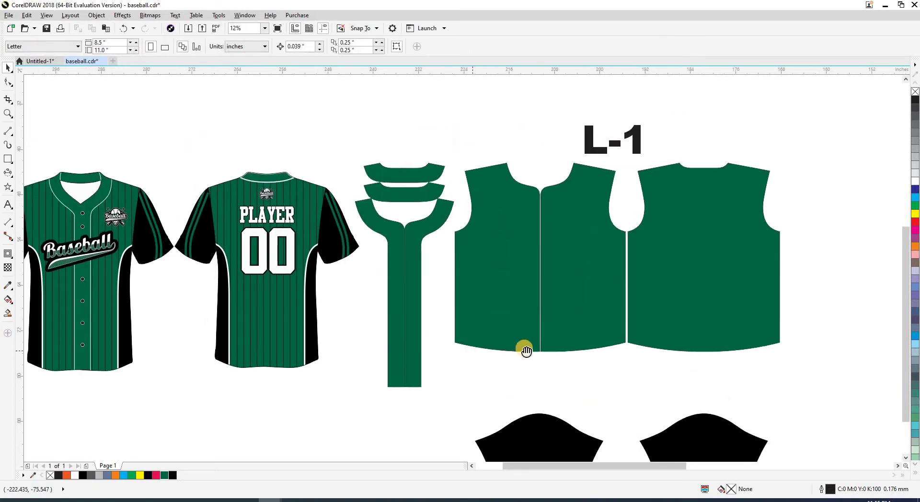
scroll(472, 343, left, 1)
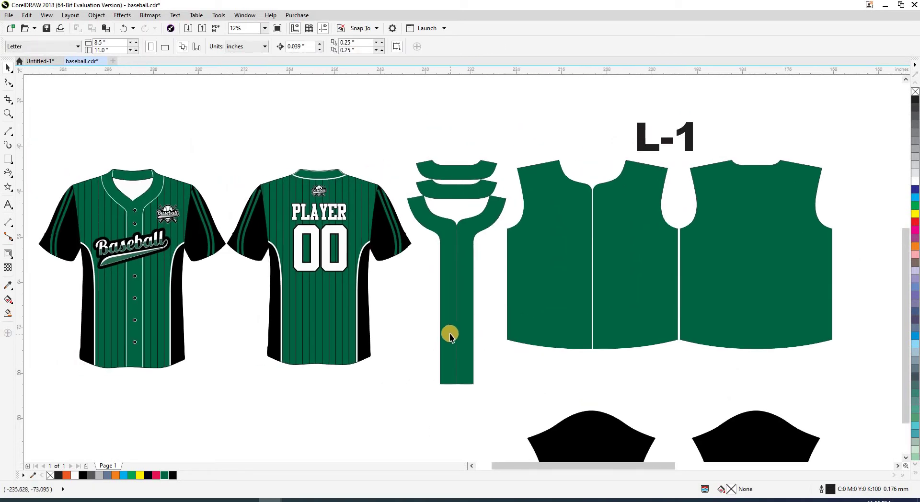
- Inspect the pinstripe artwork clipped inside the back jersey mockup
click(331, 311)
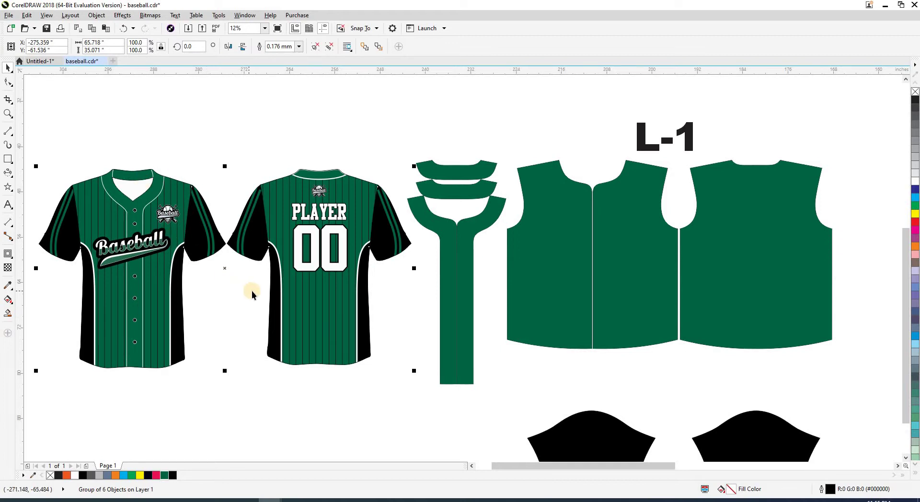
click(286, 288)
click(310, 321)
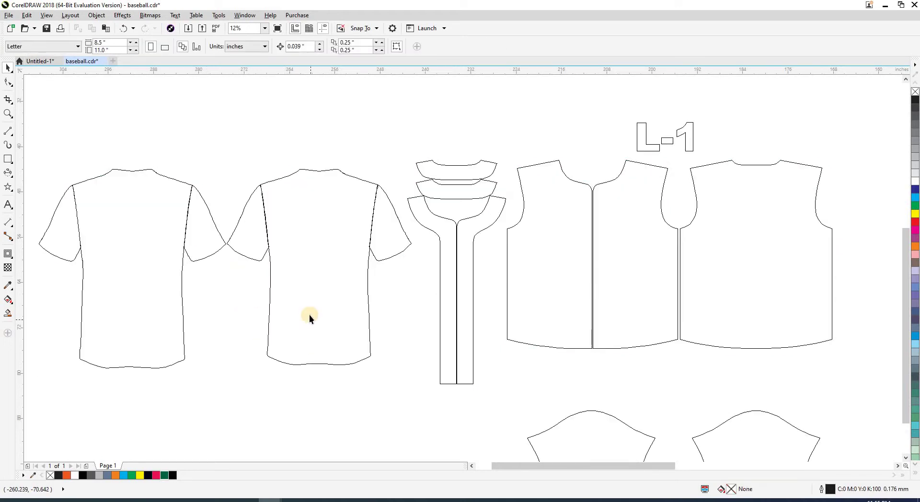
click(309, 314)
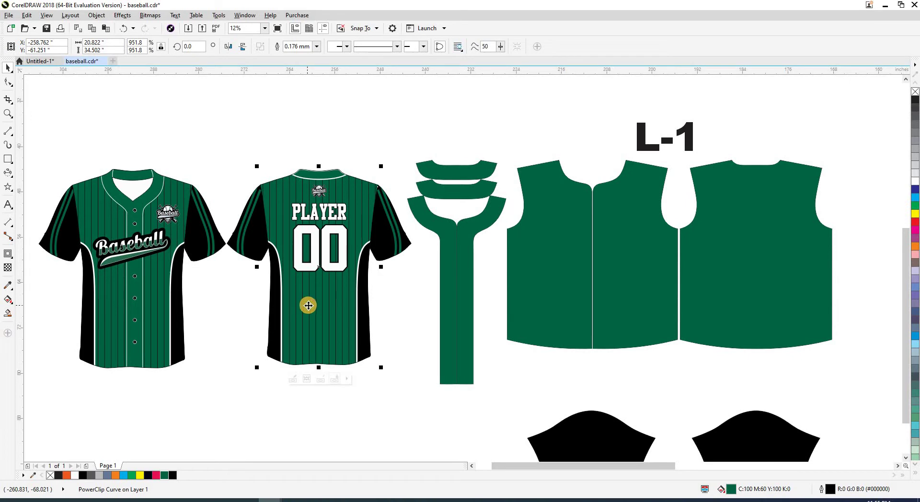
ctrl+click(307, 305)
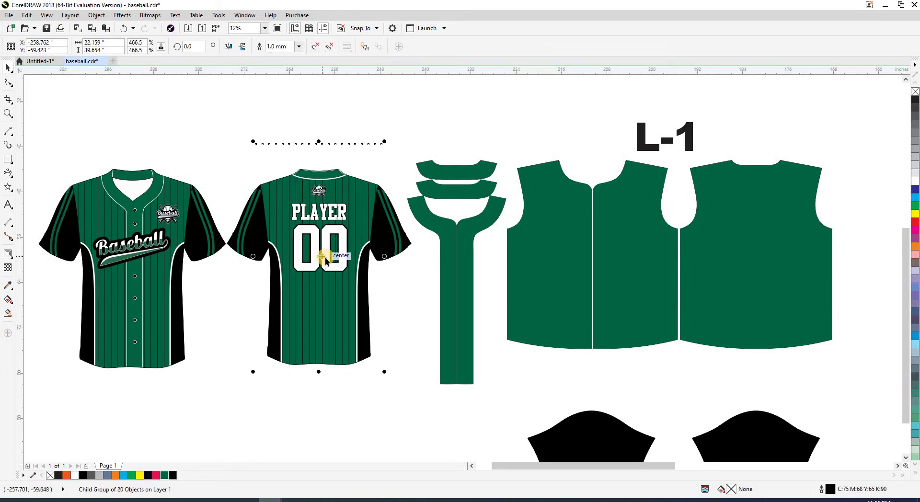
click(405, 307)
click(347, 284)
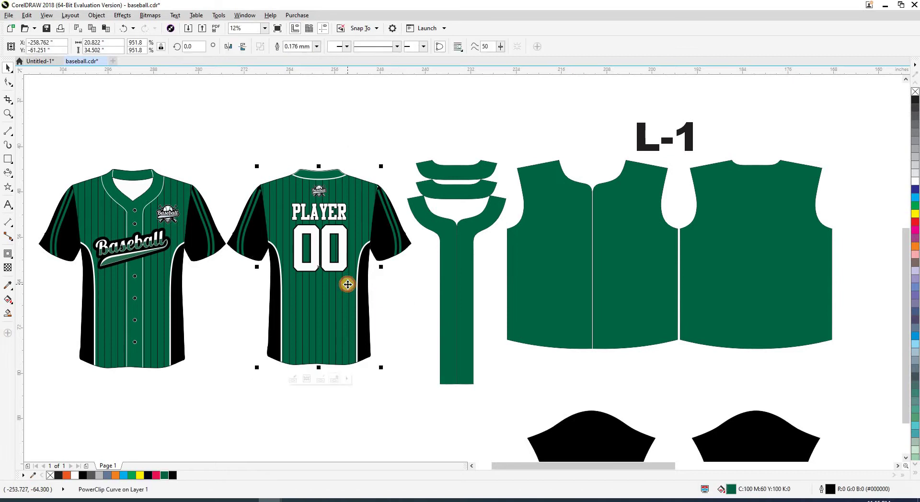
- Check the back panels and vest piece in outline view, then return to full colour
key(shift+F9)
click(705, 267)
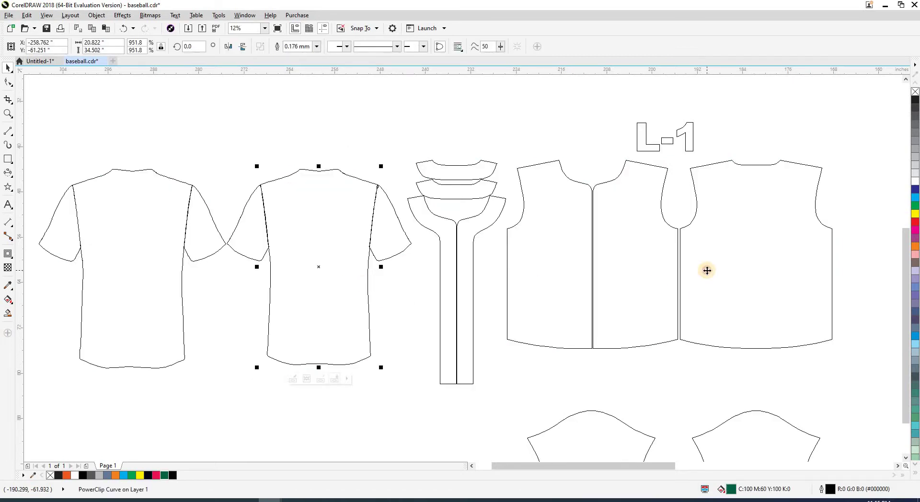
click(419, 274)
click(760, 273)
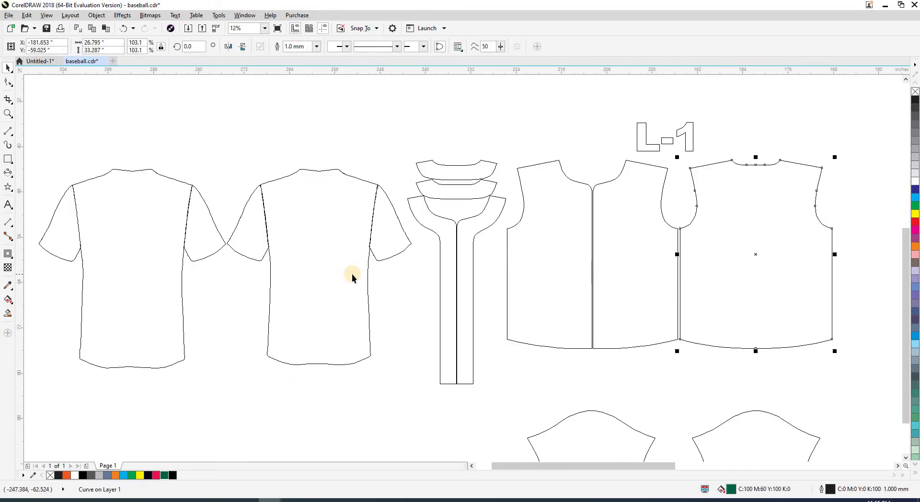
click(353, 272)
click(762, 254)
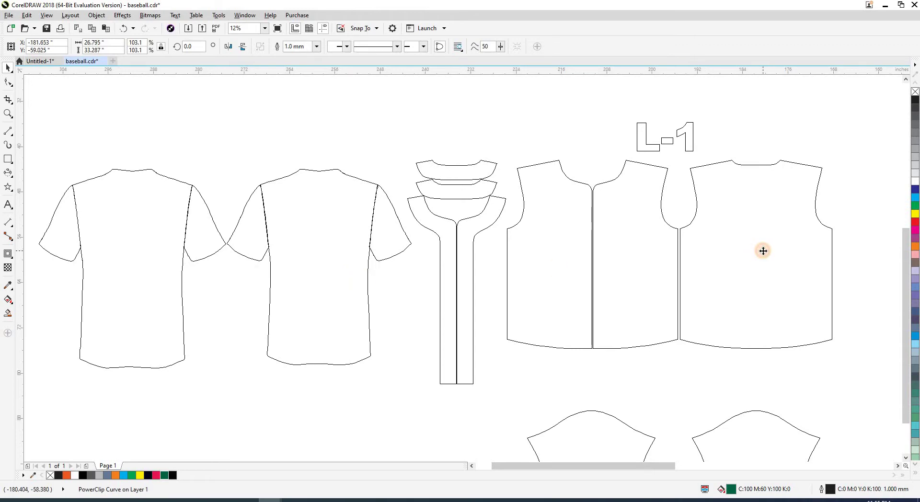
click(400, 354)
key(shift+F9)
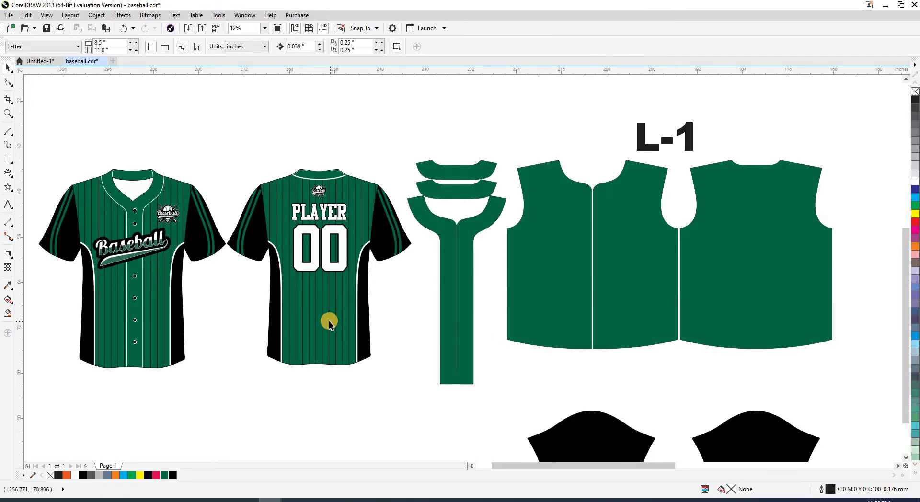
- Pull out the back jersey's pinstripe group and align it centred over the right vest panel
ctrl+click(329, 321)
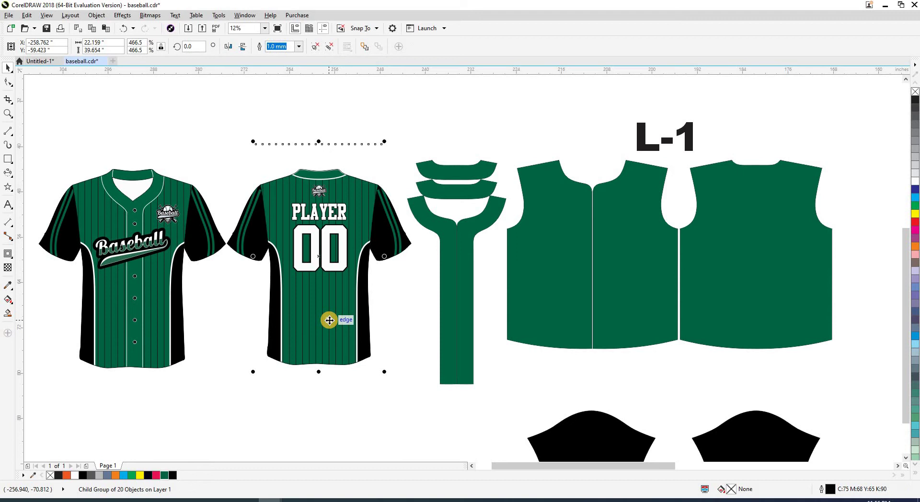
click(423, 341)
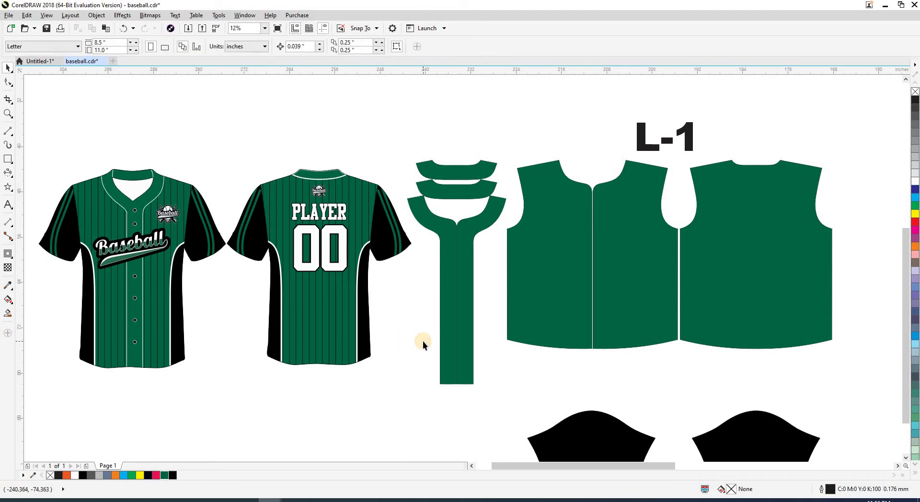
key(ctrl+z)
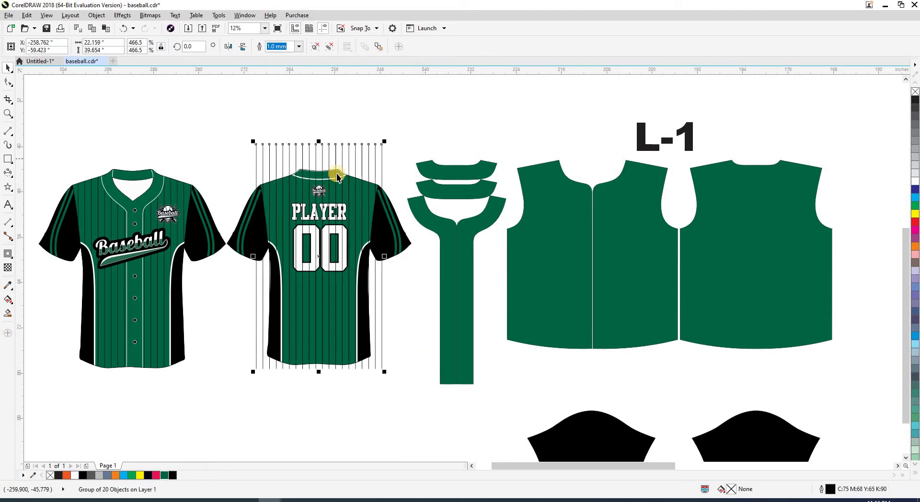
click(356, 152)
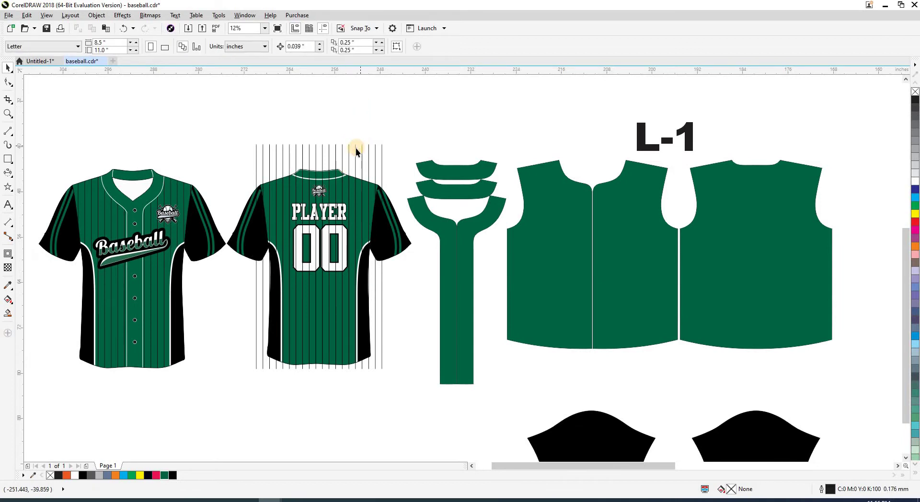
shift+click(757, 232)
key(c)
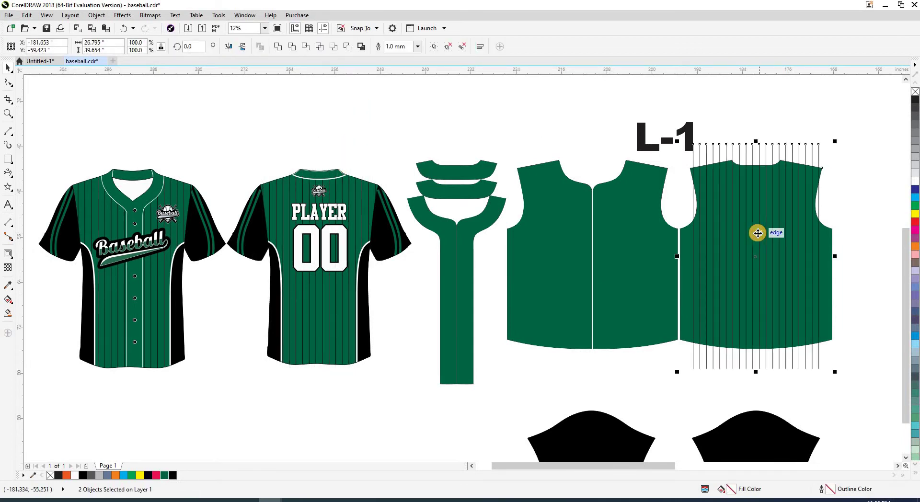
key(e)
- Stretch the pinstripe group to span the full width of the right vest panel
click(770, 125)
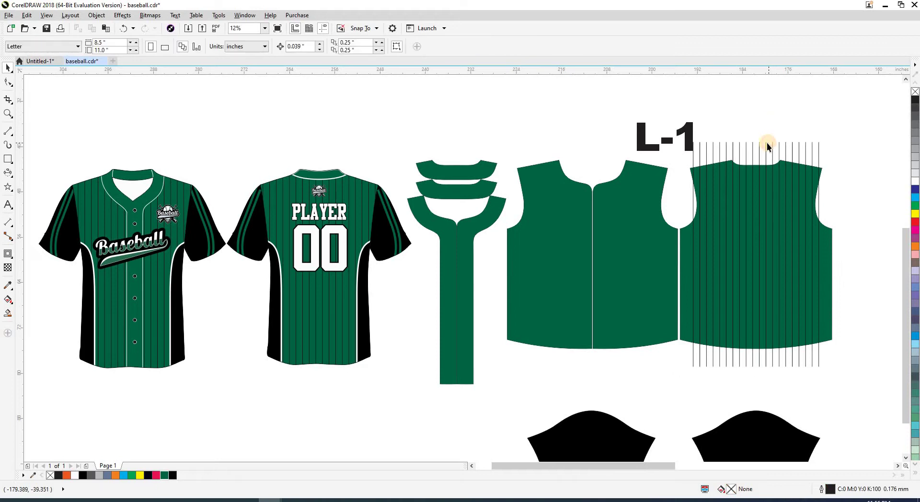
click(823, 273)
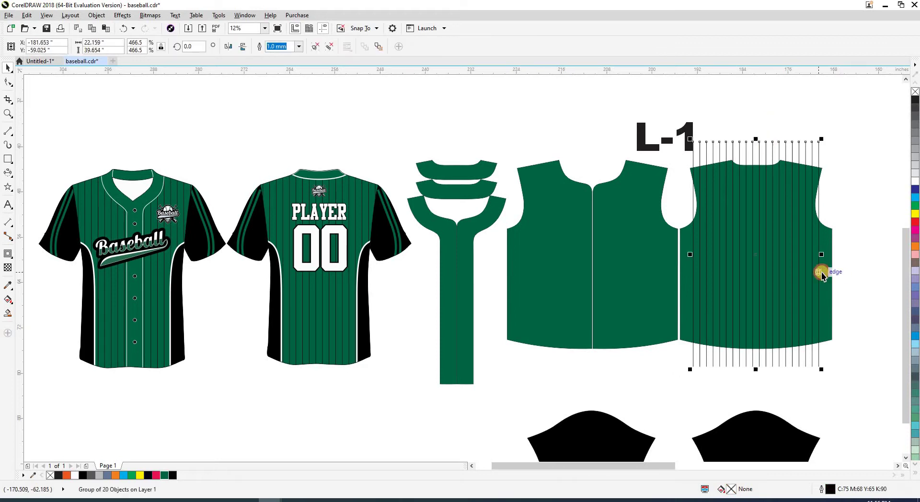
drag(822, 259, 829, 257)
click(852, 309)
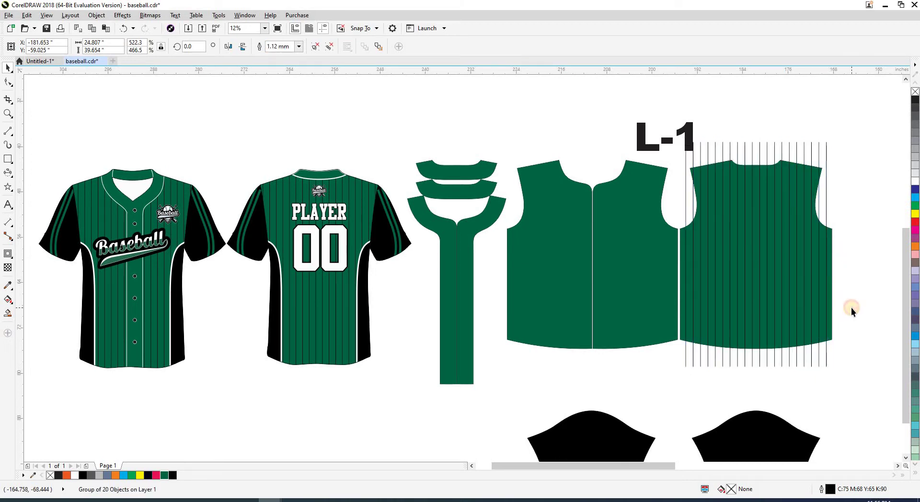
scroll(359, 249, up, 3)
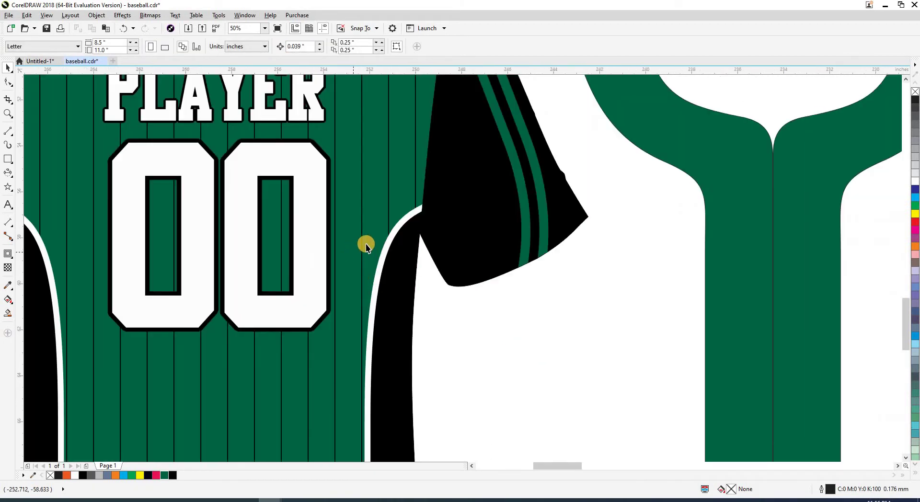
scroll(364, 244, up, 2)
scroll(358, 249, down, 3)
scroll(356, 249, down, 2)
scroll(538, 240, right, 2)
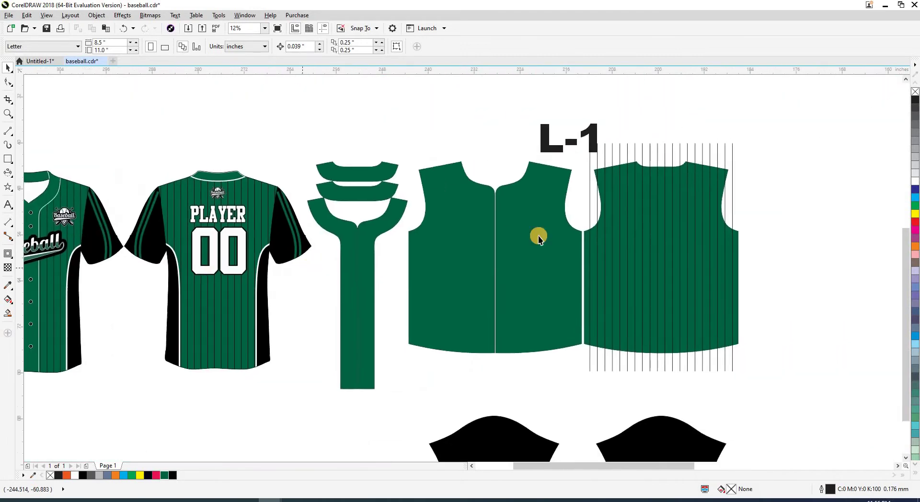
scroll(650, 152, up, 4)
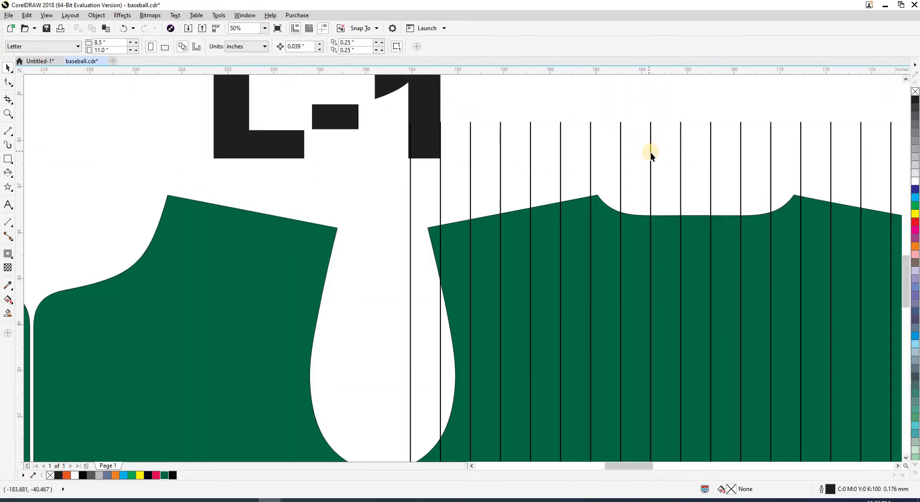
click(651, 155)
scroll(553, 212, down, 4)
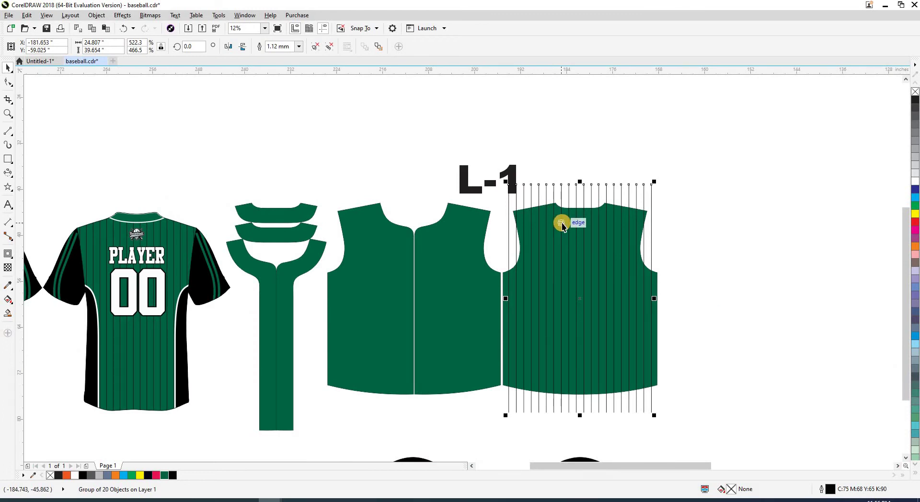
- Give the stripes a 2.0 mm outline and turn on Behind fill in Outline Pen
click(298, 47)
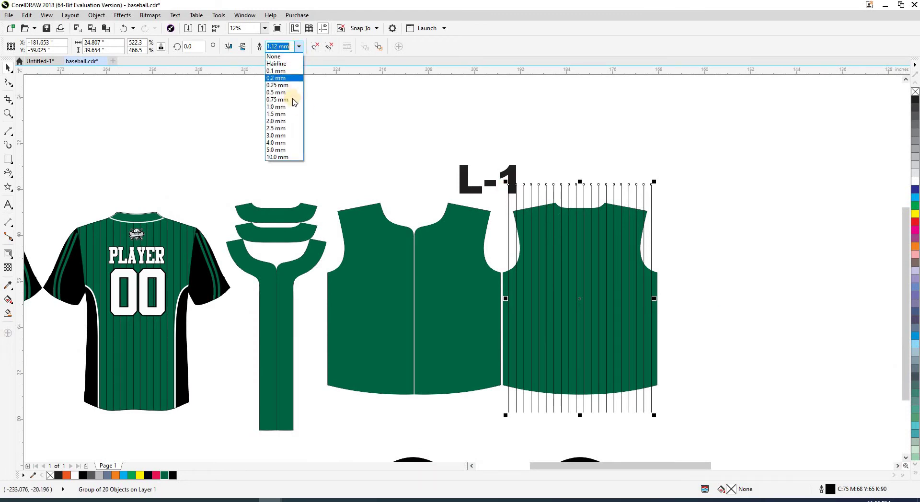
click(290, 121)
click(650, 318)
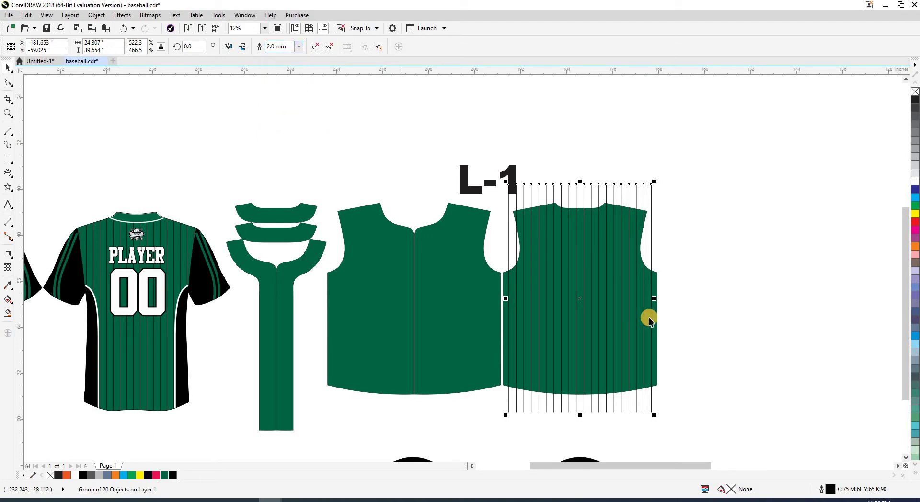
double_click(832, 490)
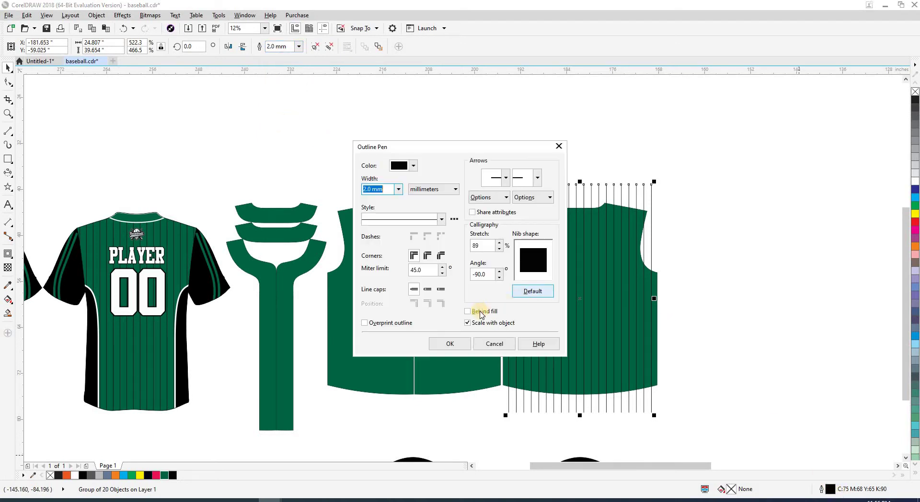
drag(415, 150, 679, 191)
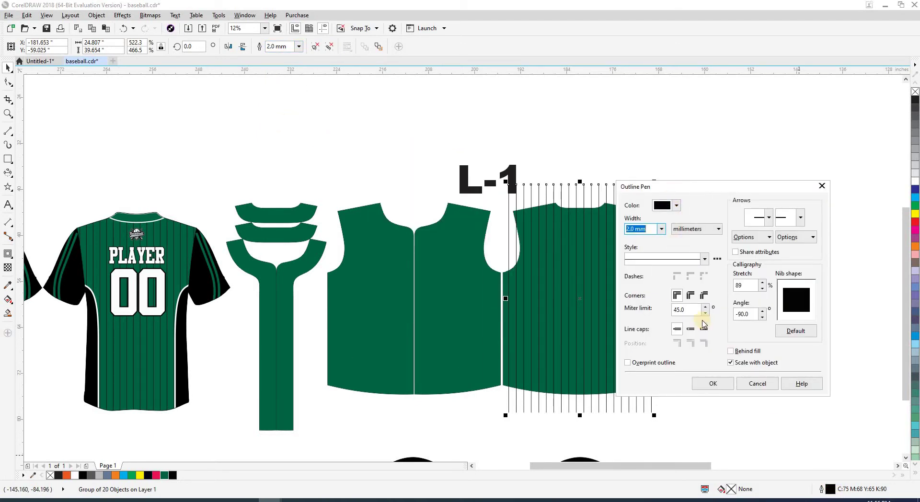
click(731, 352)
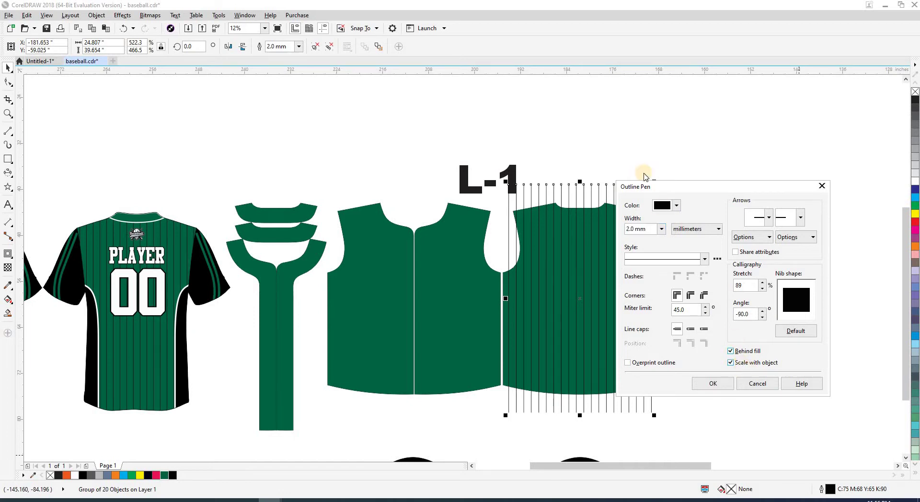
- Raise the stripe outline width to 4.0 mm and apply it
drag(648, 188, 710, 189)
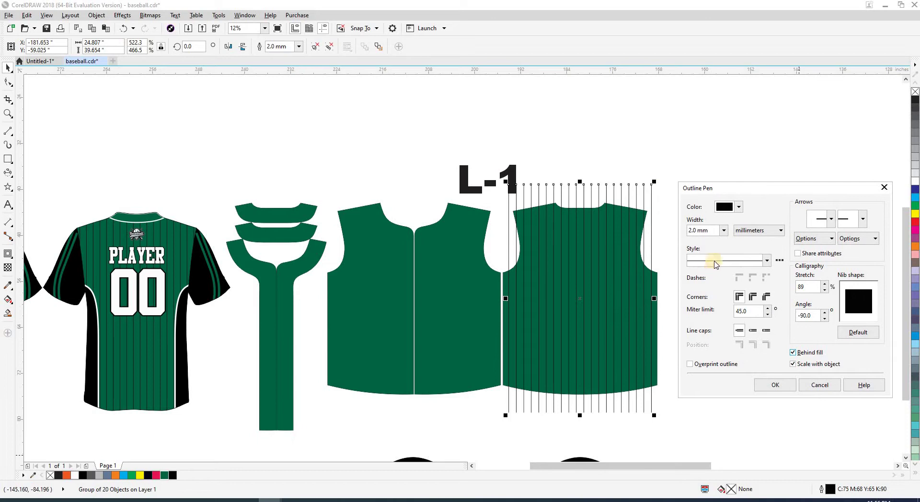
click(724, 231)
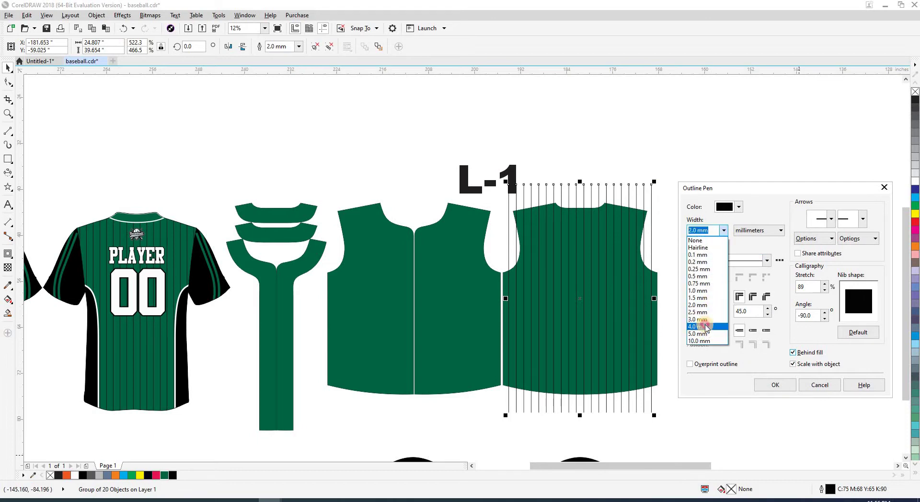
click(706, 327)
click(775, 385)
key(Escape)
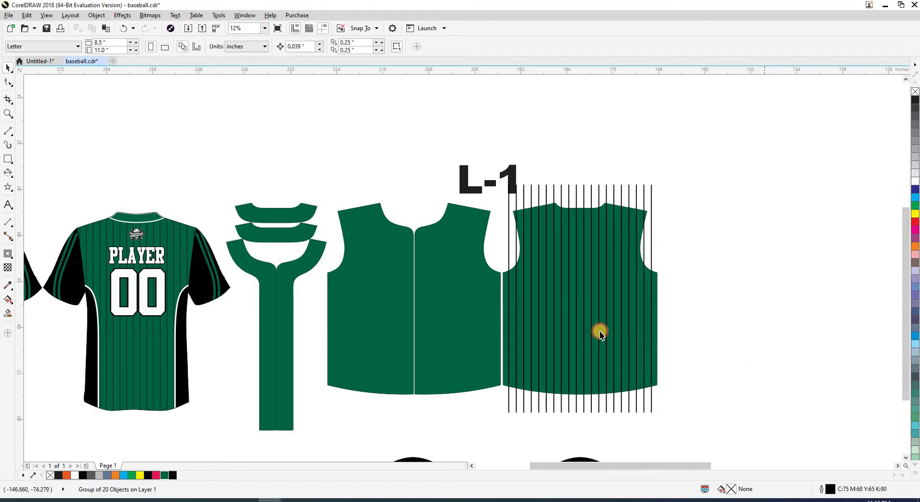
scroll(599, 330, up, 2)
scroll(610, 324, down, 2)
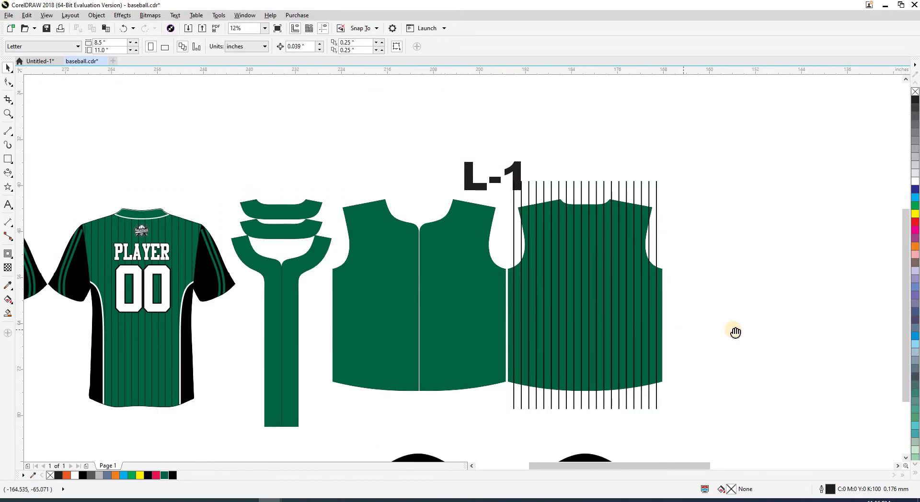
scroll(736, 330, left, 2)
scroll(580, 336, left, 2)
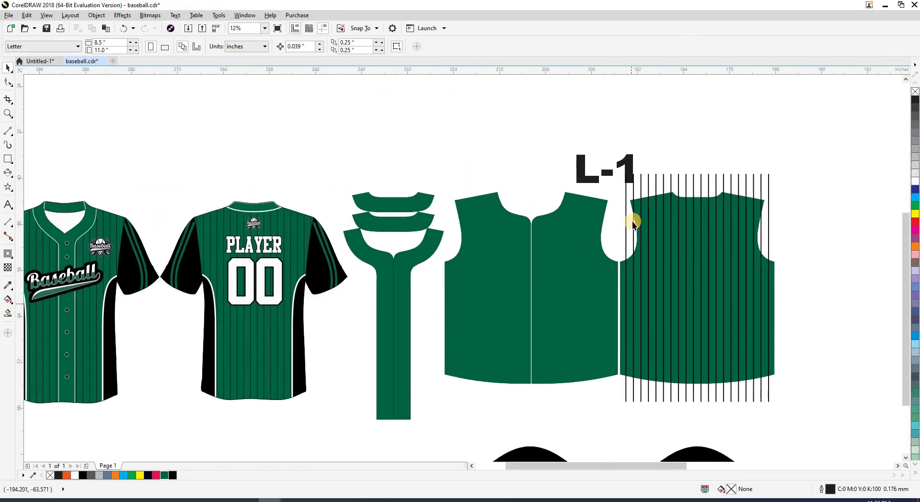
- Send the stripes behind and PowerClip them inside the right vest panel
click(642, 181)
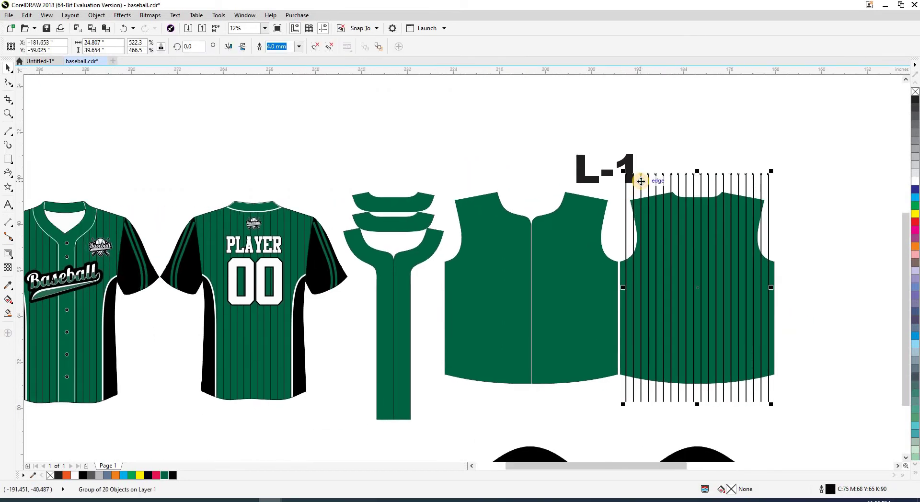
key(shift+Page_Down)
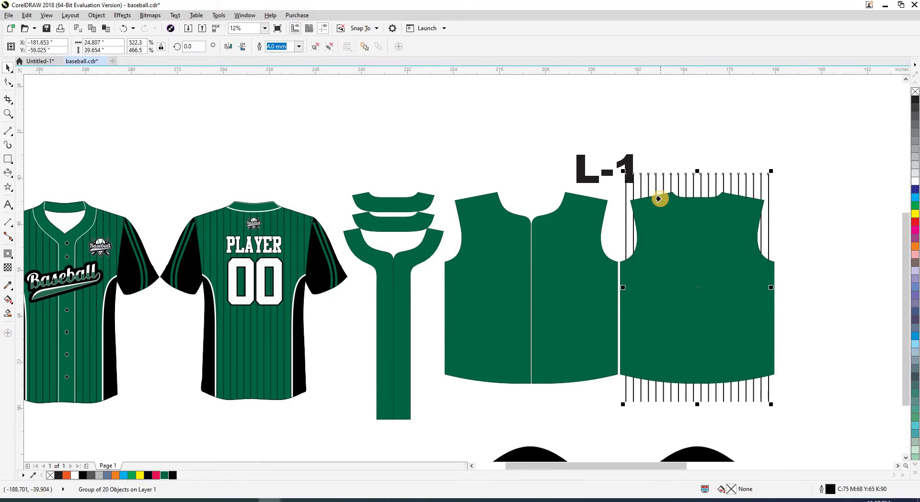
click(659, 198)
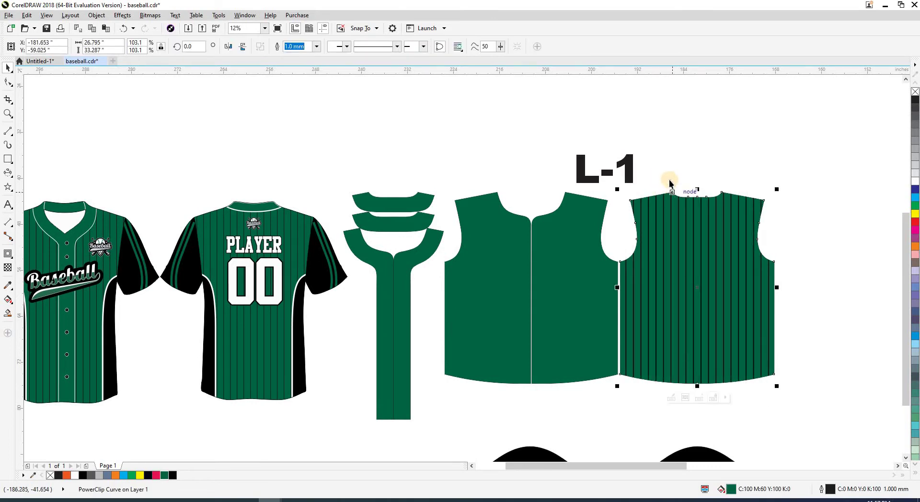
click(670, 184)
- Compare the plain green front vest panel with the newly striped right panel
scroll(668, 209, up, 2)
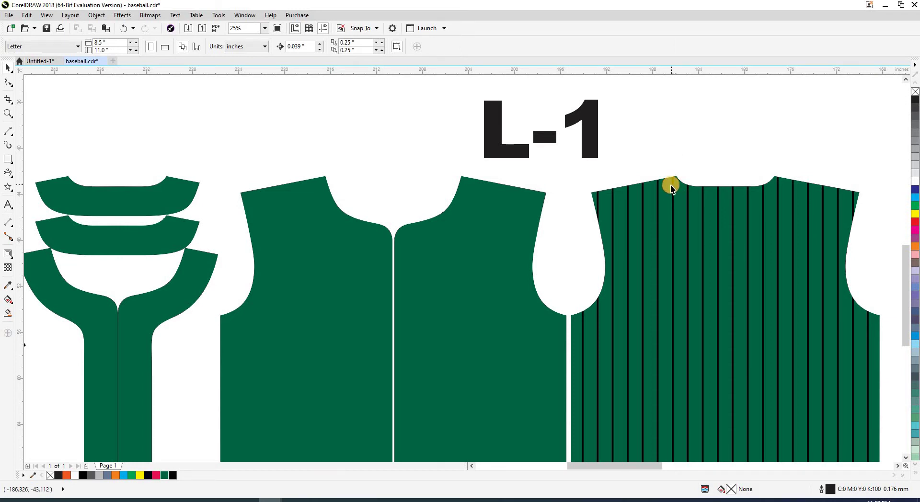
scroll(671, 188, down, 2)
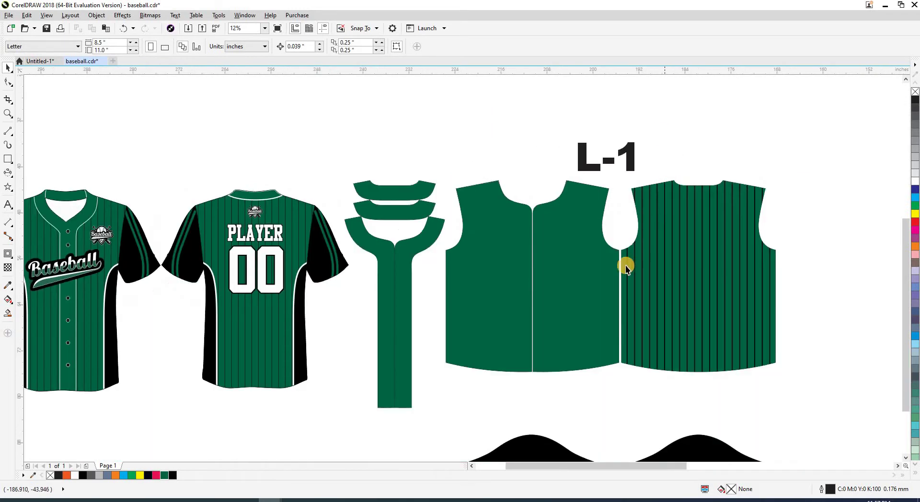
click(588, 257)
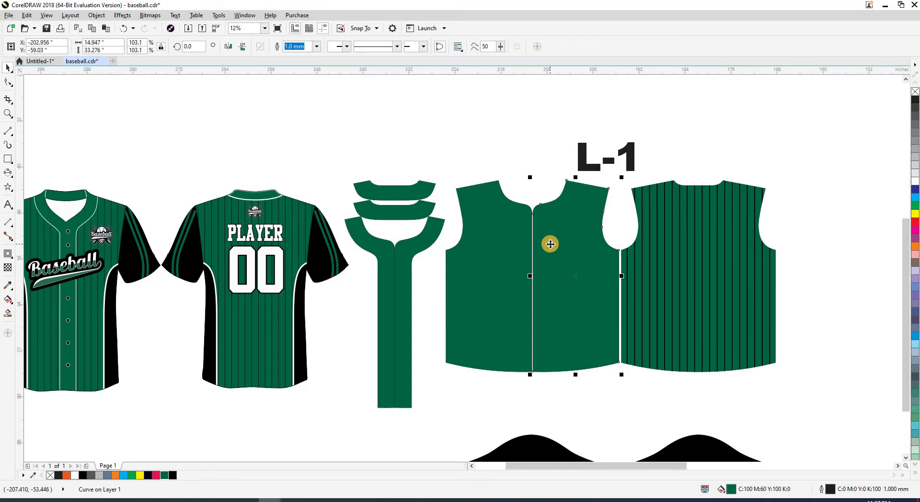
click(556, 208)
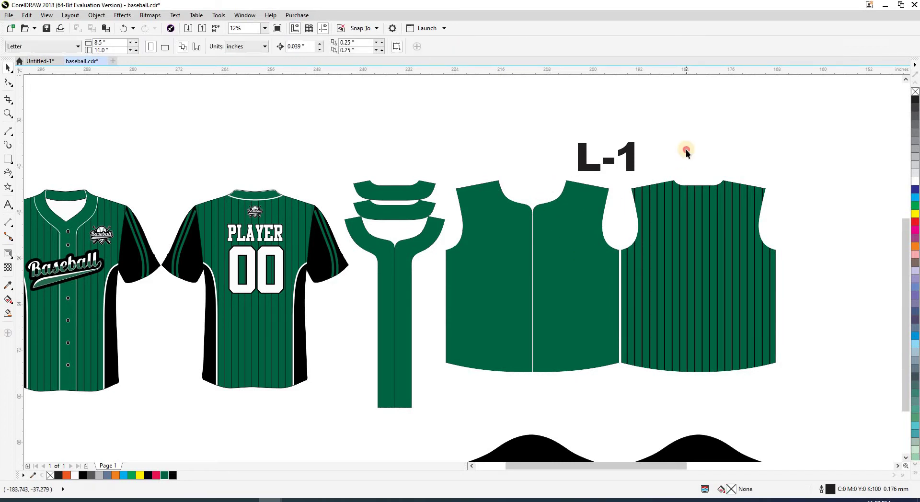
ctrl+click(679, 206)
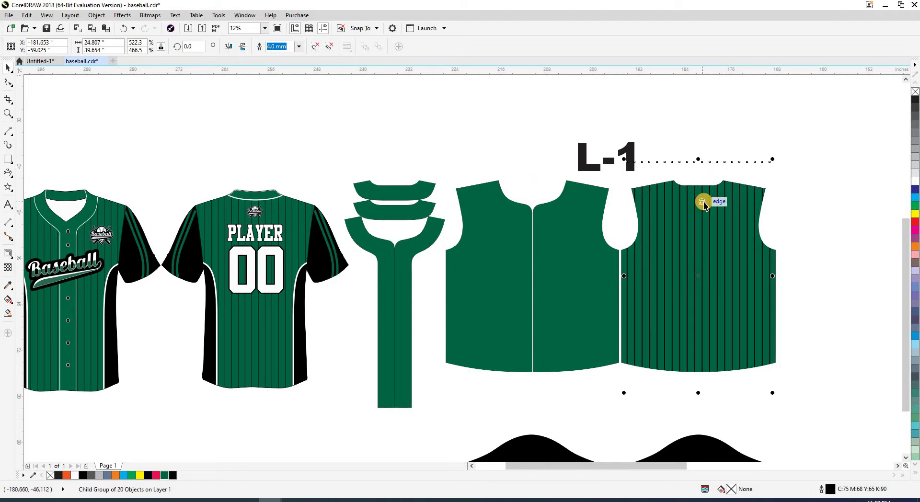
- Pull the pinstripe group back out of the panel
click(686, 123)
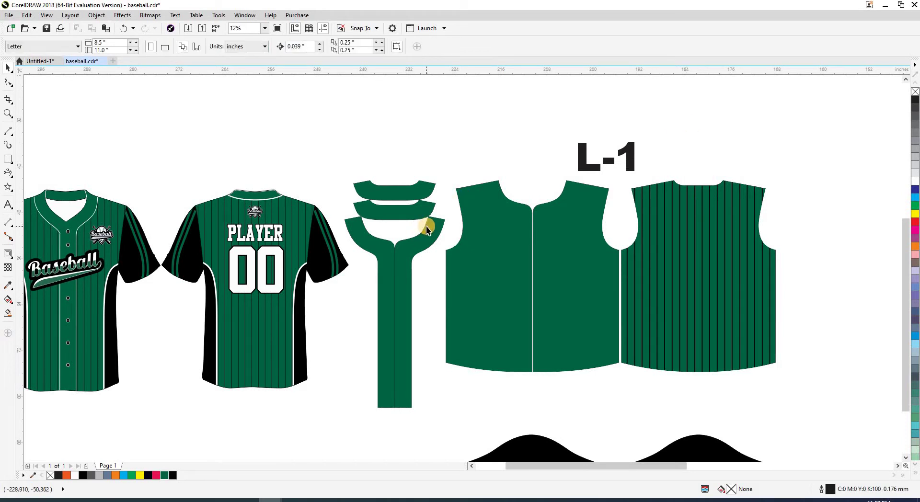
key(ctrl+z)
click(719, 167)
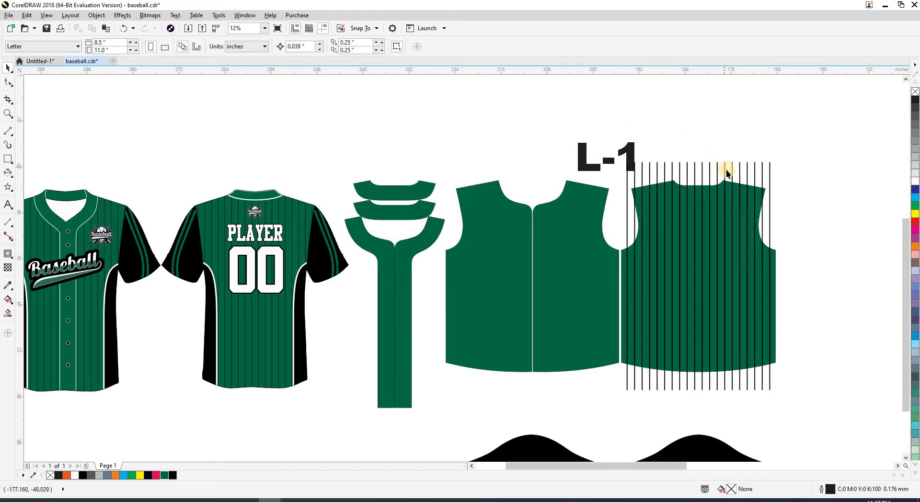
scroll(436, 270, left, 1)
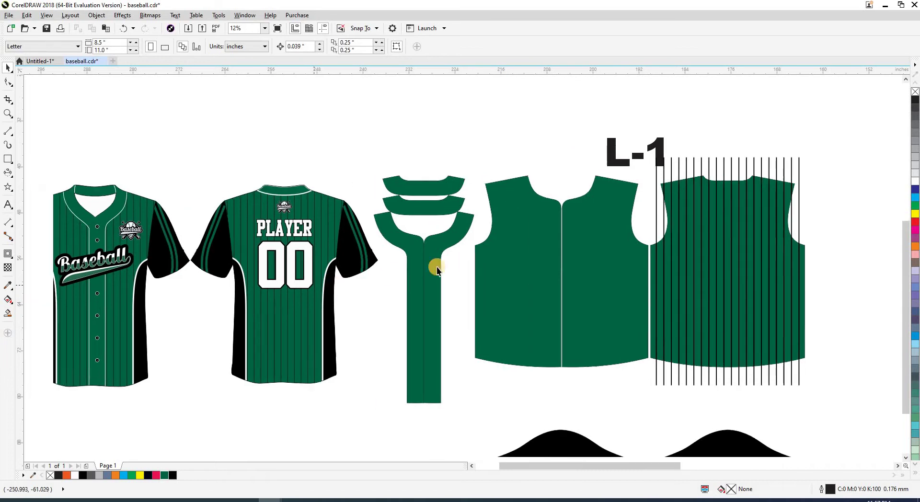
scroll(437, 270, left, 4)
scroll(535, 280, right, 3)
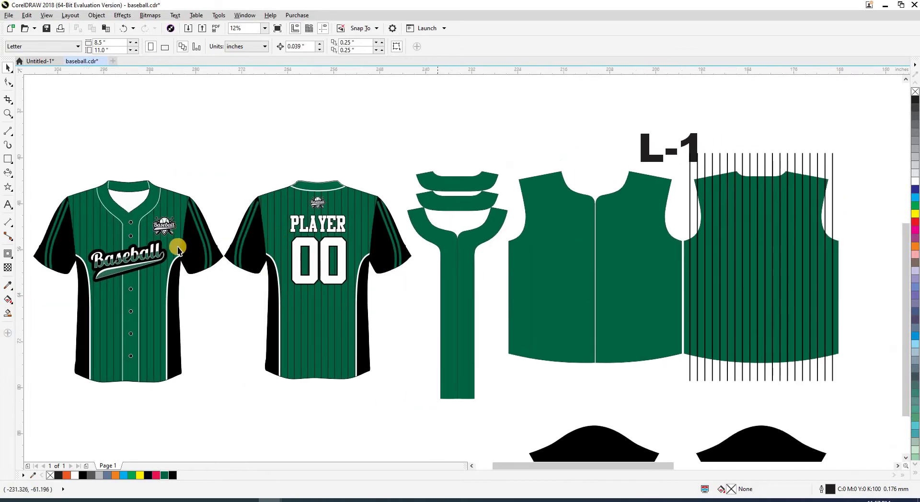
- Align the stripes' right edge with the L-1 front piece, undoing an accidental vest move
click(765, 160)
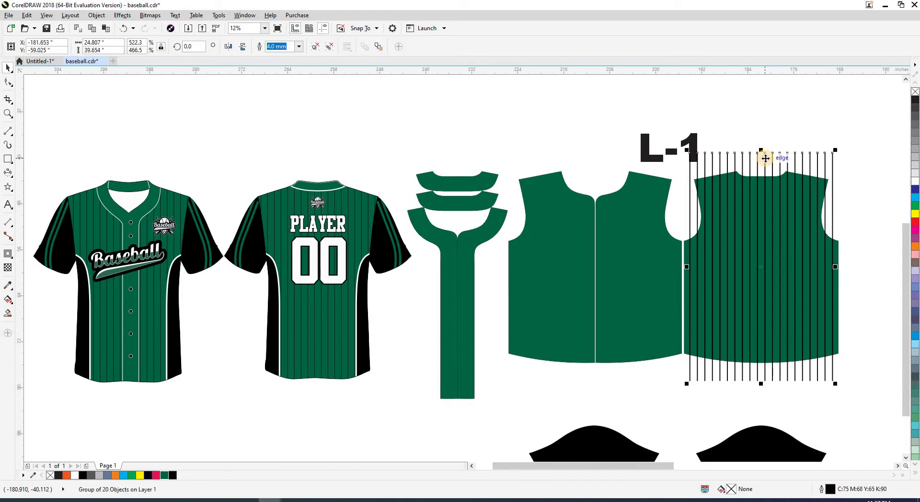
shift+click(658, 243)
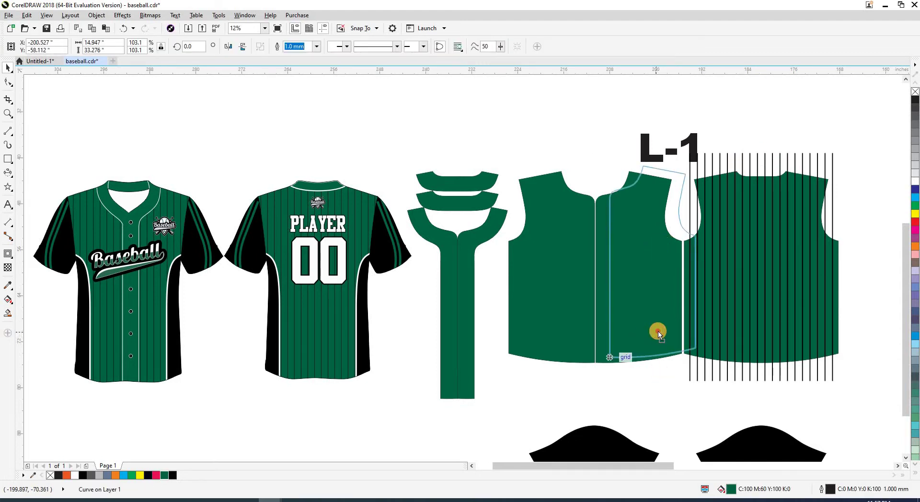
drag(658, 334, 550, 311)
key(ctrl+z)
key(ctrl+z)
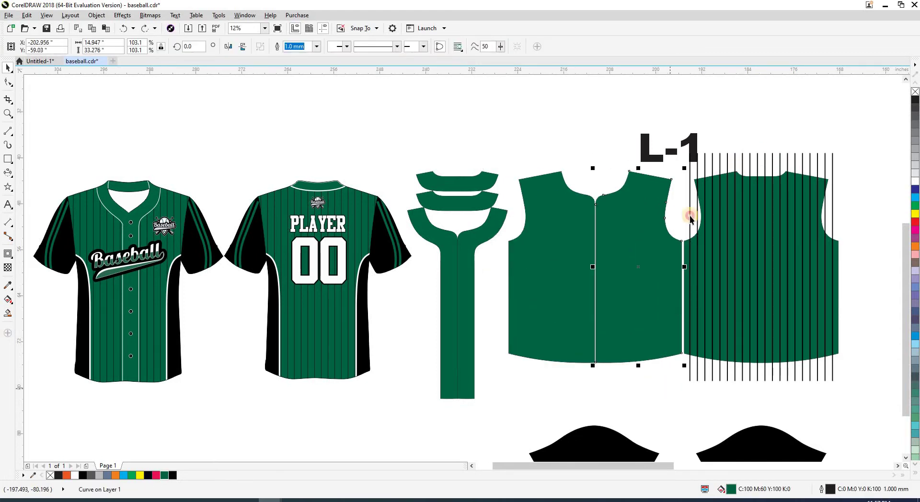
click(695, 175)
click(696, 174)
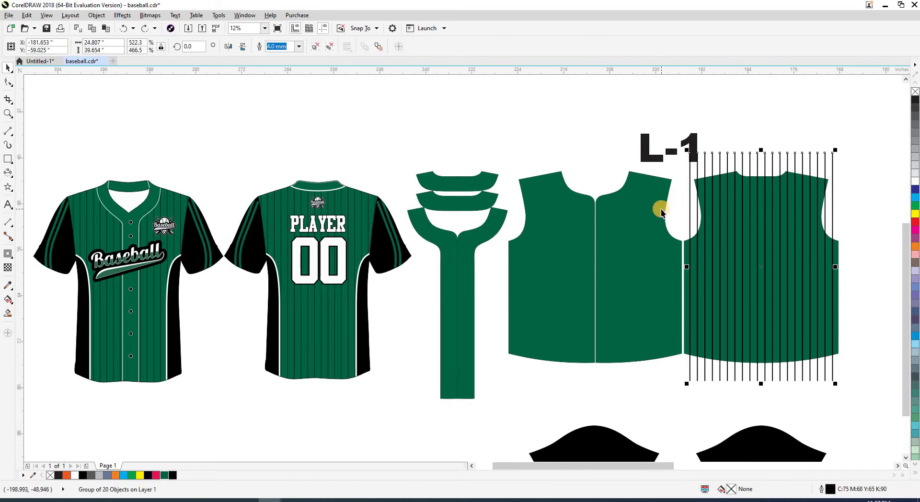
shift+click(661, 209)
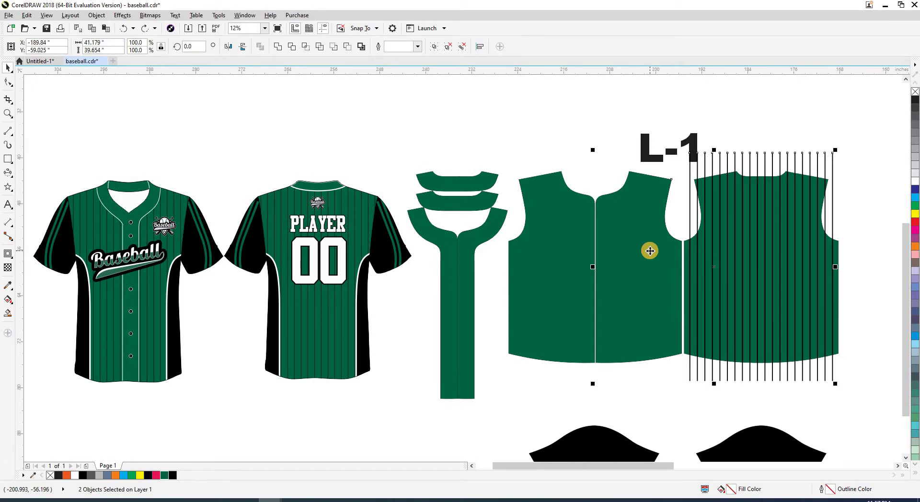
key(r)
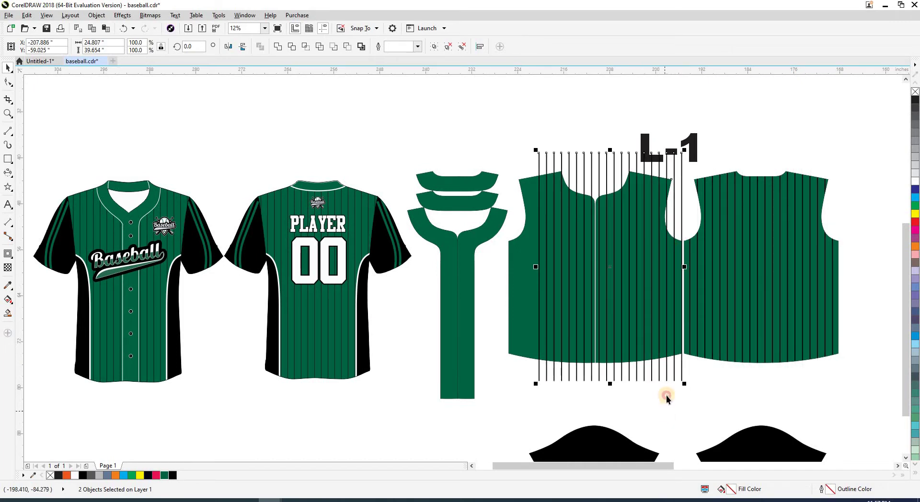
- PowerClip the stripes inside the right front half and paste a spare stripe copy
click(673, 373)
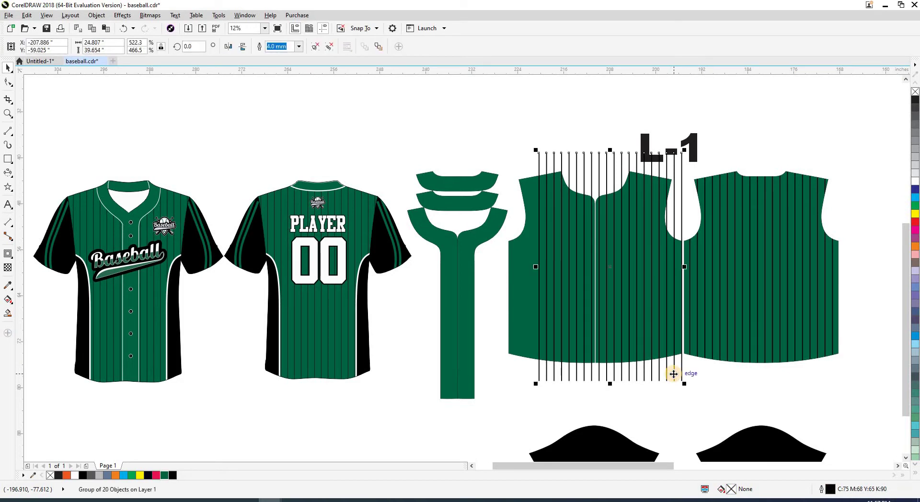
drag(673, 374, 667, 338)
click(679, 405)
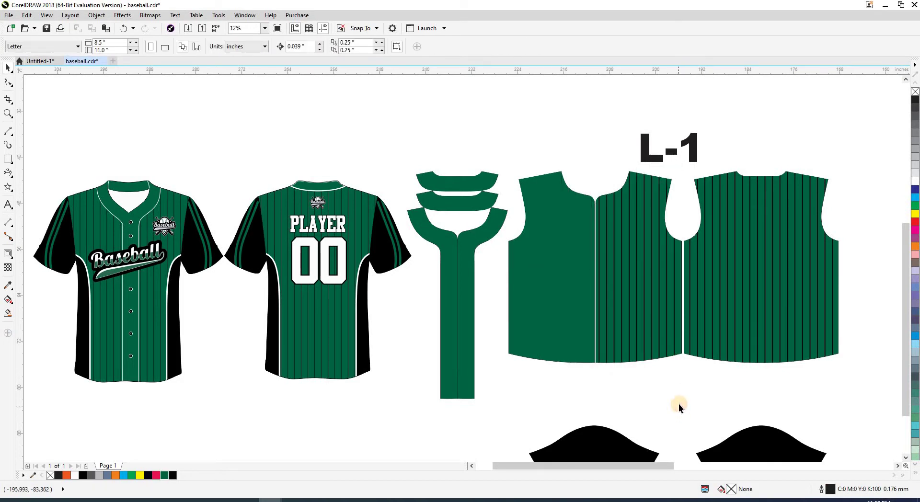
key(ctrl+v)
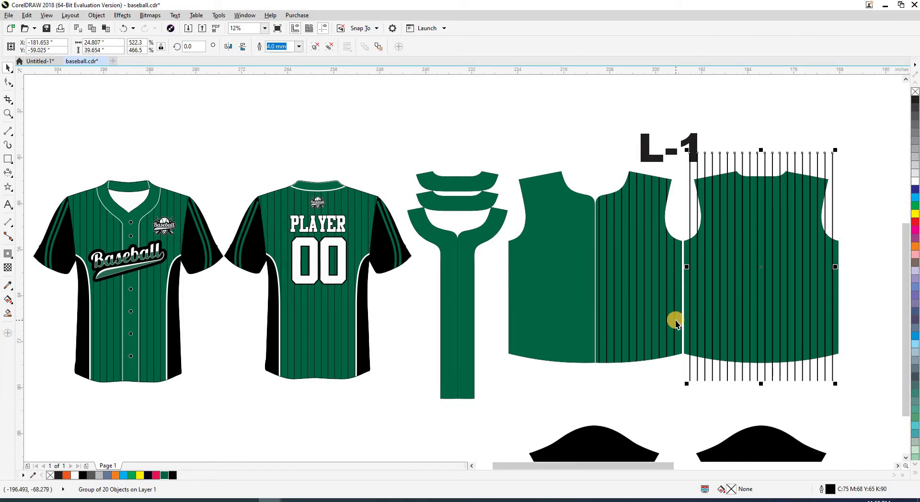
- Centre the spare stripes on the front piece and PowerClip them inside the left front half
shift+click(563, 307)
key(c)
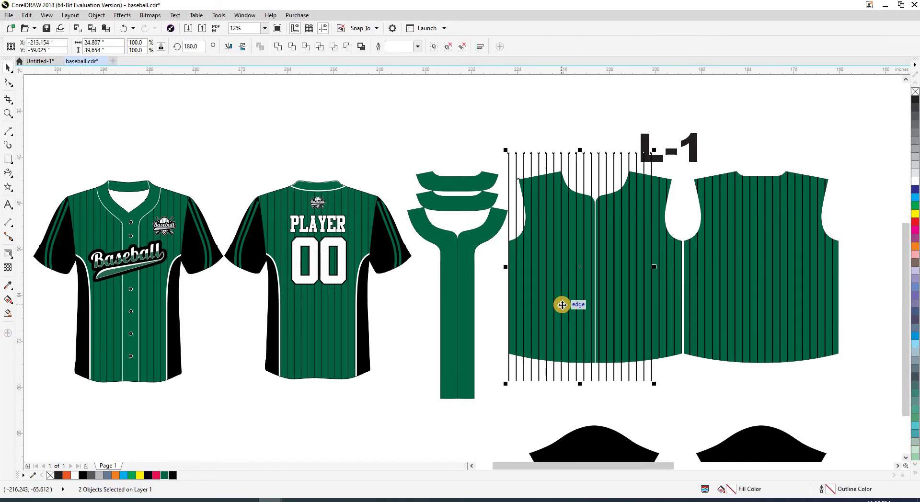
click(650, 379)
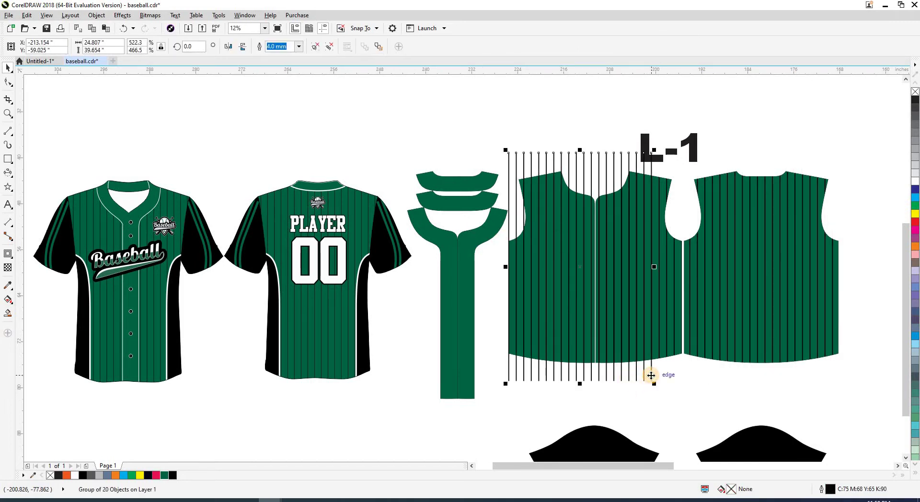
drag(651, 375, 559, 335)
click(627, 384)
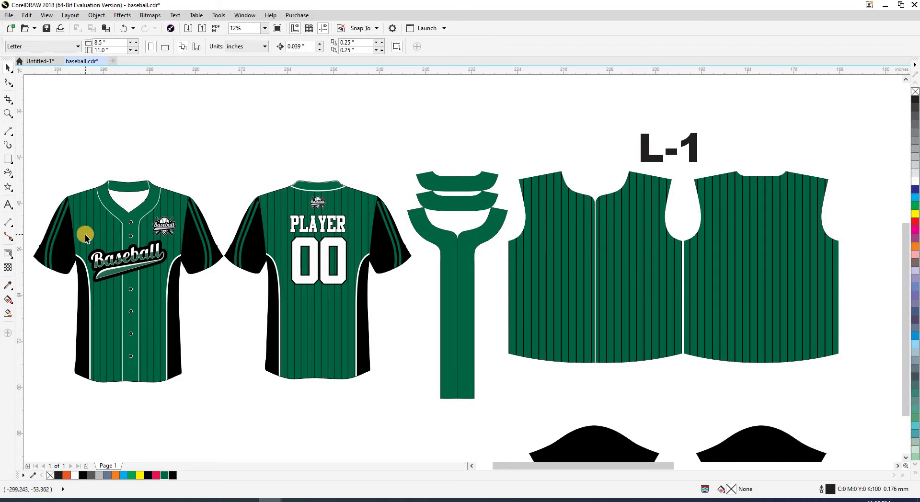
click(782, 274)
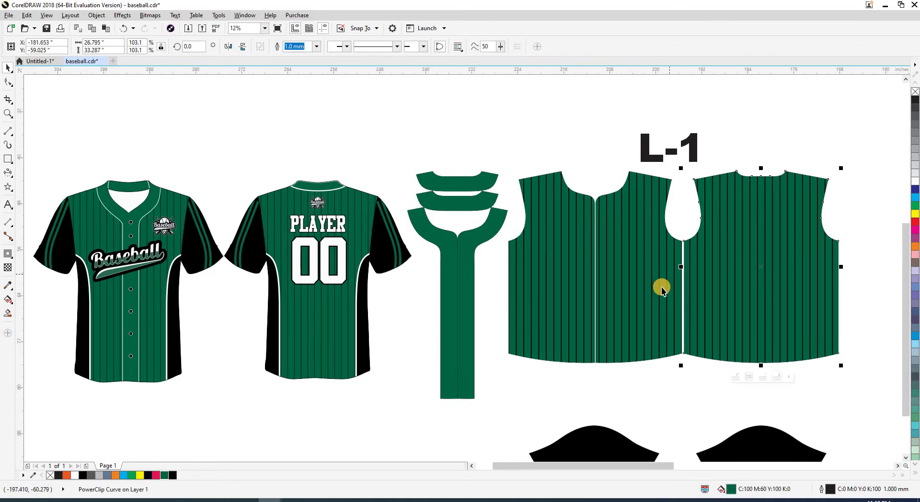
click(646, 370)
key(shift+F9)
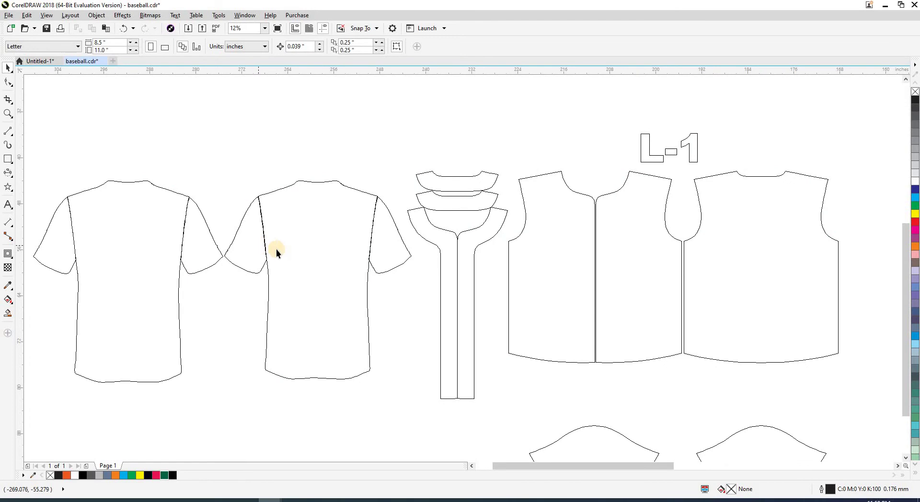
key(shift+F9)
click(298, 255)
click(298, 139)
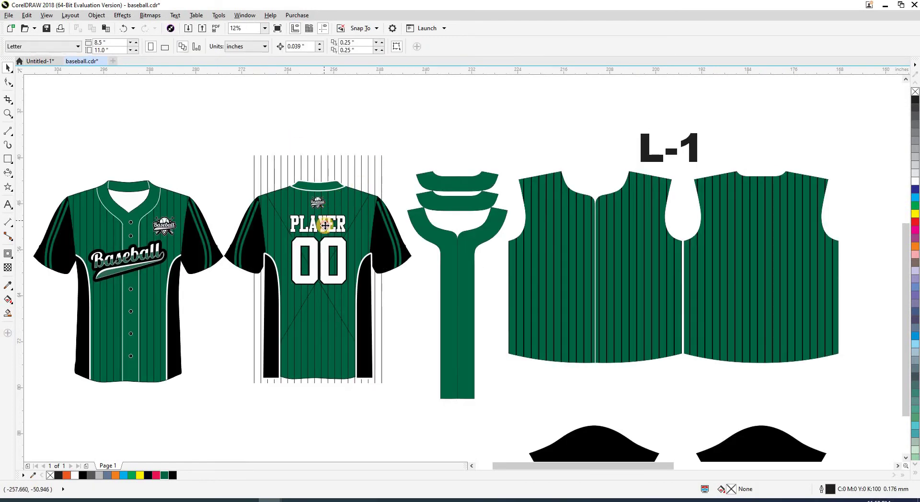
drag(325, 225, 729, 276)
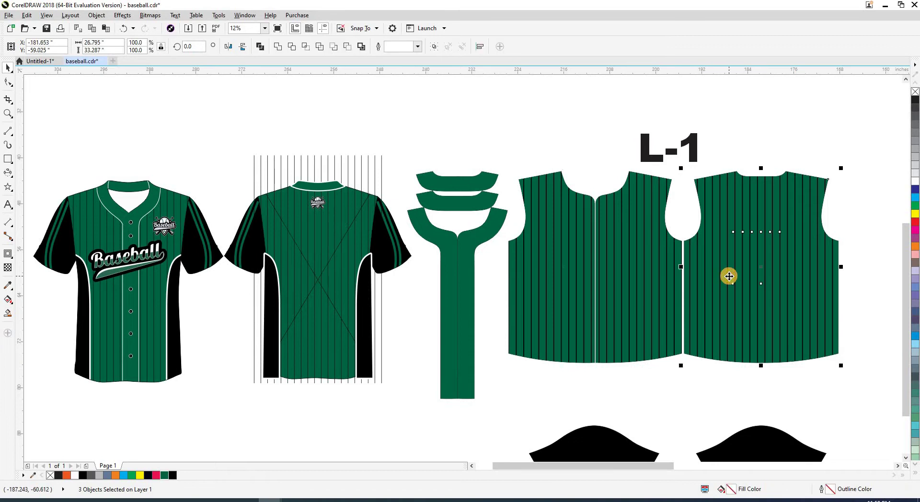
key(ctrl+z)
- Drag the PLAYER 00 back jersey over the right L-1 panel and bring it to the front
click(368, 180)
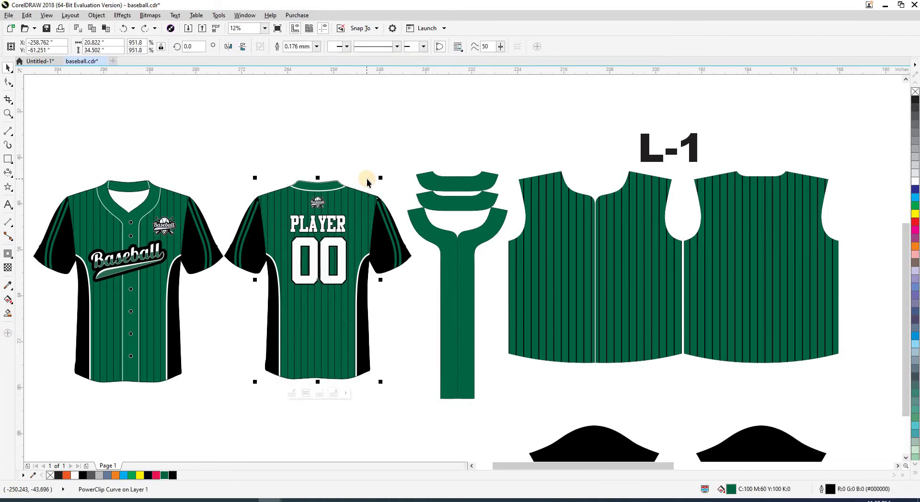
click(363, 160)
key(shift+F9)
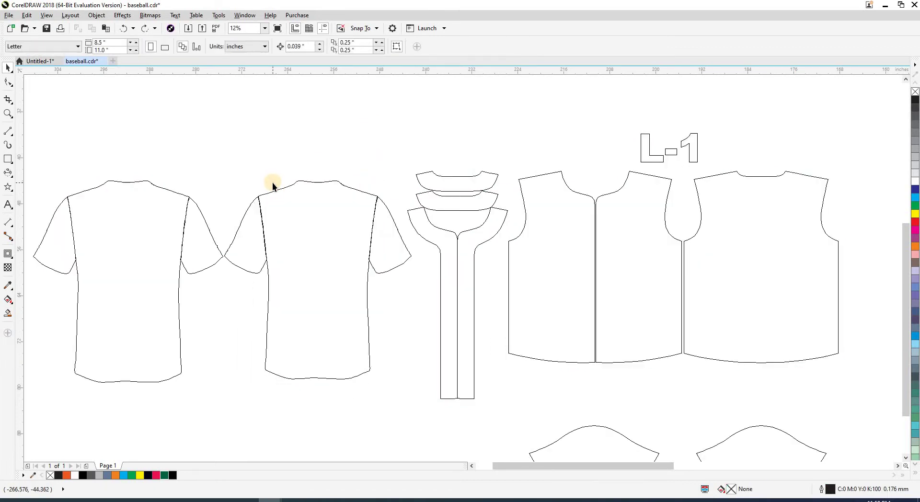
key(shift+F9)
click(272, 186)
scroll(273, 186, down, 2)
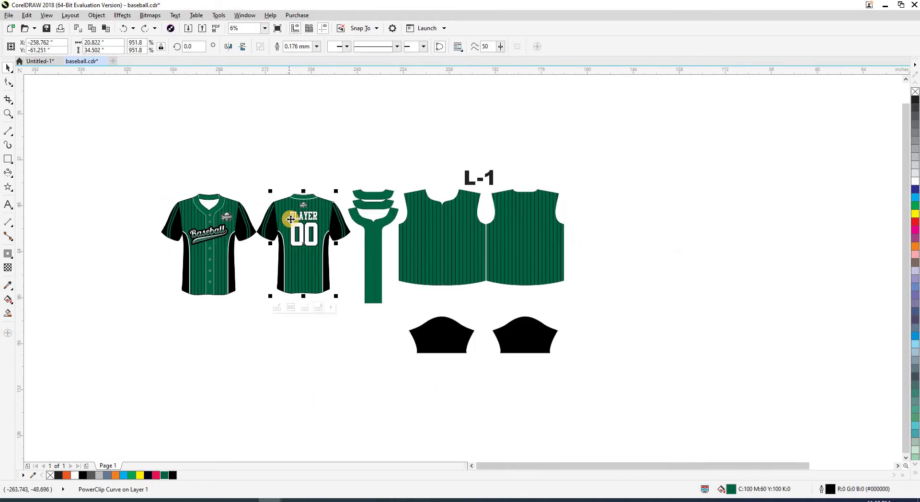
click(278, 172)
mouse_move(325, 263)
mouse_down()
mouse_move(641, 262)
mouse_move(511, 253)
mouse_up()
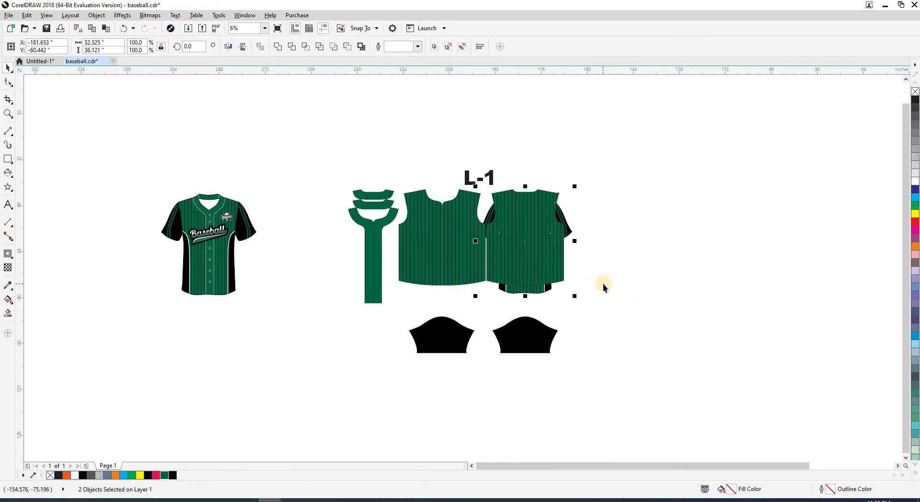
click(571, 223)
key(Tab)
key(shift+Page_Up)
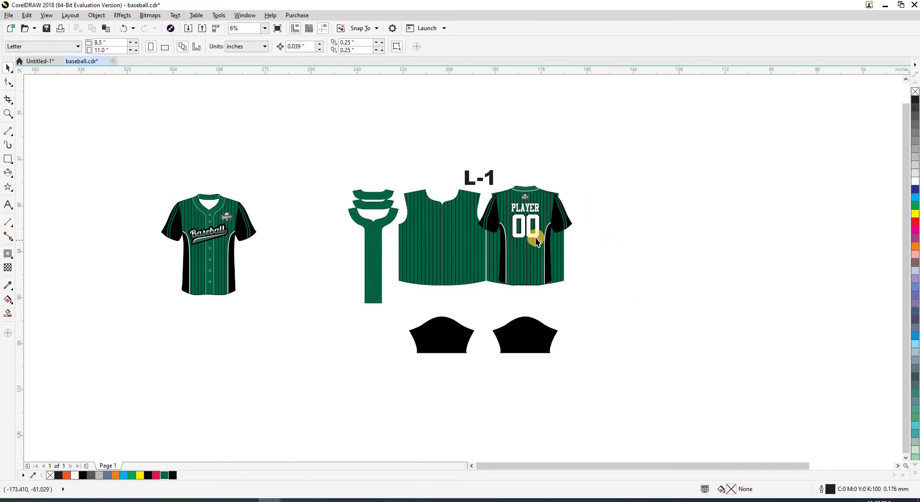
- Offset the back jersey 35 inches to the right with the numeric move entry
key(Tab)
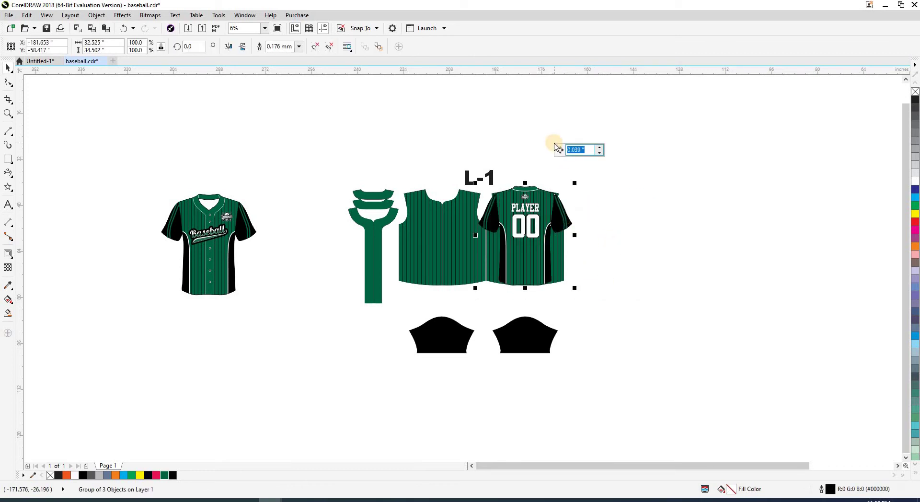
click(105, 43)
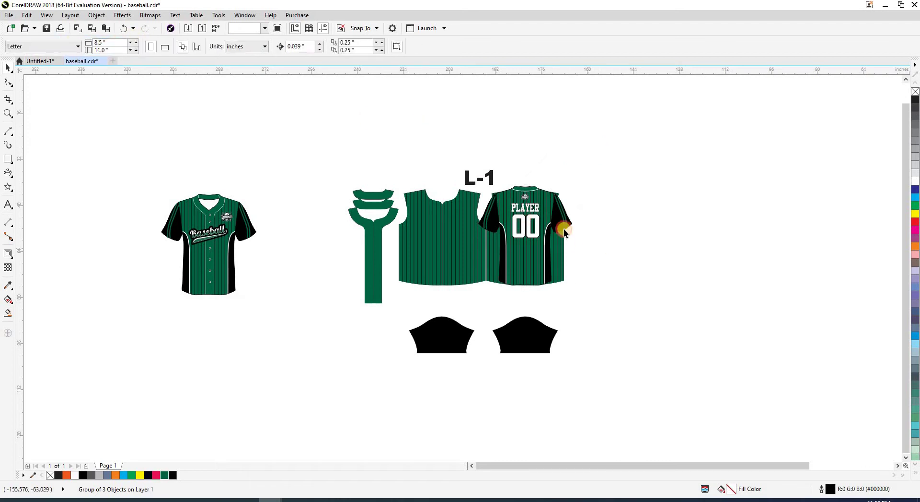
key(Tab)
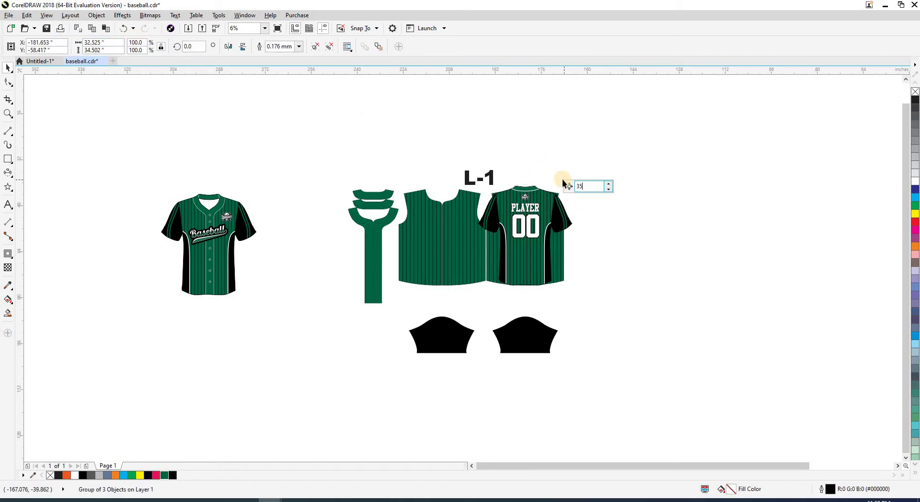
key(Return)
click(569, 169)
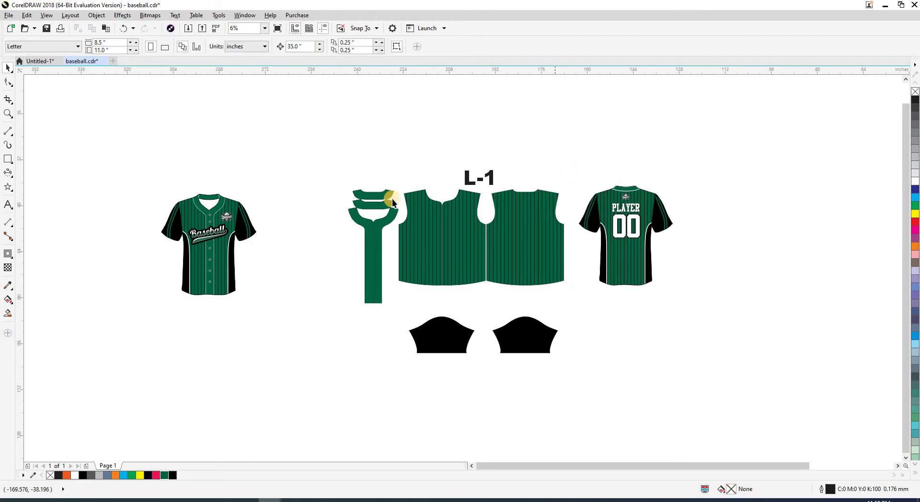
- Shift the collar and placket pieces left and set the front jersey mockup beside the L-1 front panels
drag(340, 176, 402, 307)
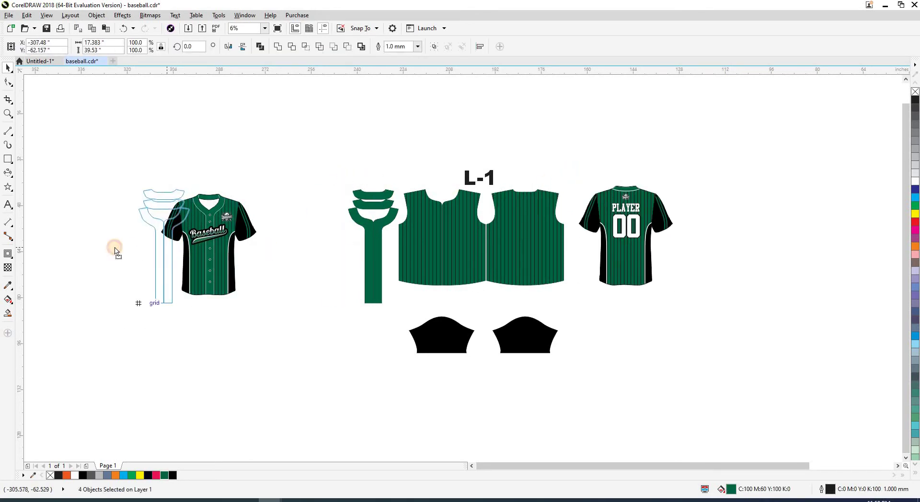
drag(374, 249, 111, 249)
click(182, 234)
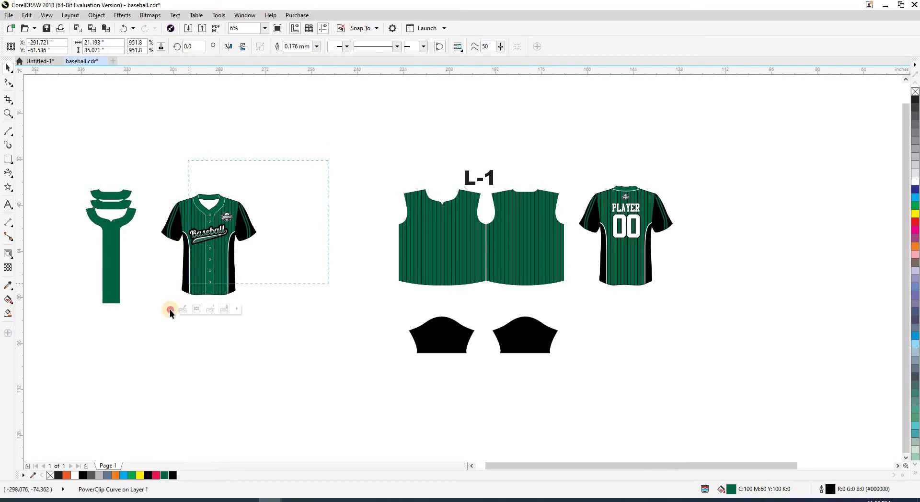
click(206, 272)
drag(302, 259, 427, 254)
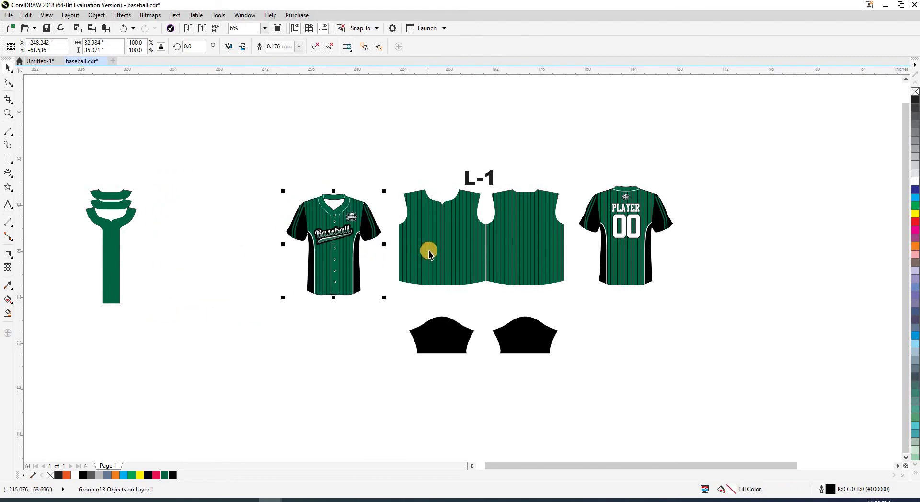
click(438, 244)
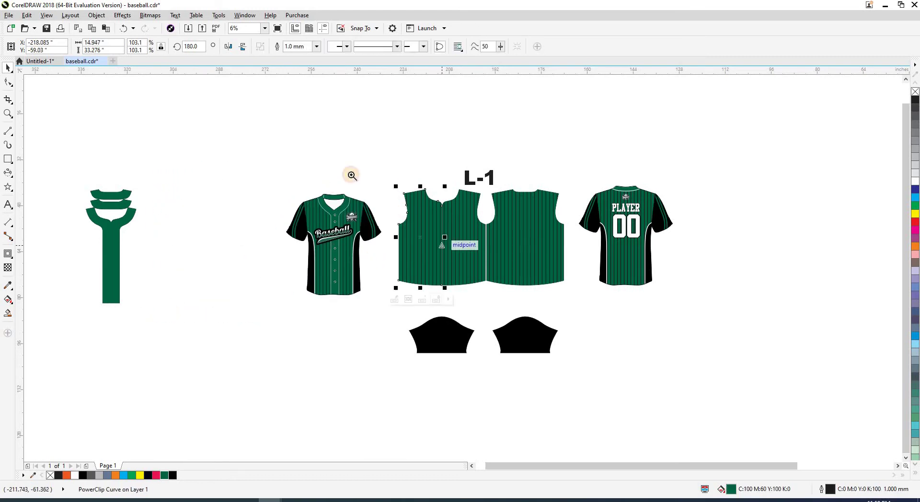
scroll(314, 271, up, 3)
scroll(284, 280, down, 2)
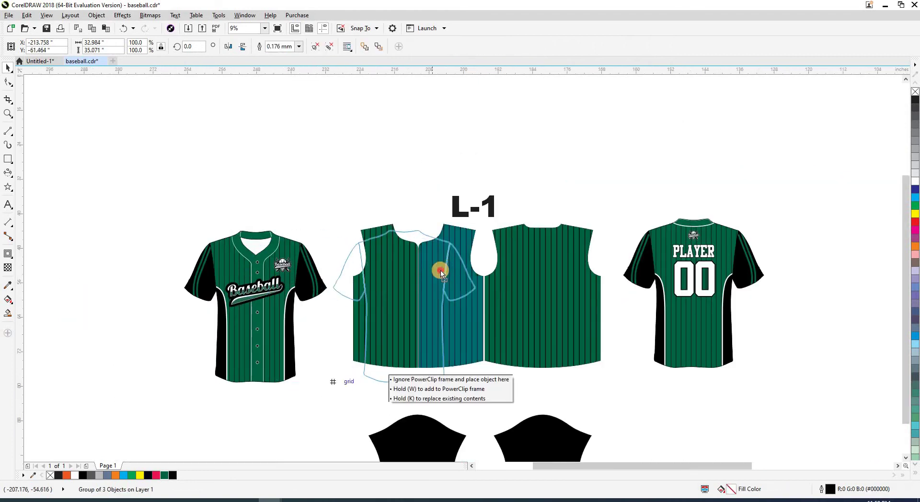
click(312, 216)
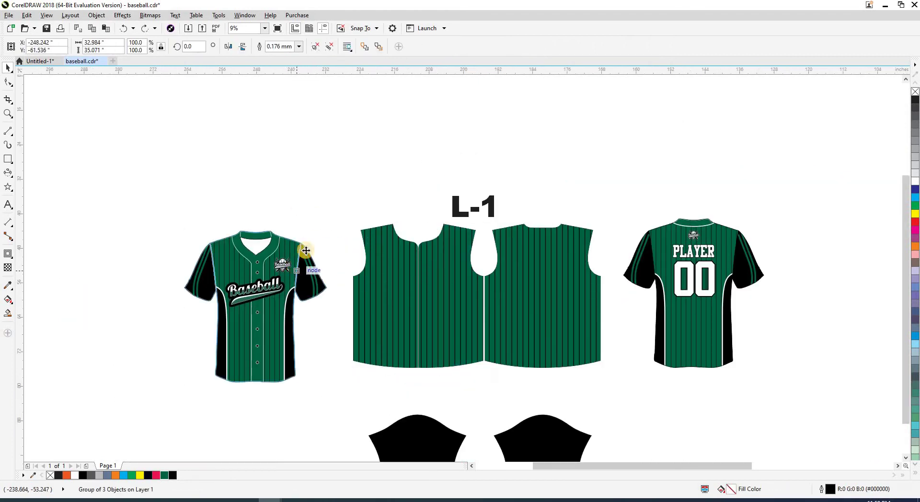
drag(296, 274, 296, 267)
click(441, 236)
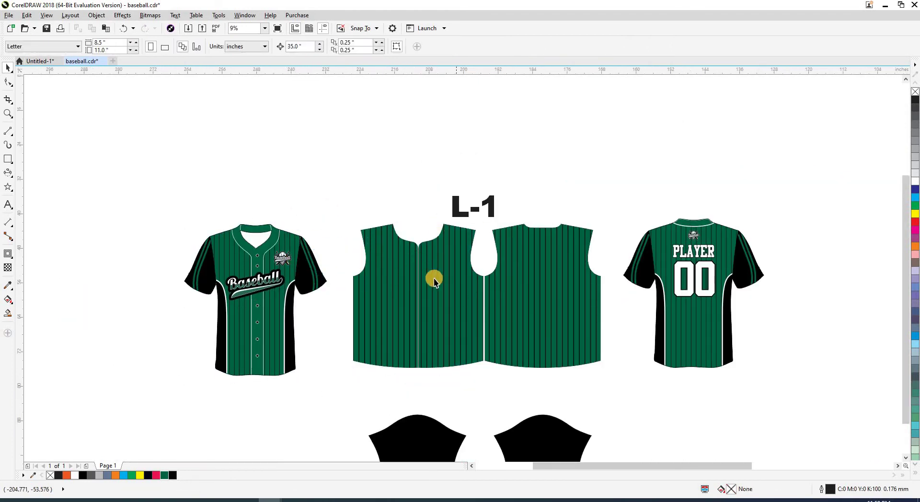
key(z)
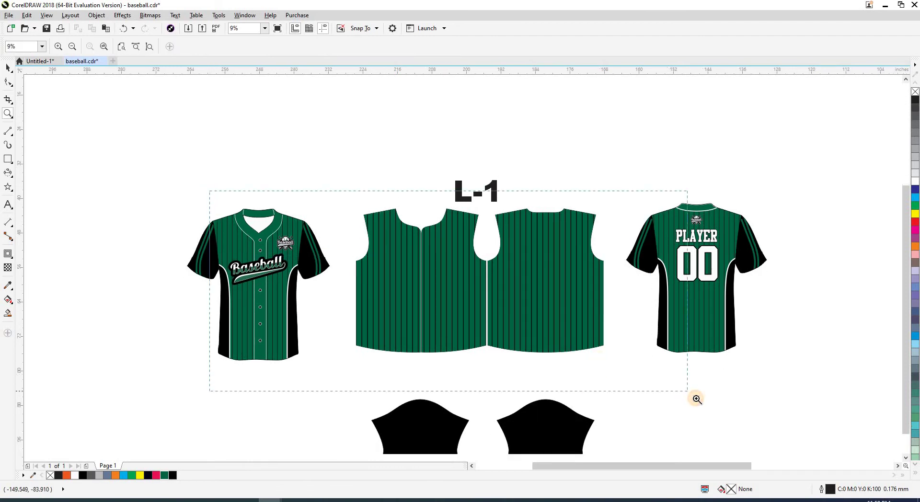
drag(210, 191, 699, 396)
drag(525, 403, 340, 411)
click(665, 313)
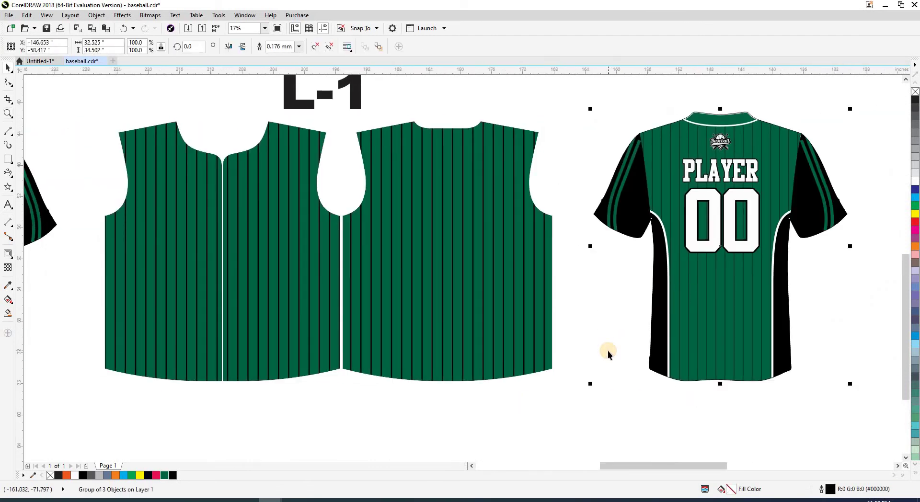
click(653, 325)
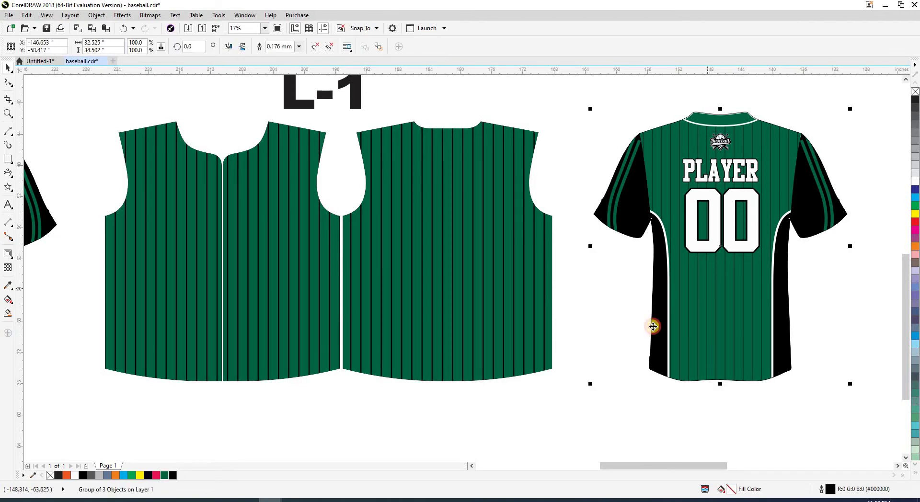
click(646, 358)
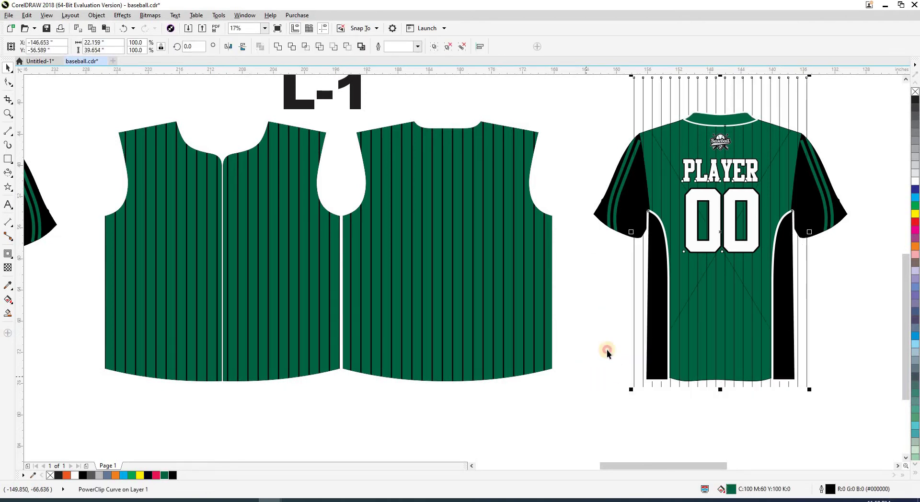
click(635, 293)
scroll(639, 314, down, 2)
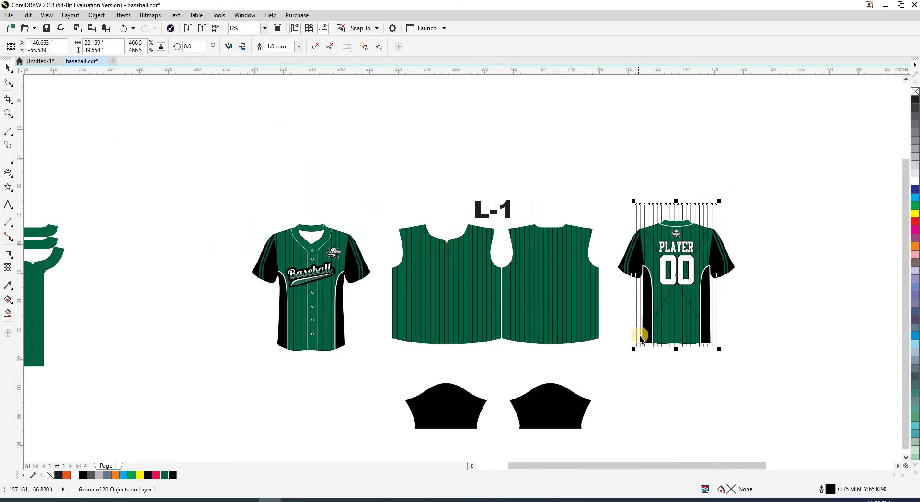
click(643, 361)
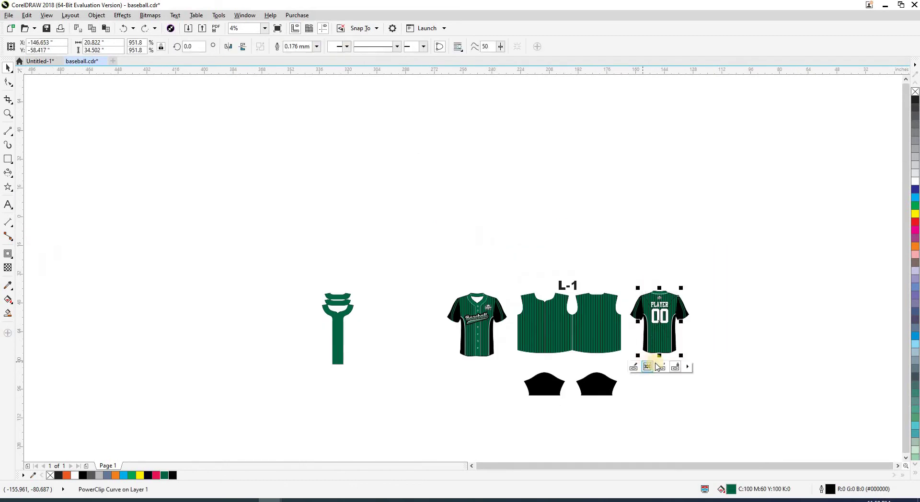
click(652, 327)
drag(611, 228, 733, 385)
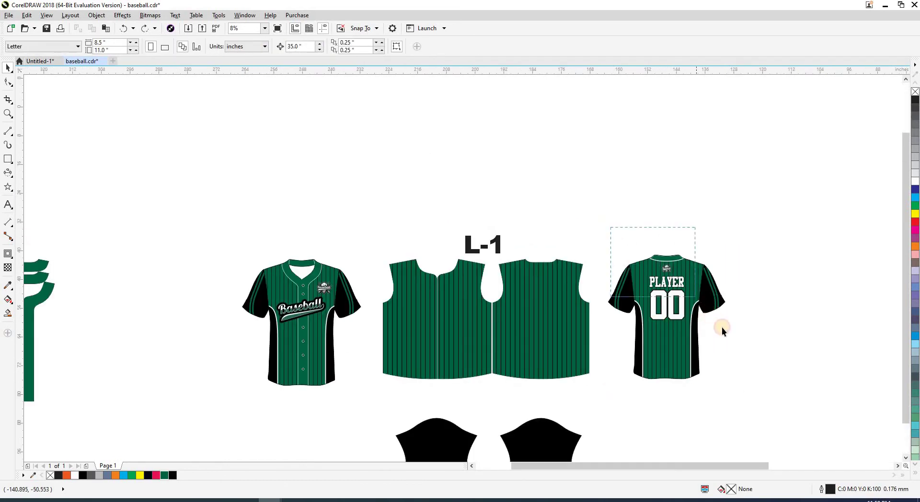
- Duplicate both jerseys above the originals and place the front copy beside the back copy
shift+click(317, 339)
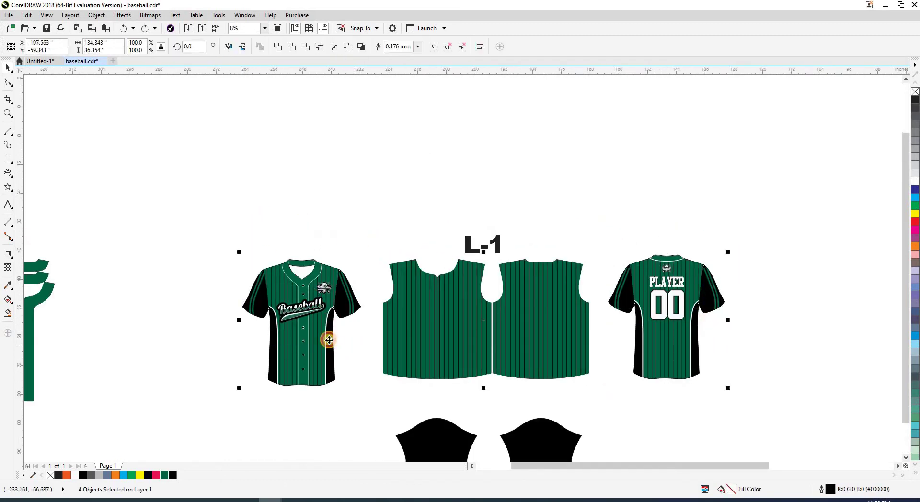
drag(317, 340, 335, 184)
click(180, 96)
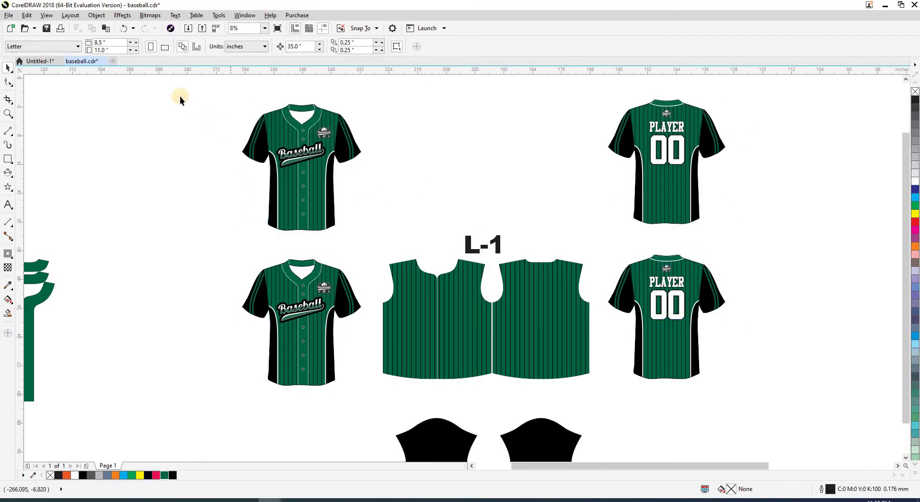
drag(186, 85, 417, 236)
drag(330, 200, 577, 199)
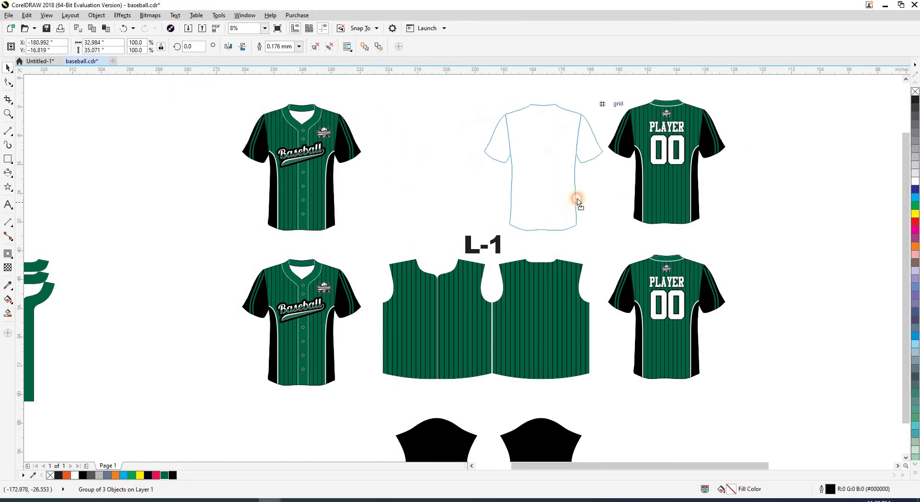
- Align the two upper jersey copies along their tops and shift the pair left
drag(749, 227, 599, 83)
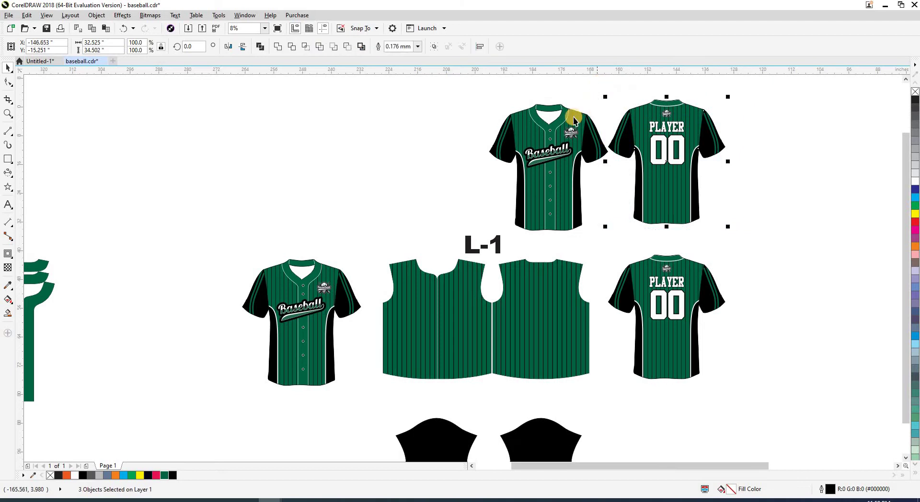
shift+click(578, 138)
key(t)
drag(463, 92, 613, 242)
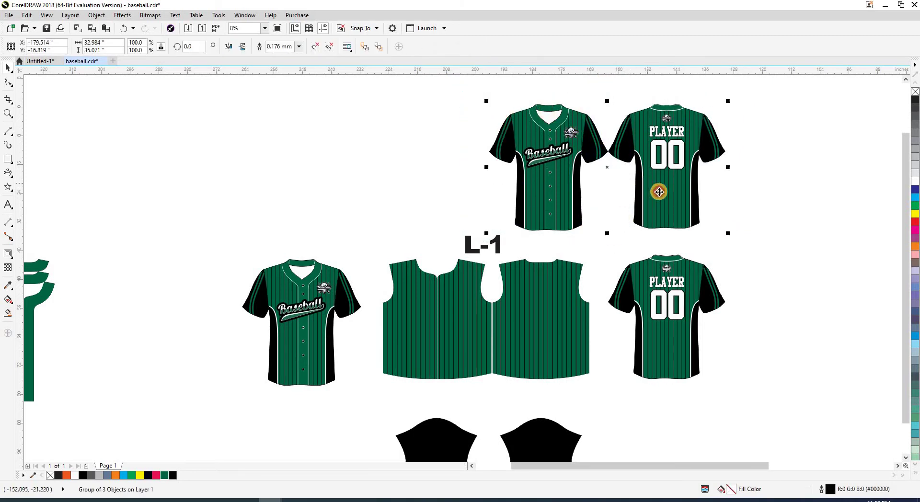
drag(657, 186, 559, 190)
key(z)
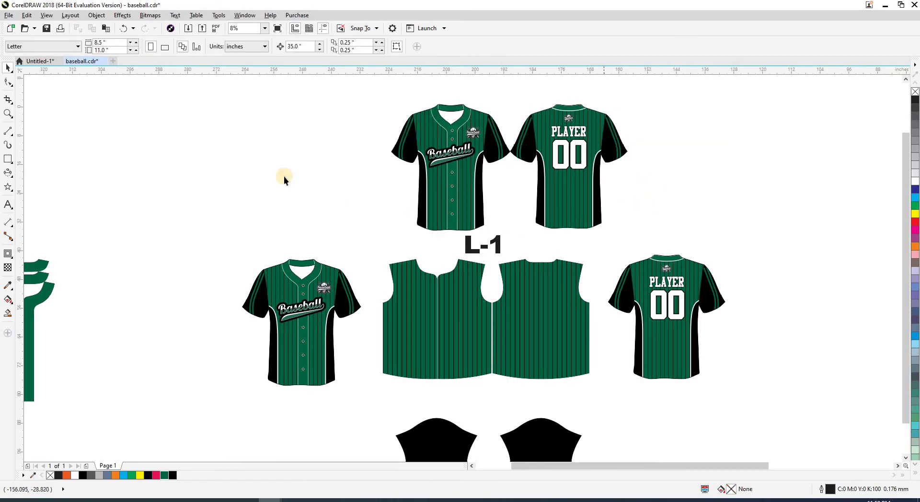
scroll(756, 403, up, 1)
key(space)
click(746, 401)
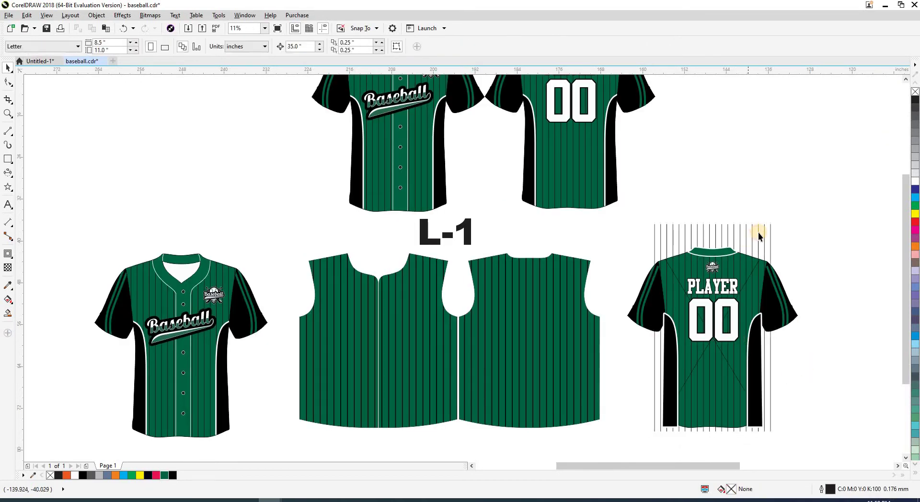
- Exit PowerClip editing on the back jersey and move its PLAYER, 00 and logo lettering back onto it
click(758, 235)
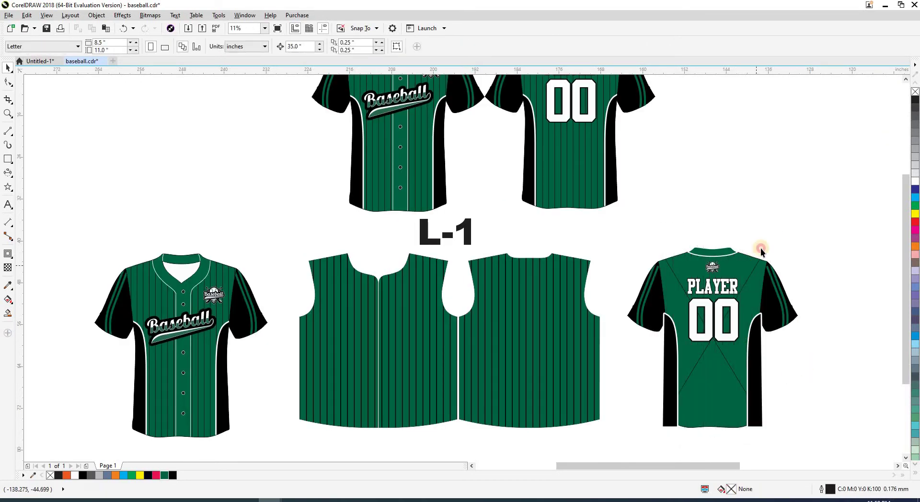
click(730, 290)
shift+click(724, 311)
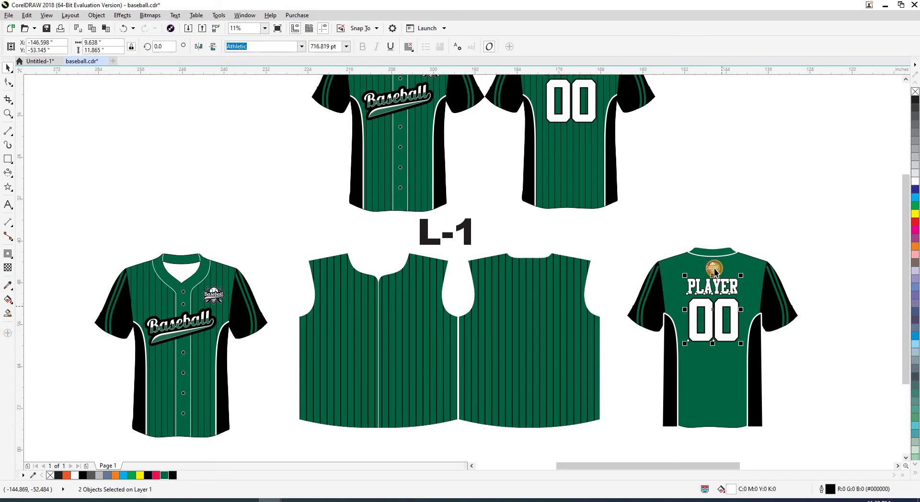
shift+click(714, 265)
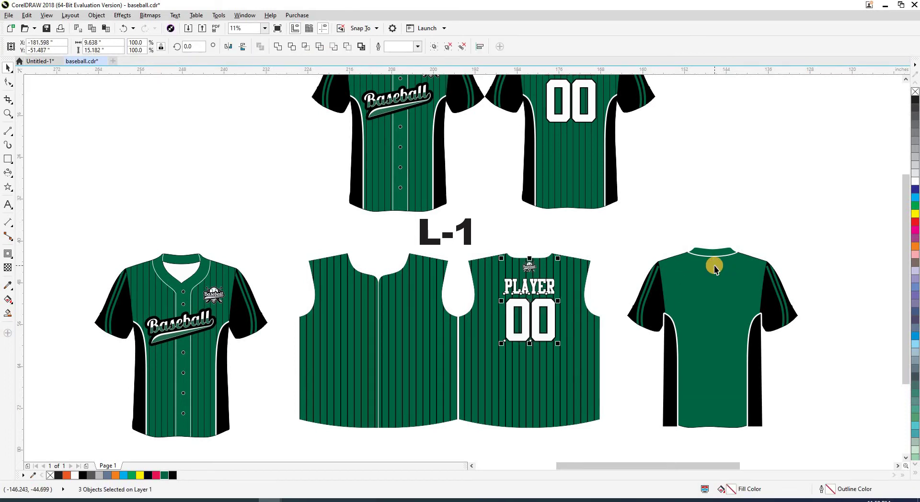
click(684, 234)
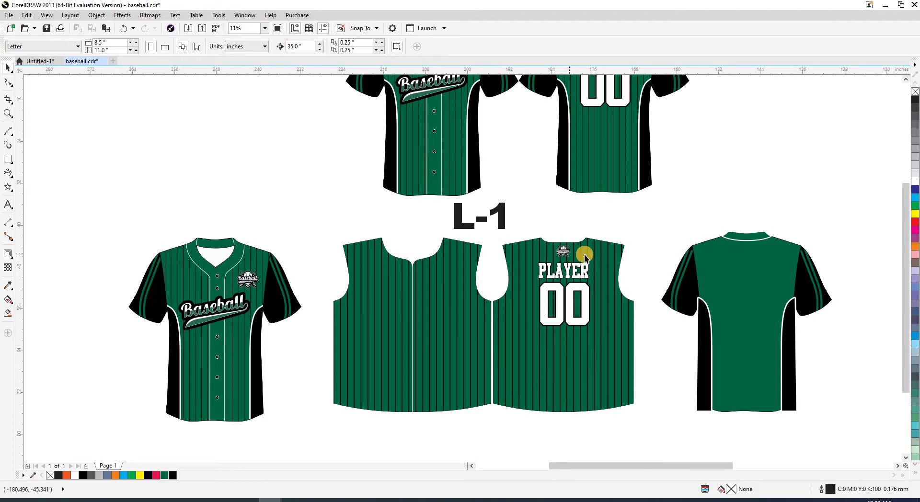
drag(568, 252, 743, 242)
scroll(746, 254, up, 2)
scroll(748, 271, down, 2)
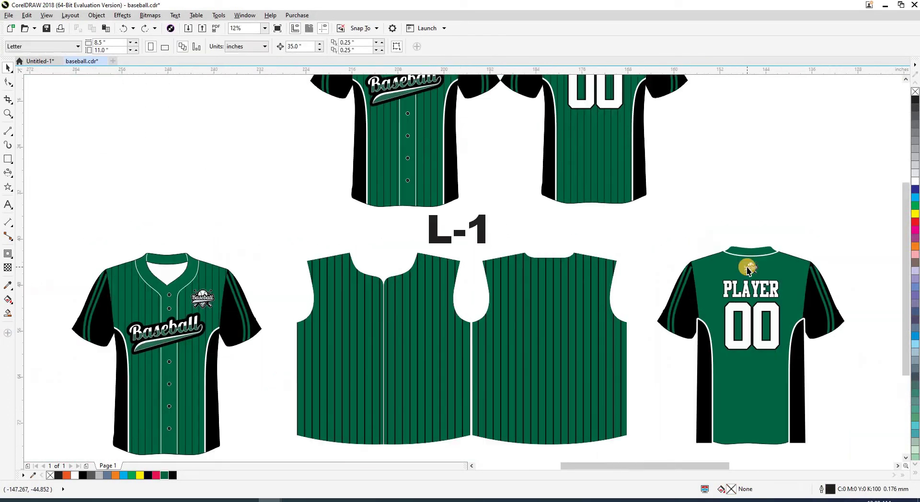
scroll(748, 271, down, 1)
- Place the green collar piece along the neckline of the right back L-1 panel
drag(243, 269, 557, 255)
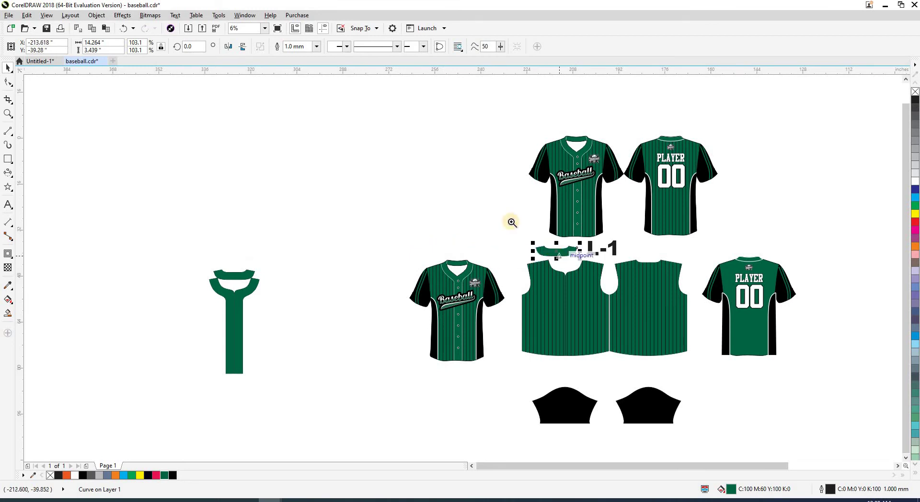
scroll(714, 271, up, 3)
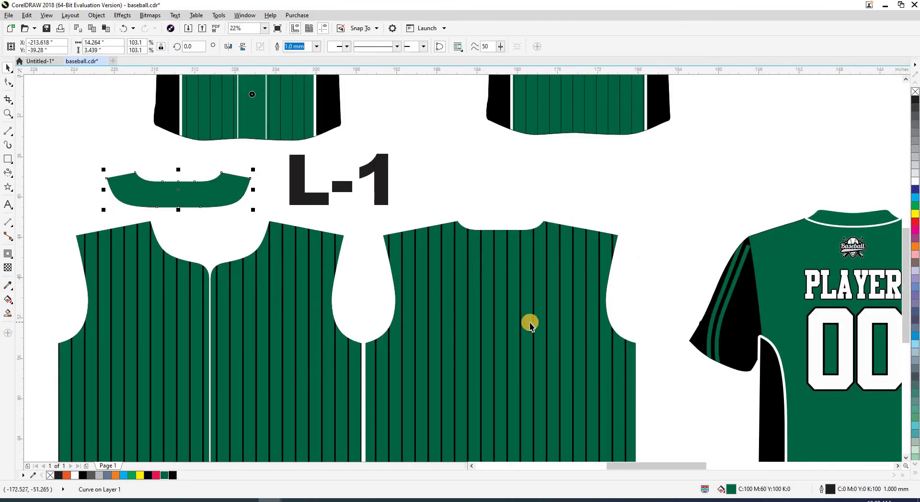
scroll(528, 322, down, 2)
scroll(594, 170, up, 1)
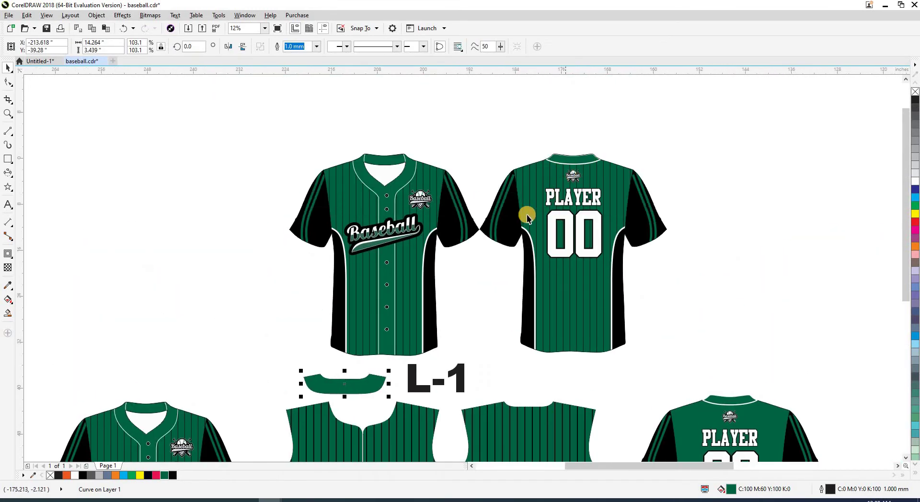
scroll(530, 298, down, 1)
scroll(398, 247, up, 1)
drag(379, 230, 564, 264)
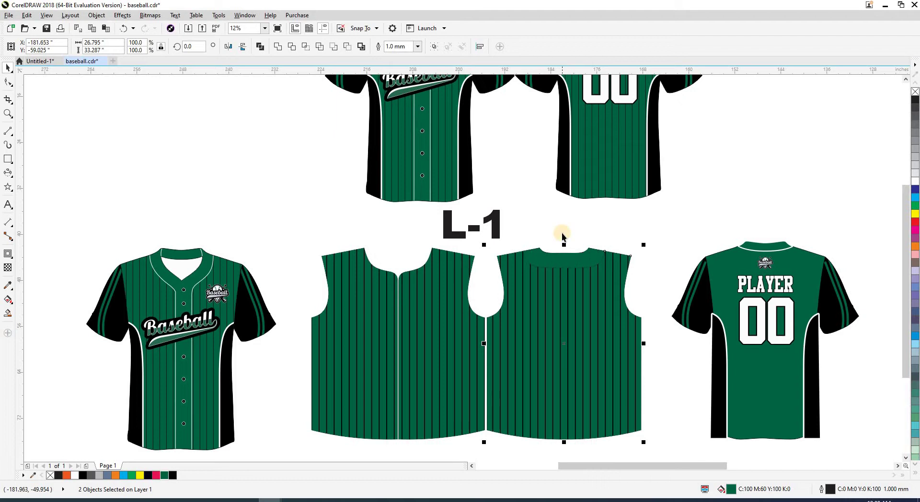
click(544, 233)
- Toggle from Wireframe back to the full-colour Enhanced view and select the back panel's collar
scroll(645, 323, up, 3)
key(shift+F9)
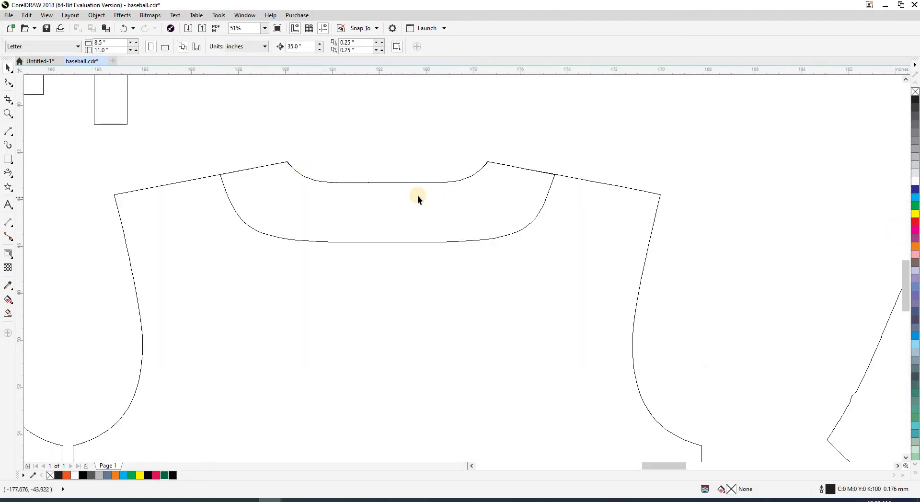
scroll(466, 222, down, 3)
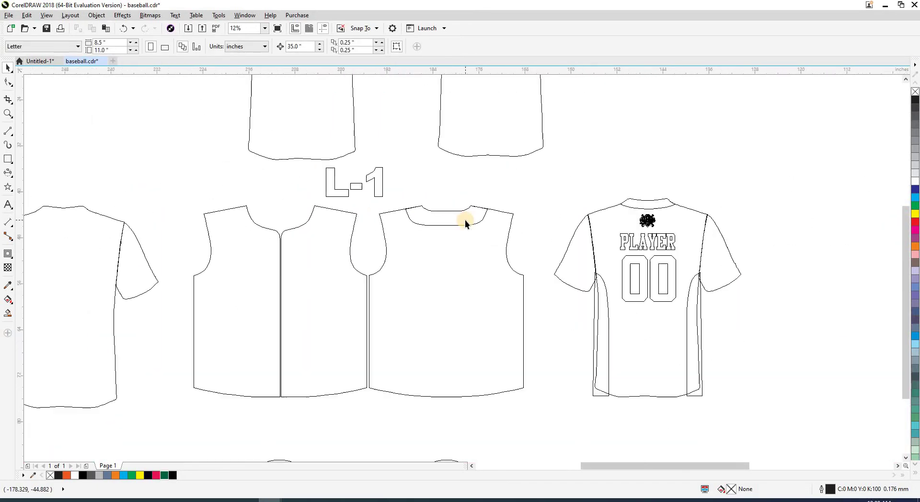
key(shift+F9)
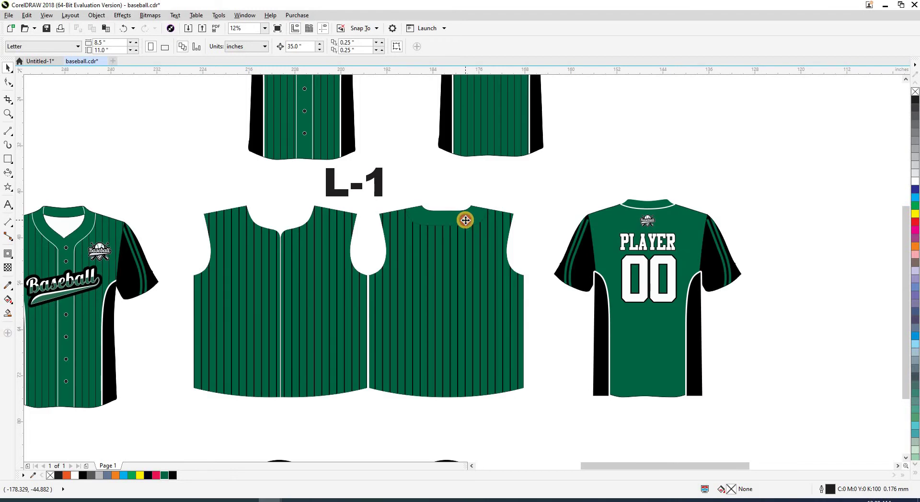
click(466, 220)
scroll(461, 215, up, 2)
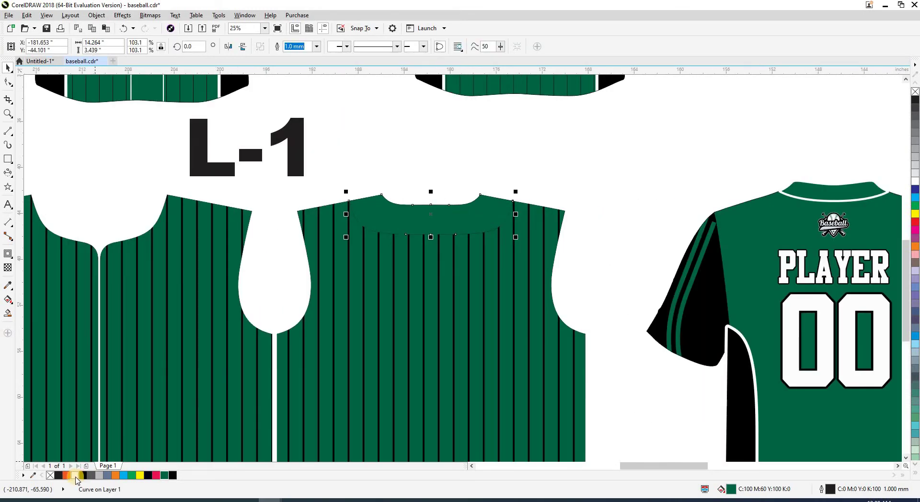
- Give the back panel's collar a white outline 5.0 mm wide
right_click(75, 475)
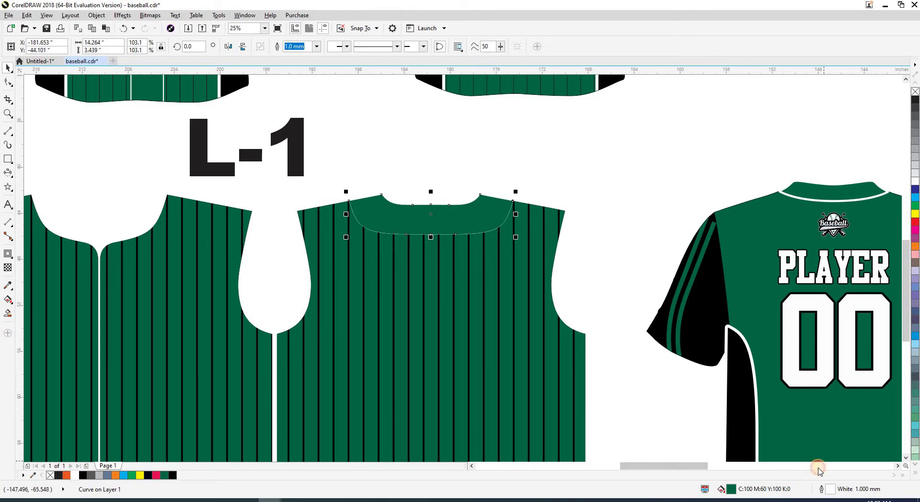
double_click(822, 489)
drag(442, 144, 533, 150)
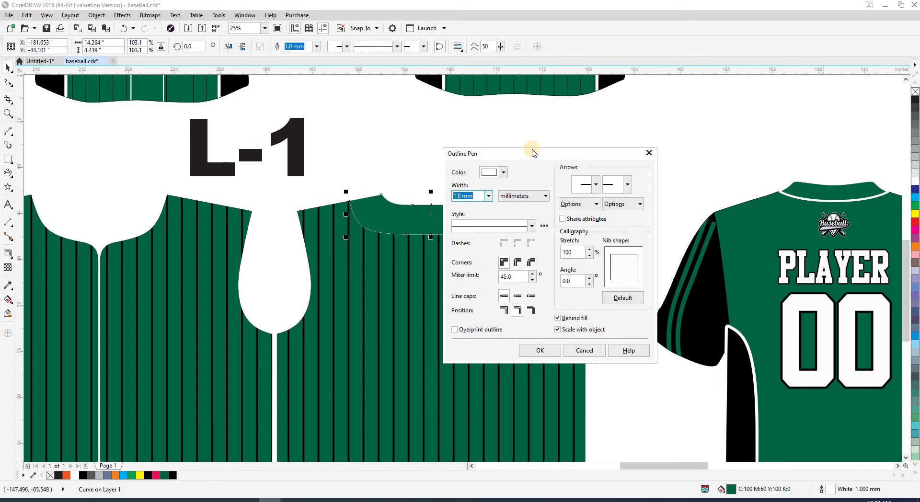
drag(533, 151, 614, 147)
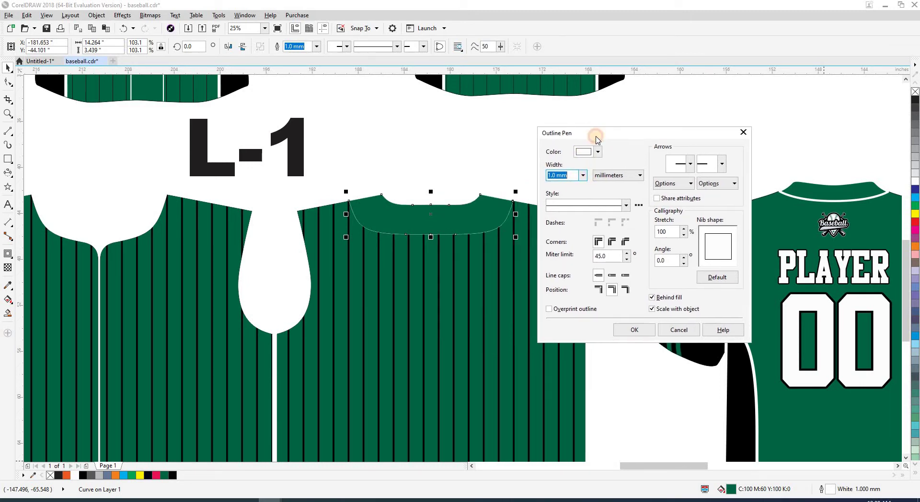
drag(579, 130, 598, 124)
click(597, 171)
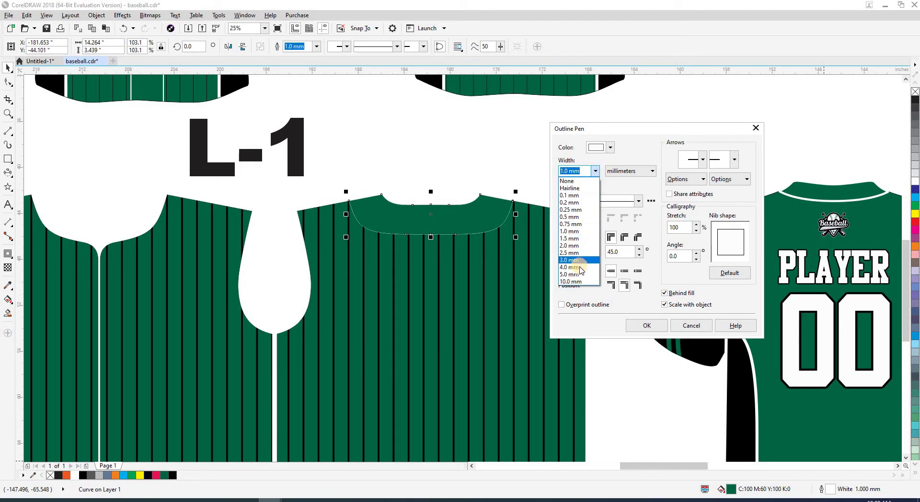
click(575, 273)
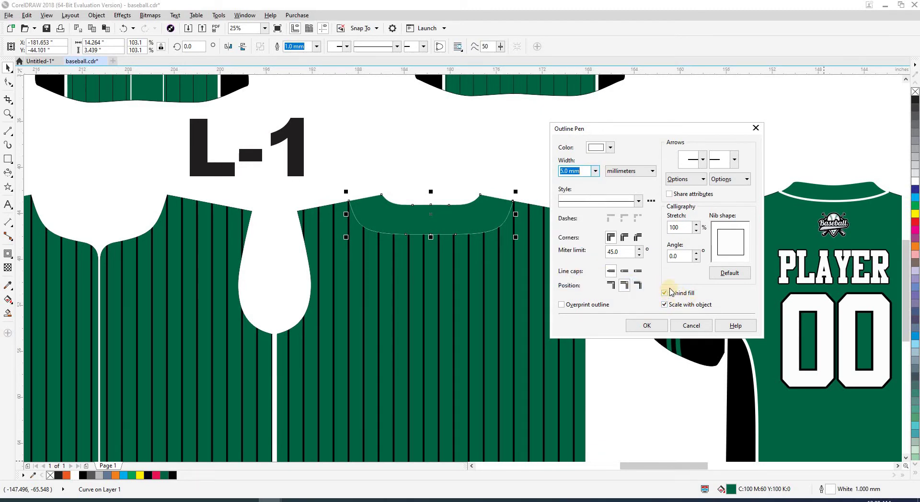
click(656, 330)
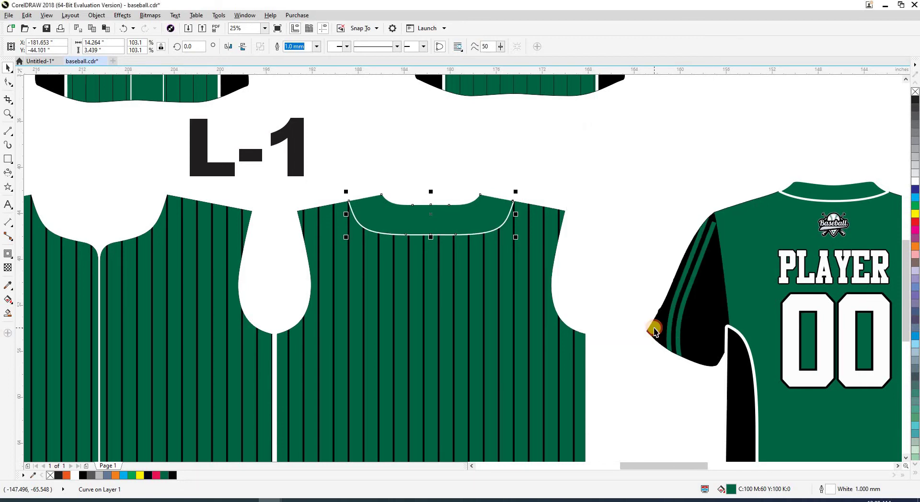
- Increase the collar's white outline width to 10.0 mm
click(500, 230)
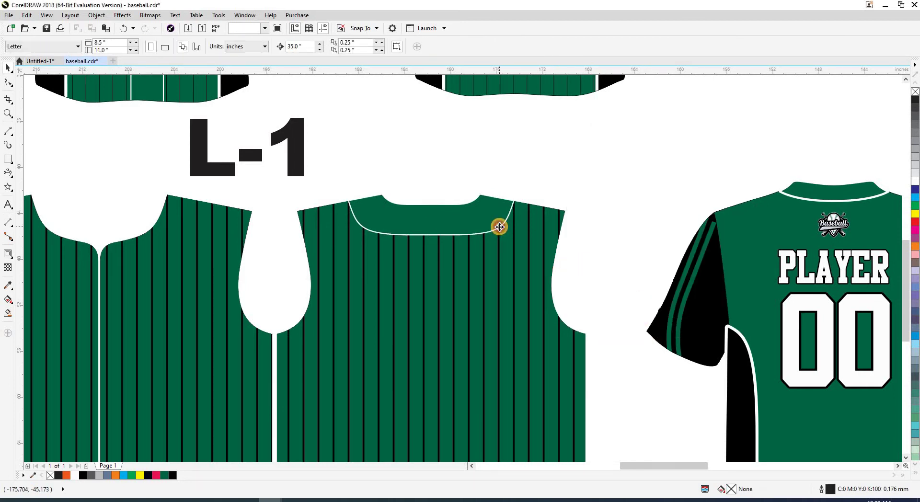
click(500, 229)
double_click(828, 489)
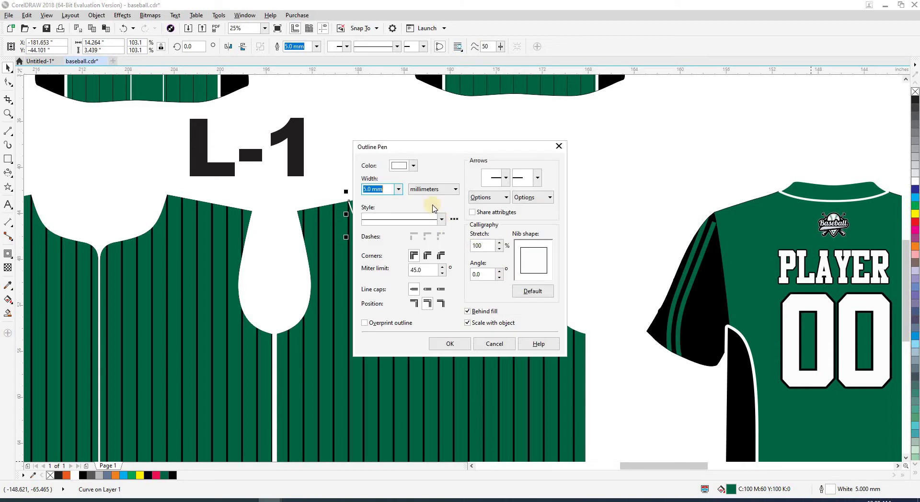
click(400, 190)
click(379, 300)
click(467, 345)
click(563, 244)
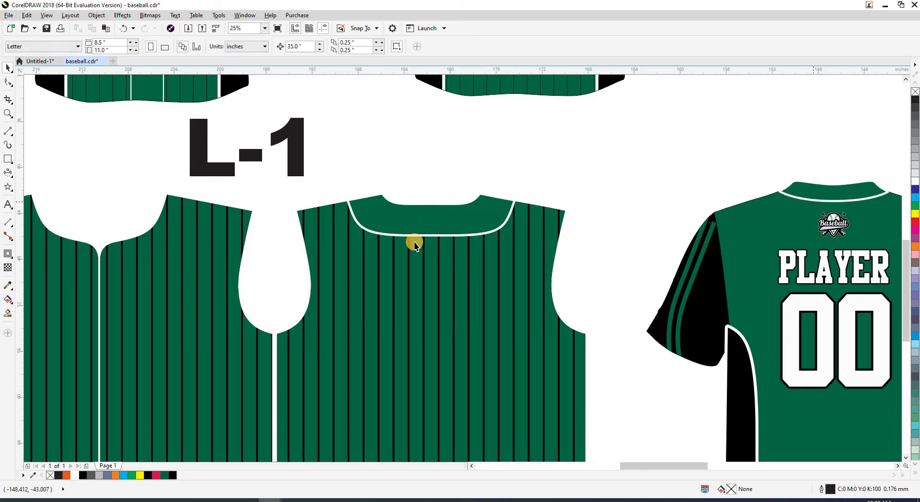
scroll(522, 204, down, 2)
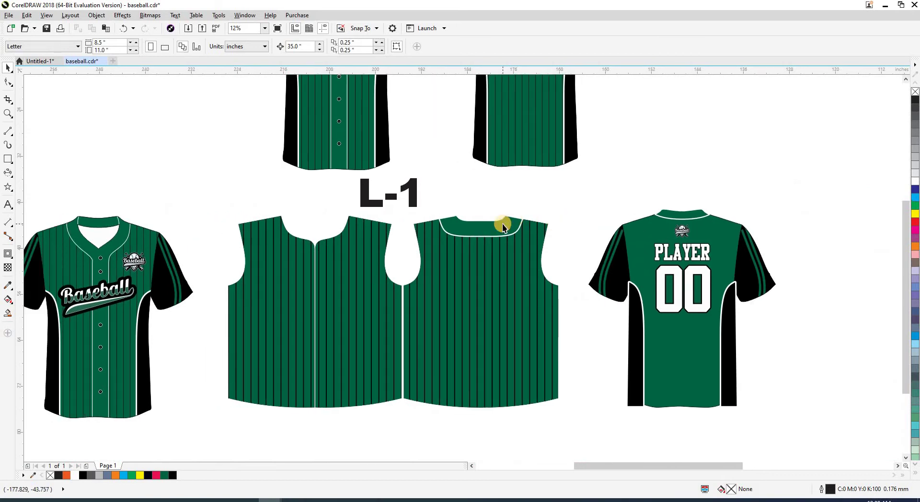
- Move the green placket piece right, closer to the jerseys
click(503, 223)
click(503, 260)
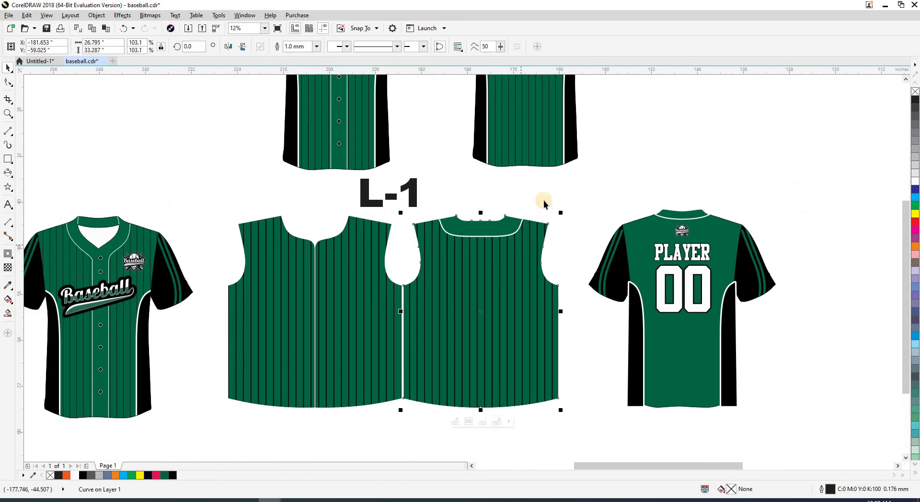
click(475, 214)
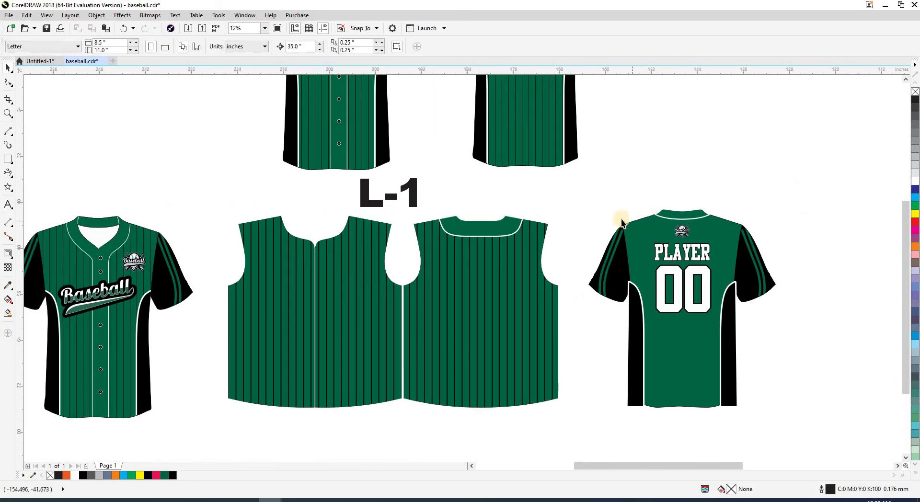
scroll(516, 118, up, 3)
scroll(501, 315, down, 2)
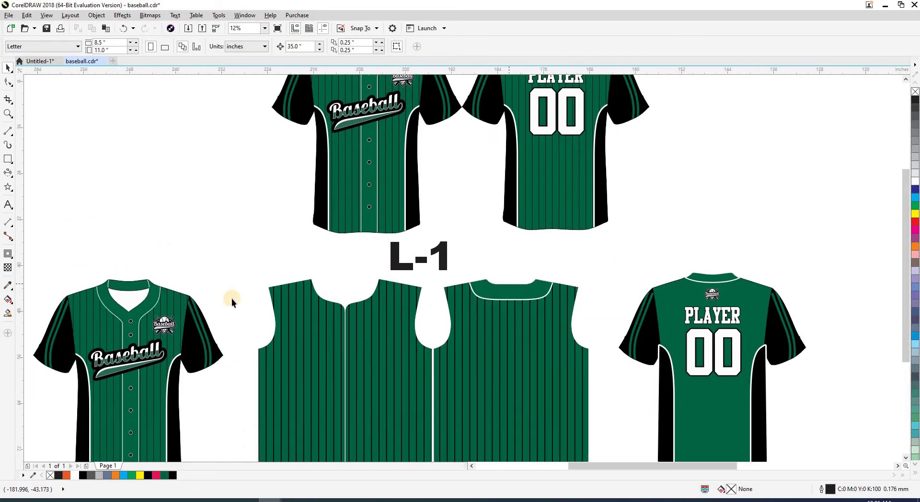
scroll(231, 299, down, 1)
scroll(171, 283, left, 3)
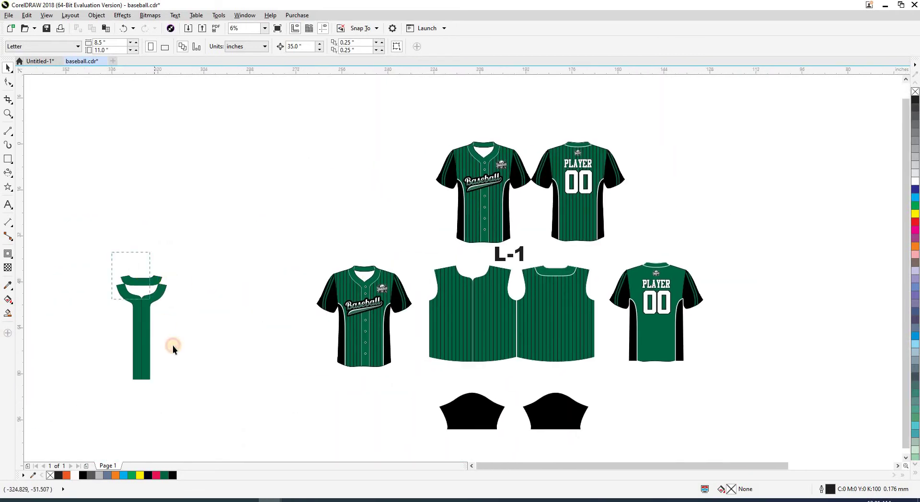
drag(145, 336, 264, 333)
- Stack the two collar pieces on top of the placket and recentre the layout
drag(257, 277, 262, 262)
scroll(312, 322, up, 5)
drag(345, 191, 345, 206)
scroll(283, 239, down, 4)
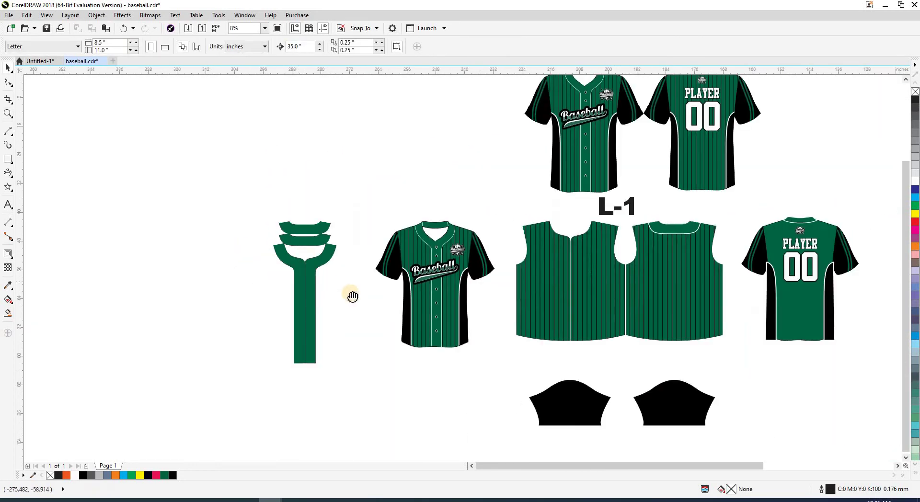
drag(353, 297, 251, 256)
drag(544, 315, 539, 314)
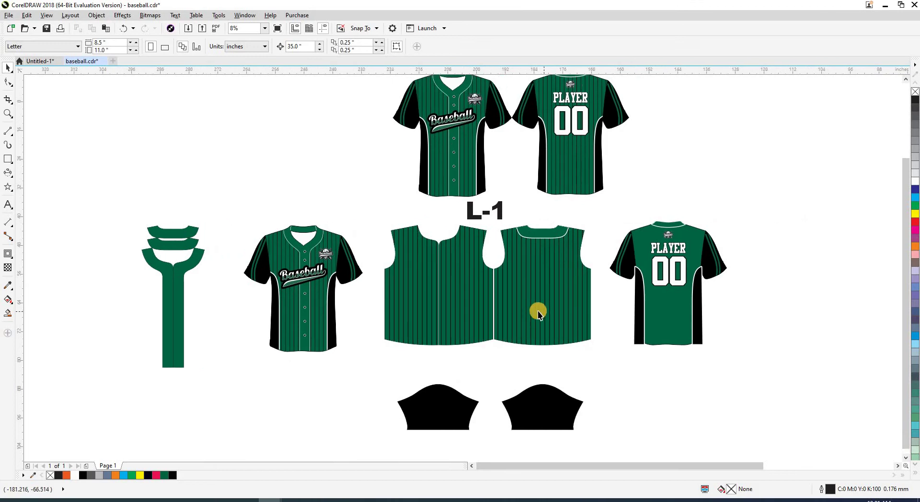
scroll(668, 234, up, 2)
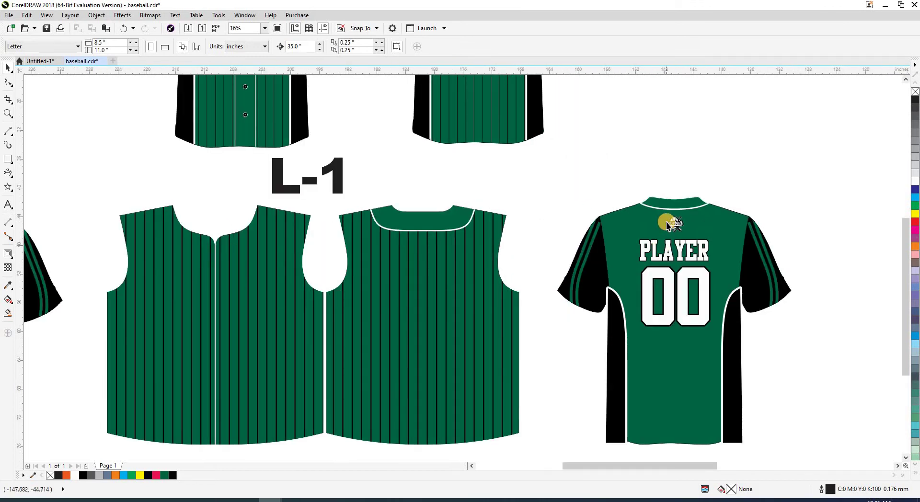
- Move the logo, PLAYER and 00 onto the flat back panel and lower them 0.5 inch
click(668, 225)
shift+click(674, 254)
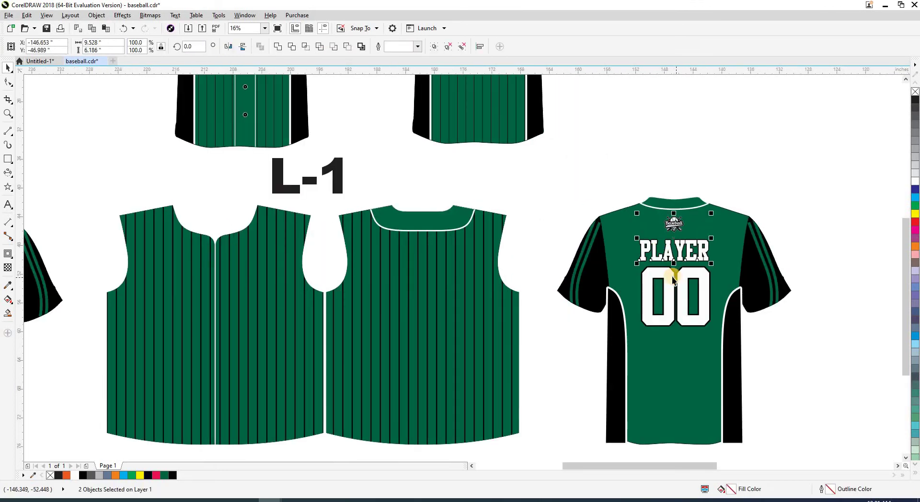
shift+click(674, 278)
drag(673, 278, 421, 278)
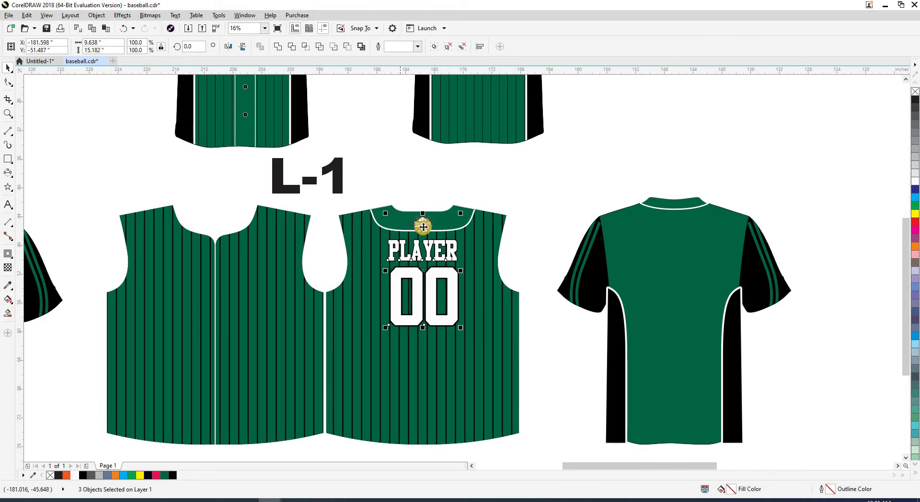
scroll(432, 235, up, 3)
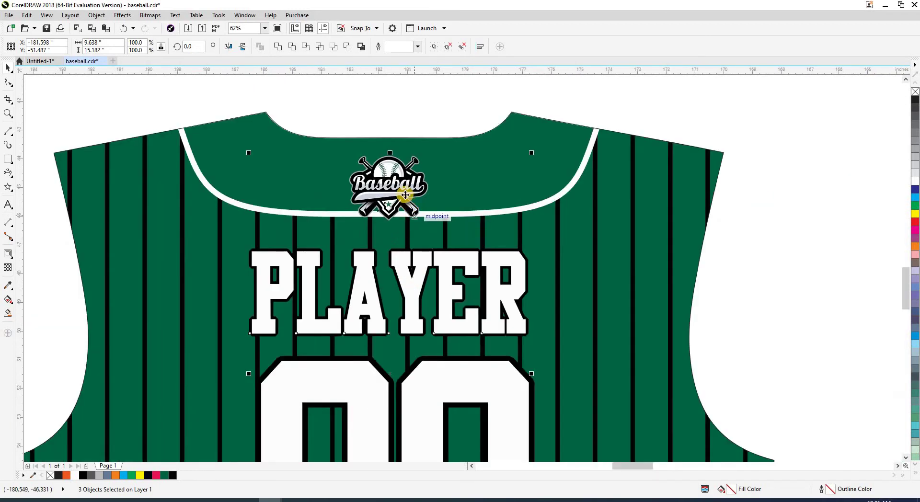
drag(402, 200, 404, 259)
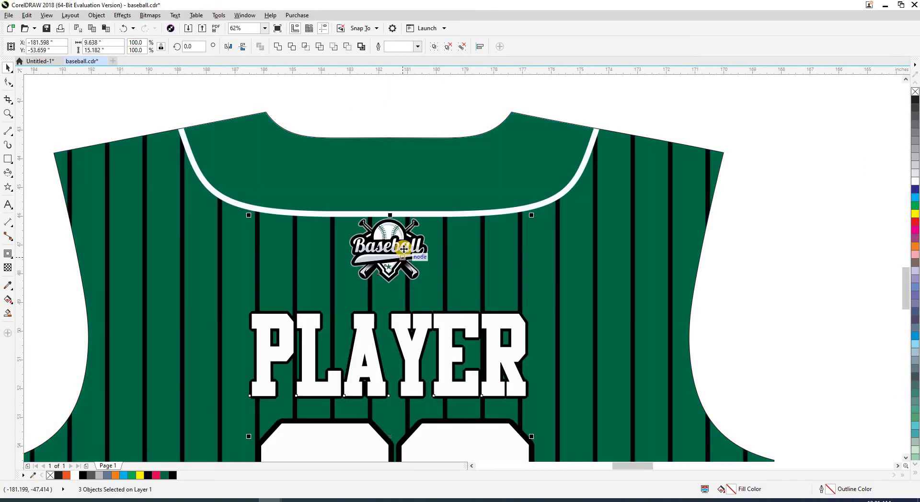
text(0.5)
key(Return)
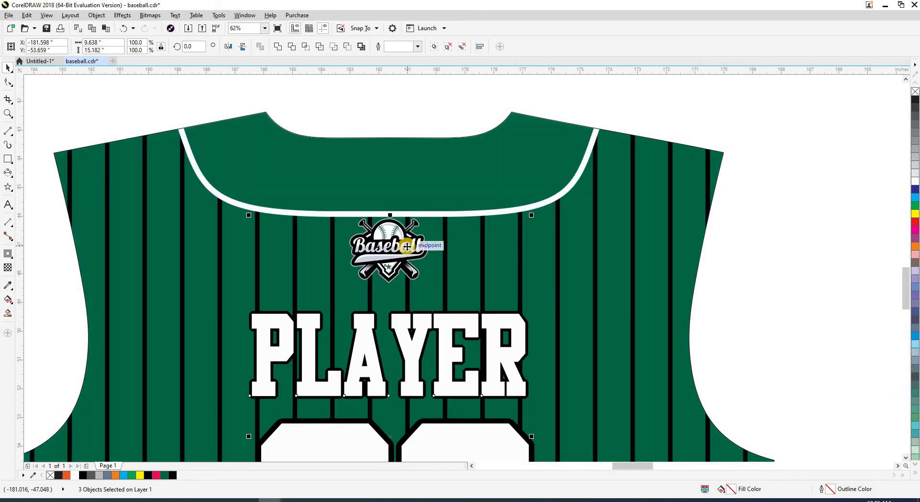
scroll(408, 246, down, 2)
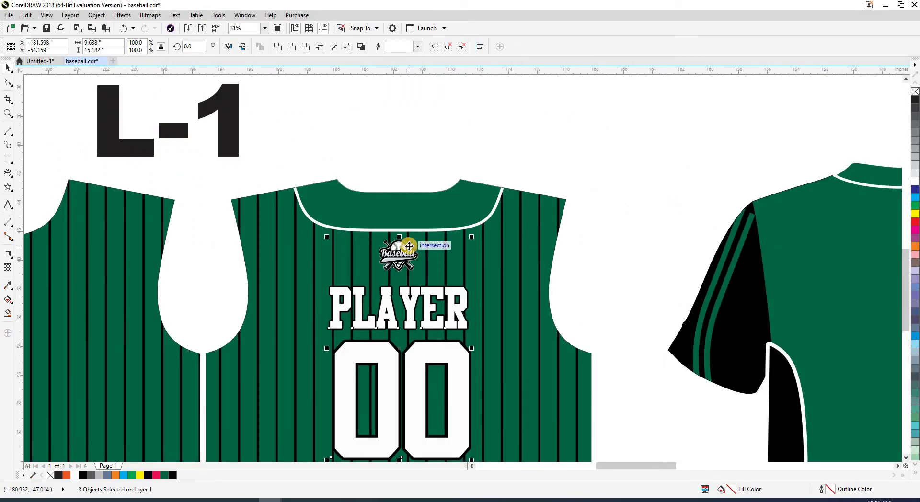
key(Escape)
- Check the placed PLAYER text on the back panel, then deselect it
scroll(562, 158, down, 2)
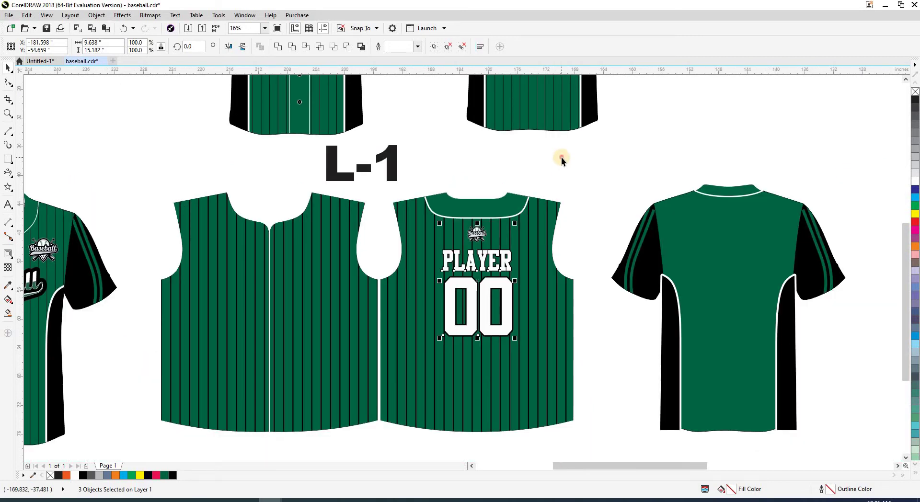
scroll(495, 260, up, 2)
scroll(471, 246, up, 2)
click(469, 240)
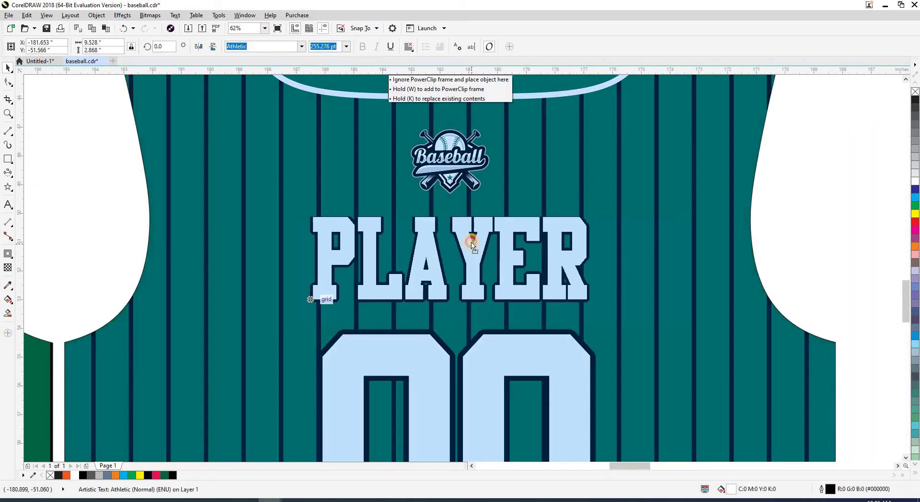
scroll(479, 242, down, 4)
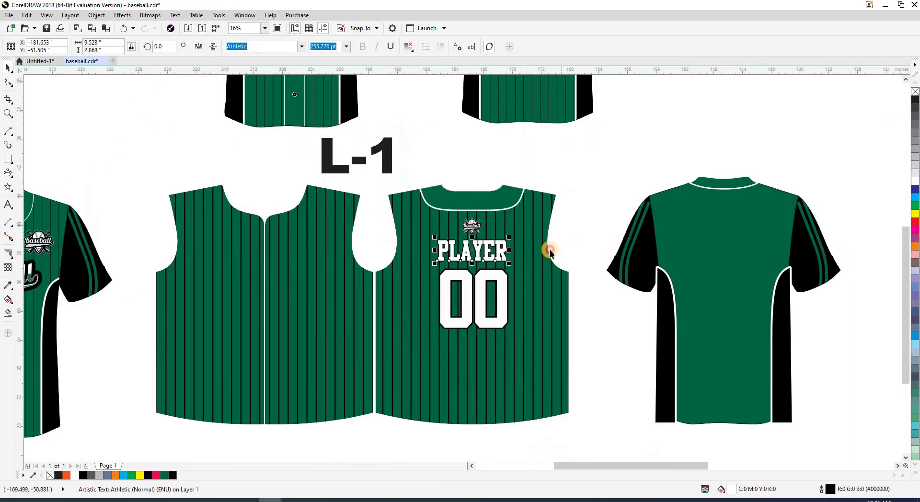
key(Escape)
scroll(594, 329, down, 1)
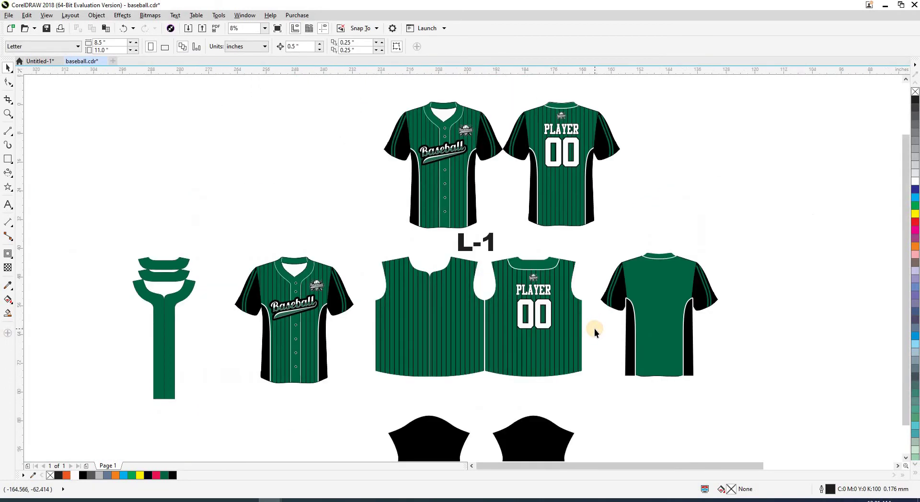
scroll(528, 288, up, 1)
- Shift the back jersey's black side panel 35 inches left onto the vest back
scroll(528, 288, down, 1)
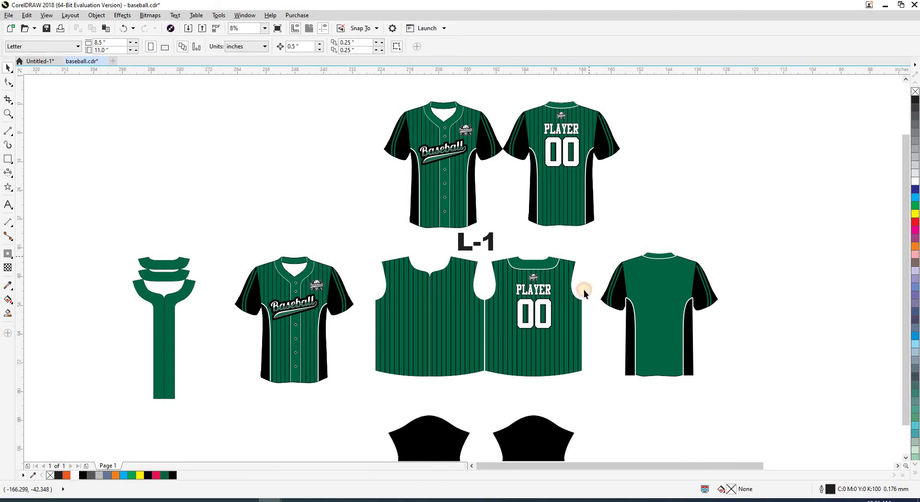
click(691, 327)
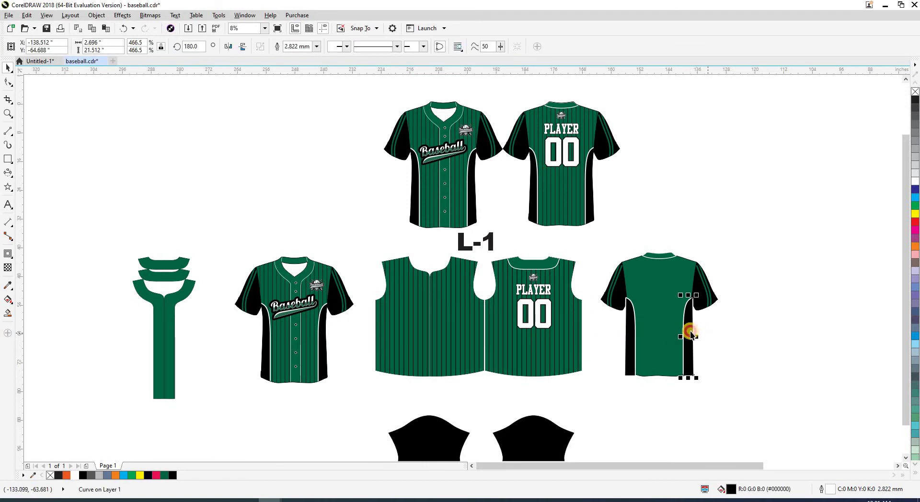
drag(691, 328, 720, 337)
key(ctrl+z)
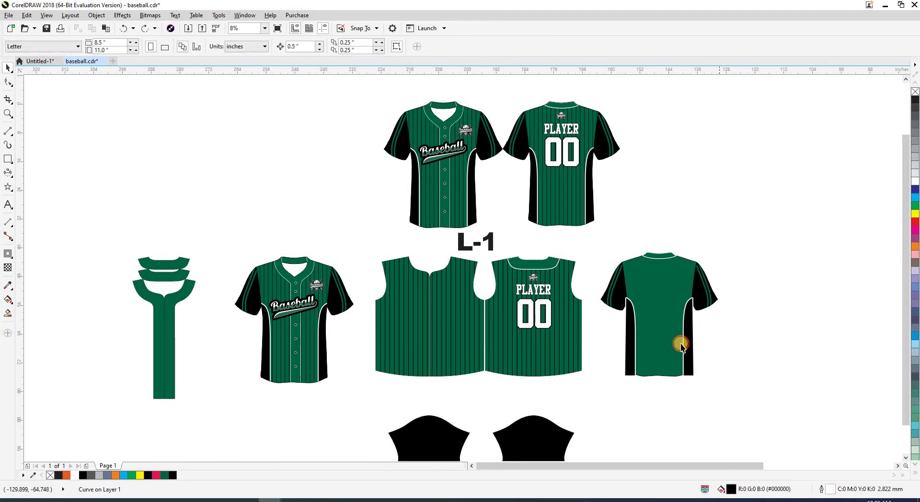
key(Left)
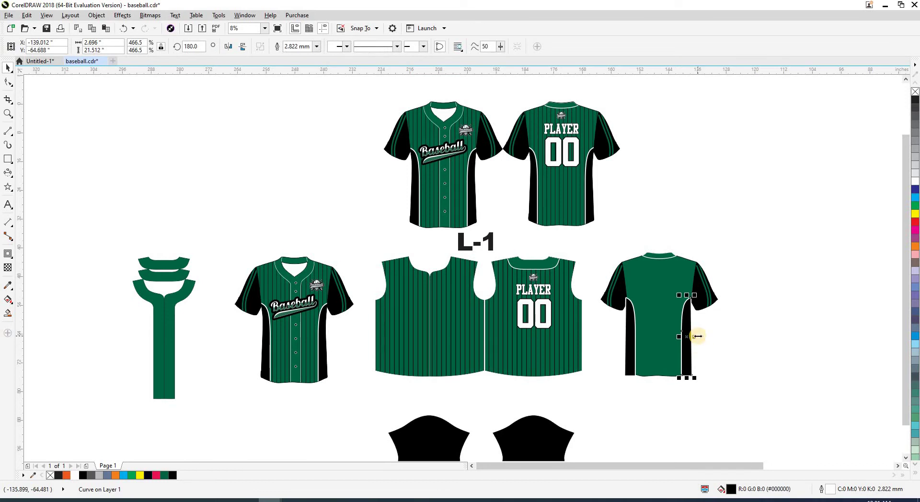
key(Right)
key(Return)
key(Left)
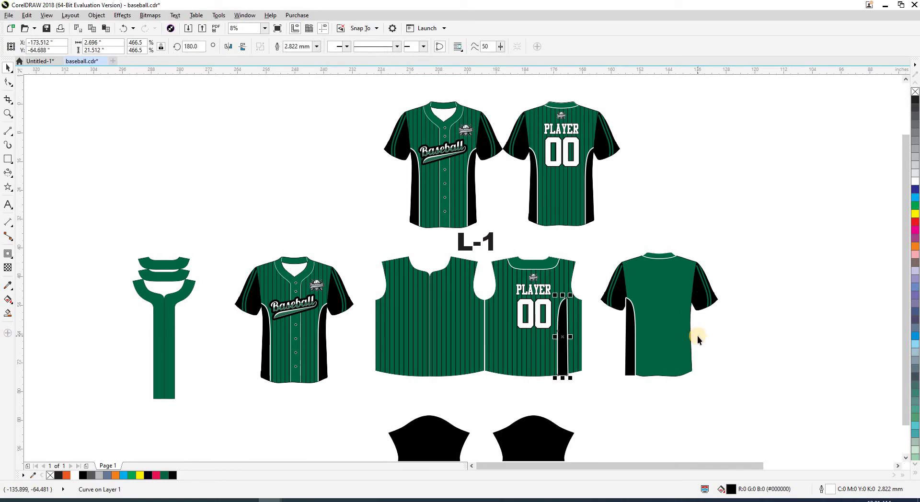
click(600, 372)
- In wireframe view, align the side panel with the vest back's armhole edge
scroll(596, 386, up, 3)
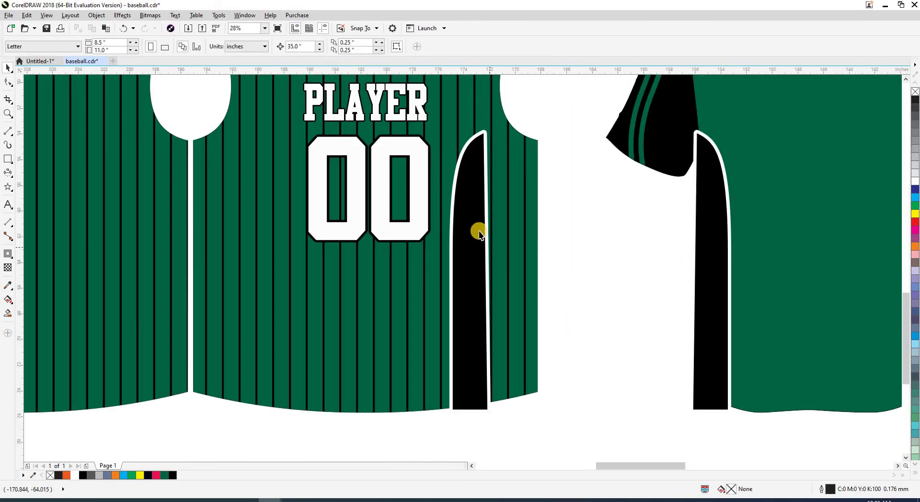
click(480, 231)
key(shift+F9)
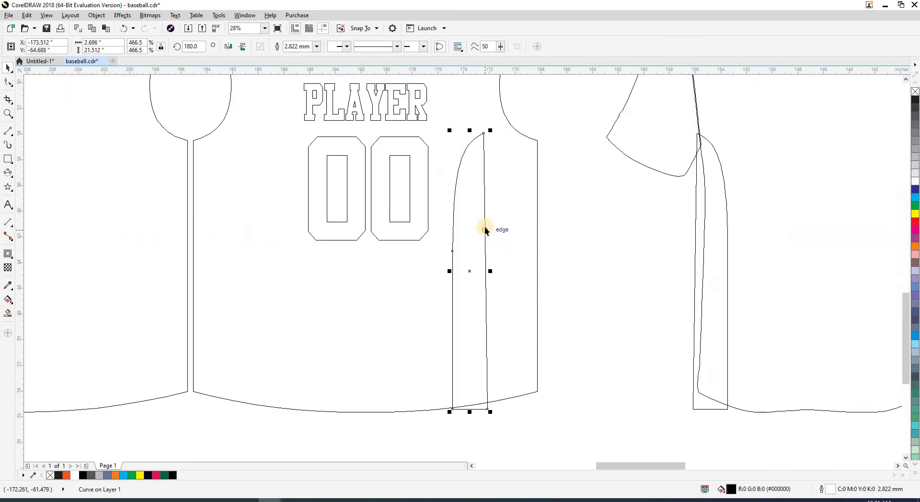
drag(484, 135, 536, 141)
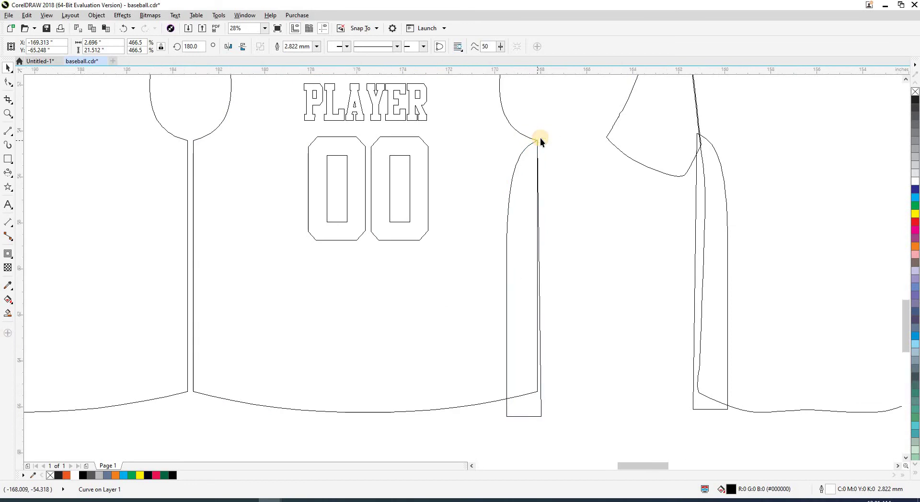
scroll(536, 141, up, 3)
key(shift+F9)
scroll(521, 155, down, 6)
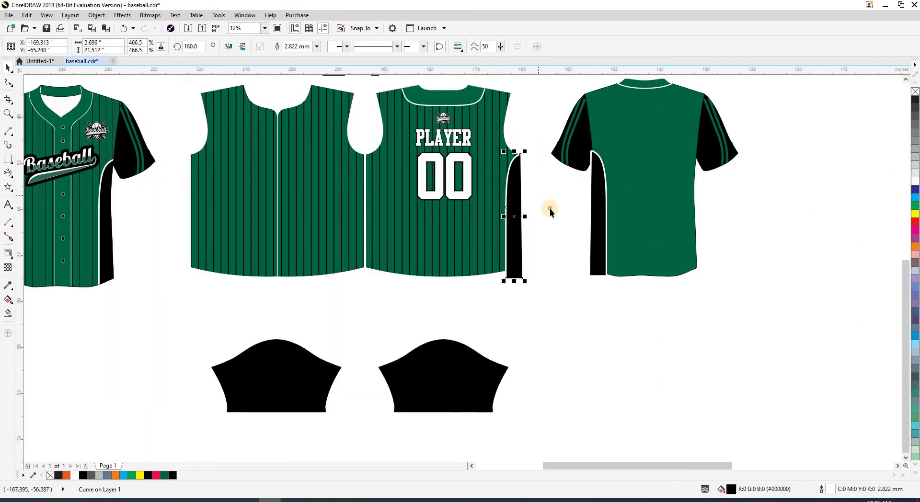
key(Escape)
- Check the side panel's fit against the vest back in outline view
key(shift+F9)
scroll(517, 258, up, 3)
scroll(522, 262, down, 2)
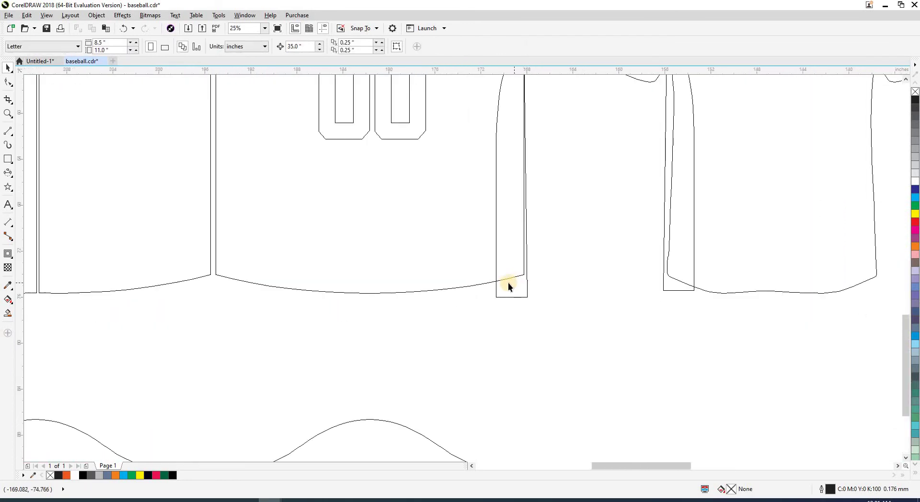
scroll(523, 278, down, 2)
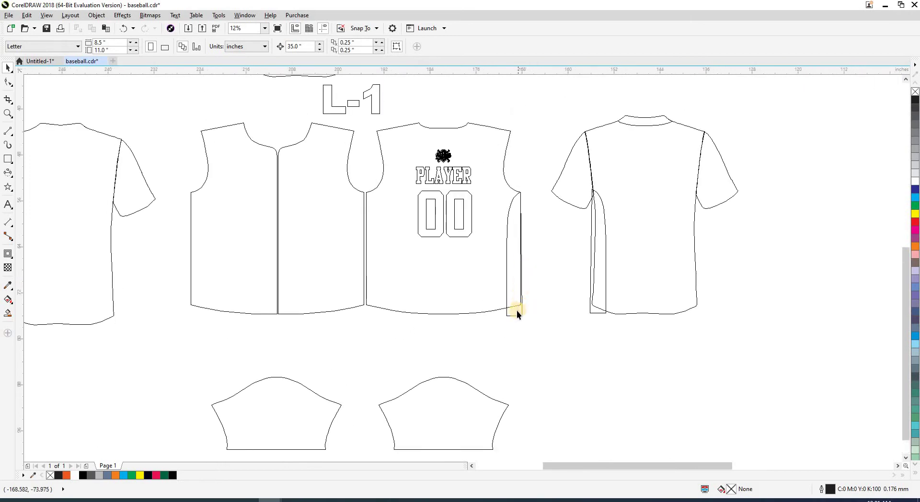
click(517, 310)
key(Escape)
click(521, 300)
key(Escape)
key(shift+F9)
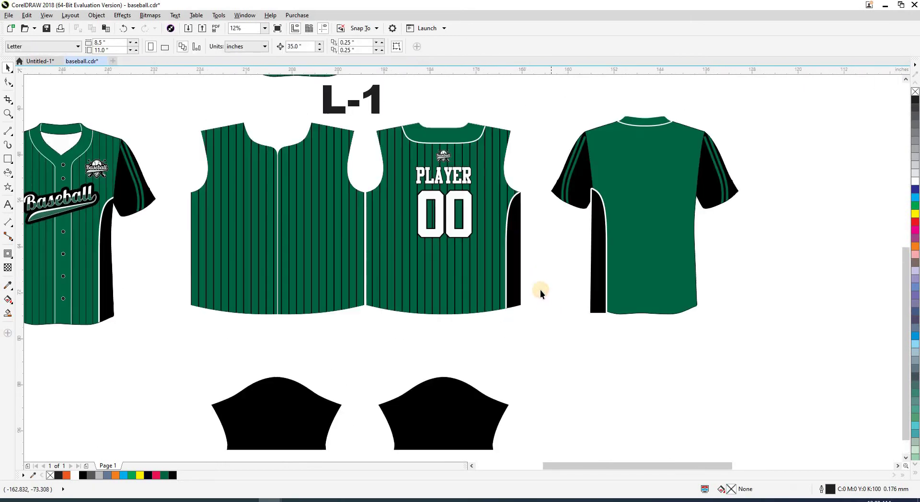
- Mirror the black side panel horizontally and place it on the vest back's left edge
drag(616, 264, 665, 257)
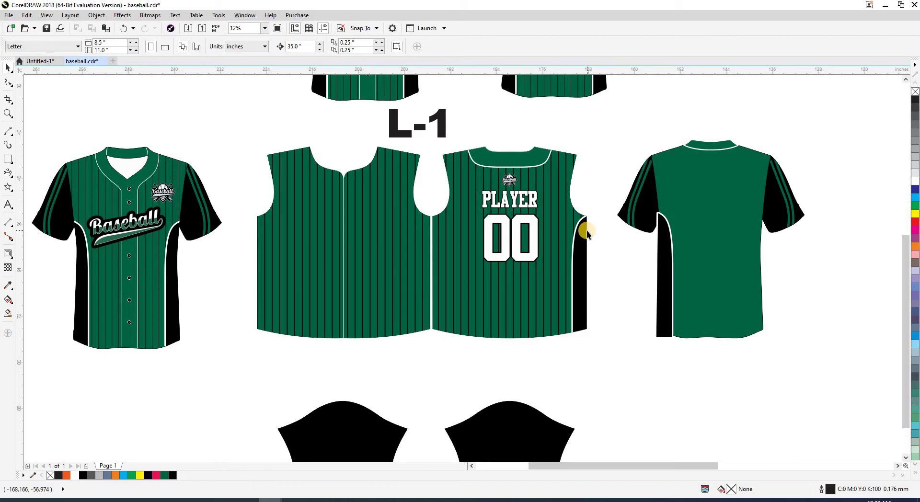
click(583, 240)
click(583, 241)
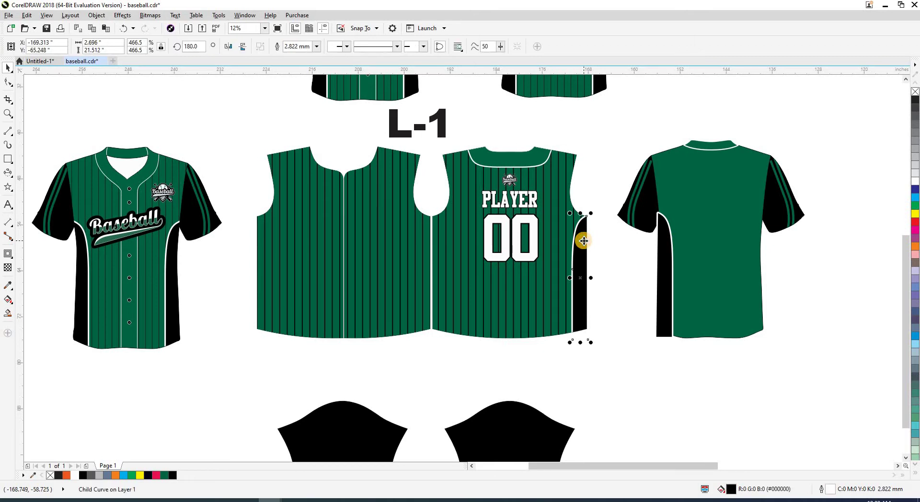
click(584, 241)
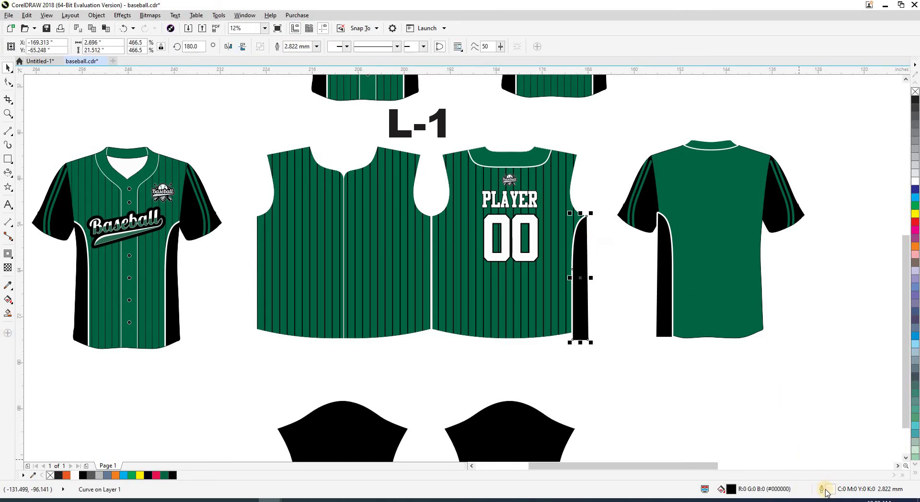
double_click(822, 488)
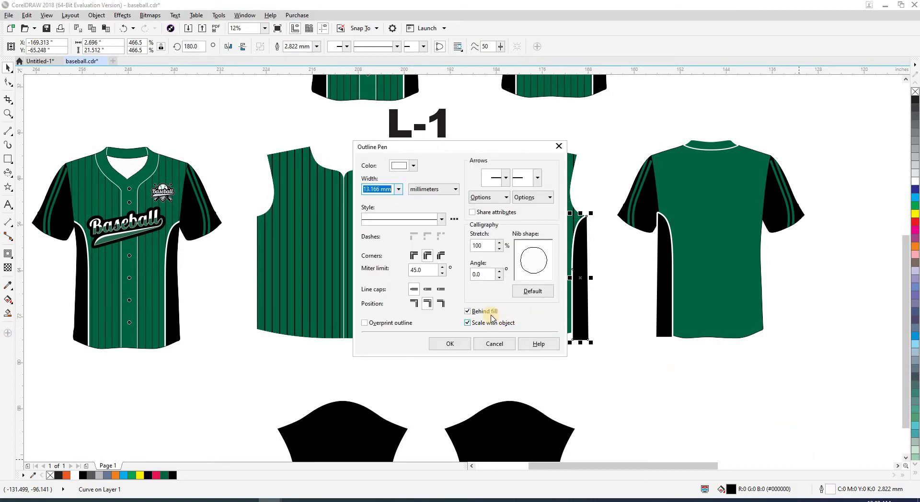
click(469, 346)
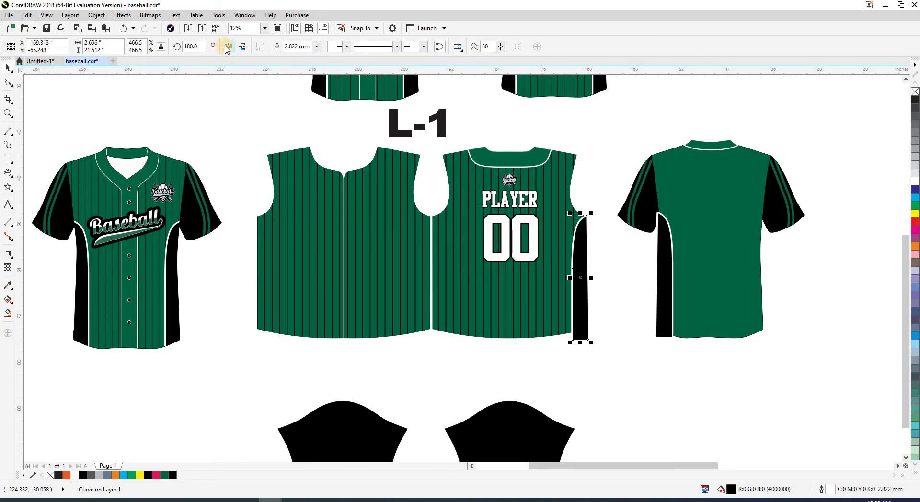
click(228, 47)
drag(469, 277, 470, 281)
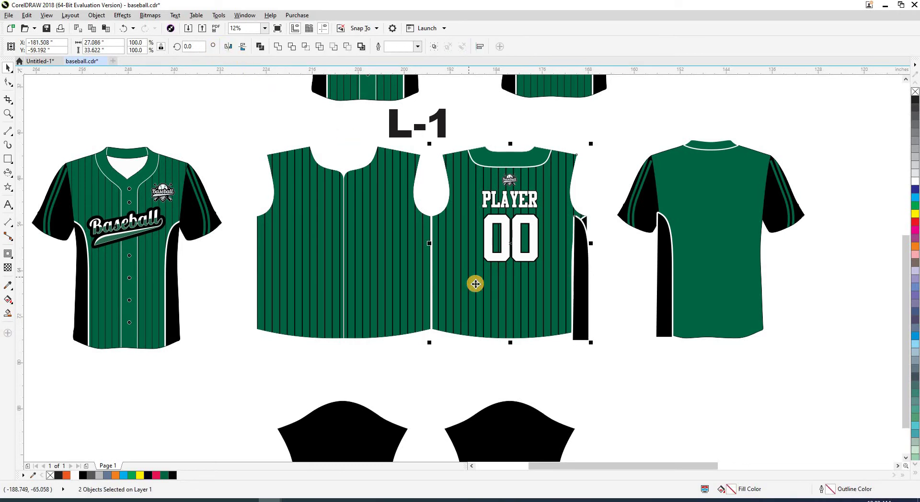
click(586, 353)
- Delete the old back jersey's black side panel and green body
click(437, 240)
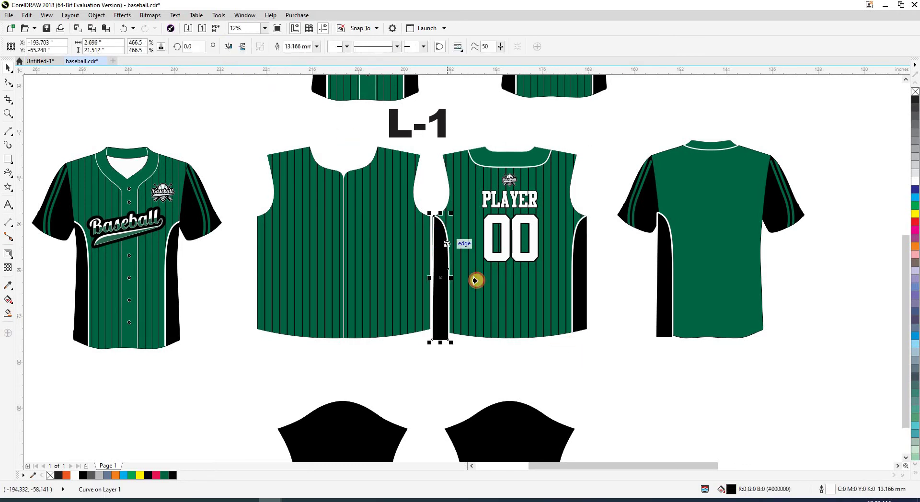
click(645, 344)
key(shift+F9)
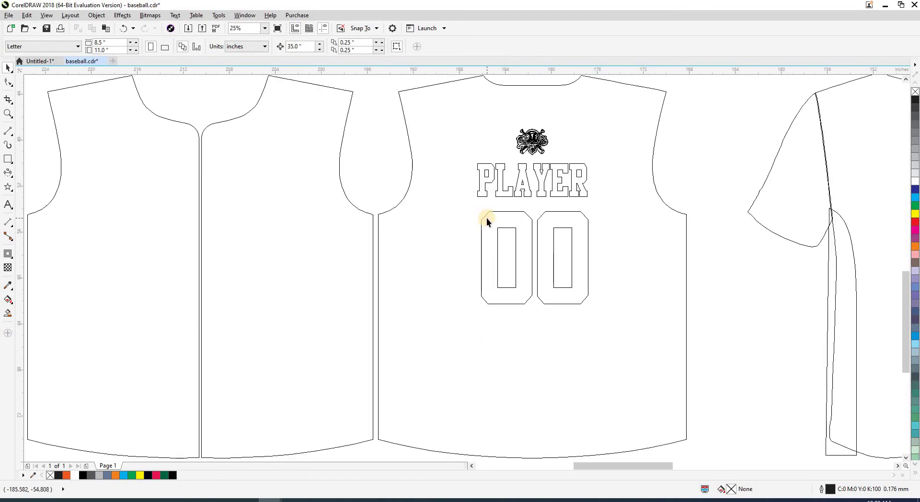
key(shift+F9)
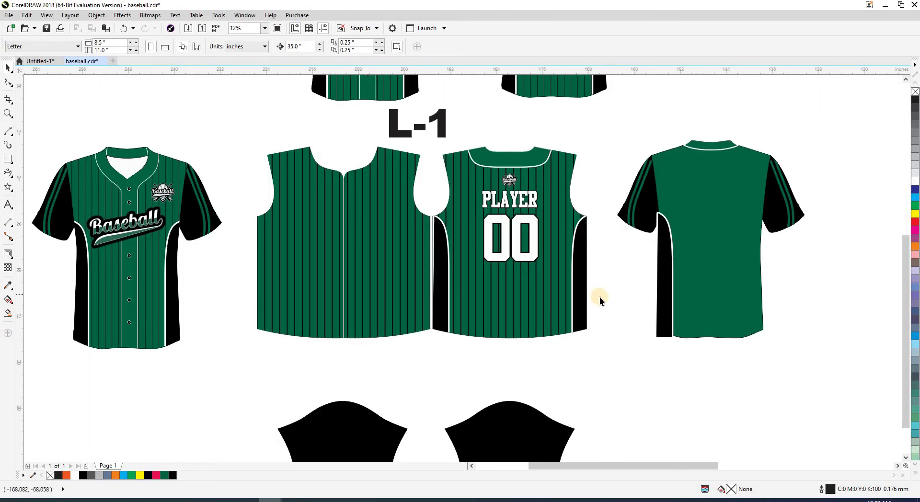
drag(598, 299, 455, 159)
click(668, 262)
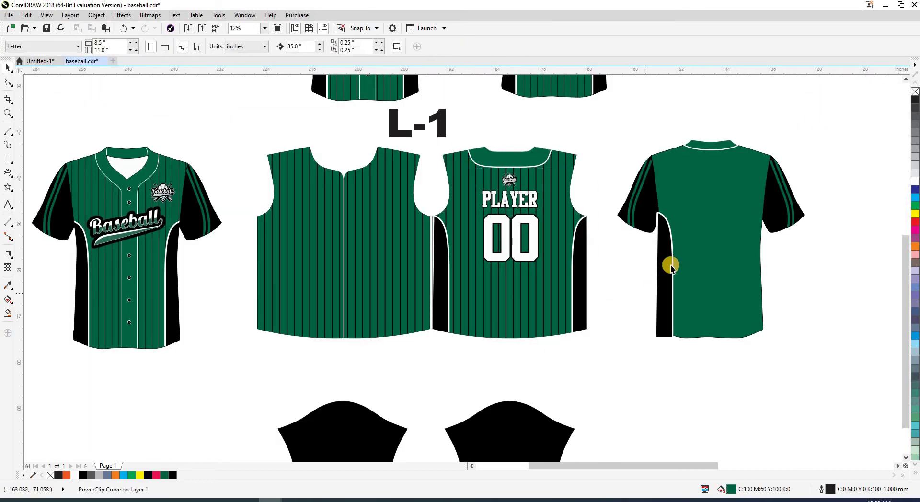
click(754, 318)
click(673, 290)
key(Delete)
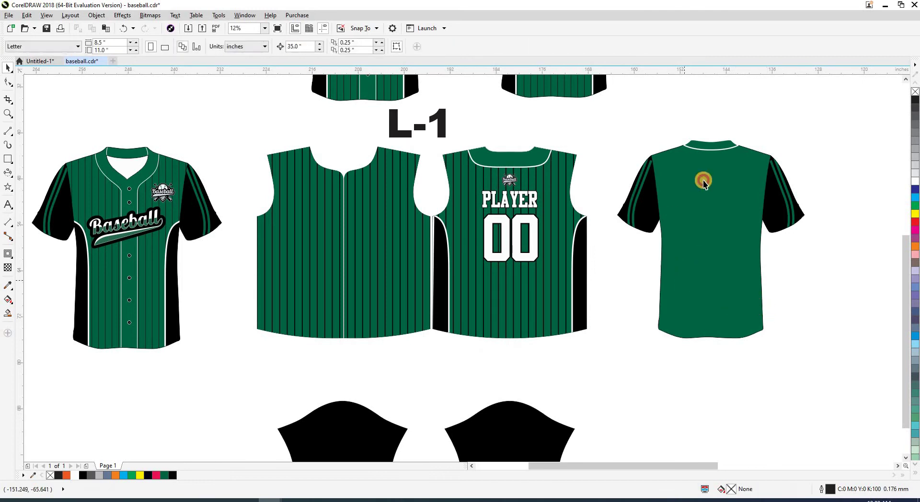
click(709, 205)
key(Delete)
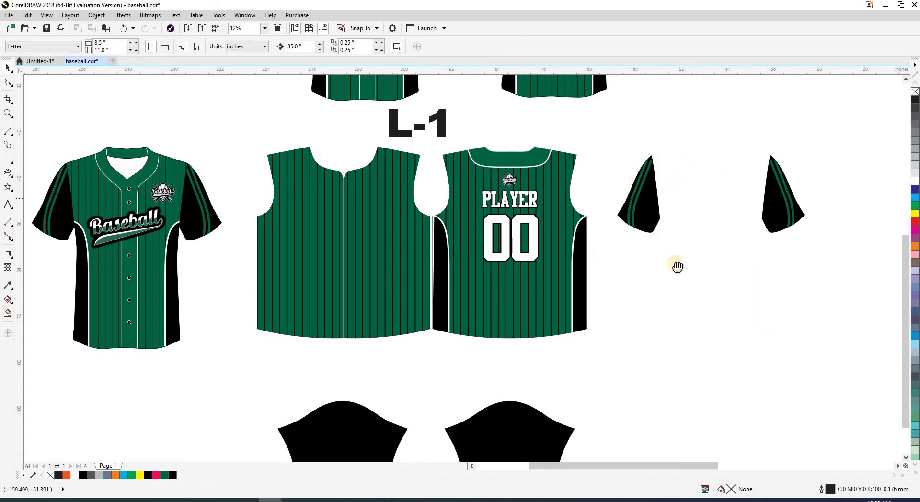
- Align a black strip to the left edge of the vest front panel
scroll(678, 267, up, 3)
scroll(678, 267, left, 1)
scroll(681, 291, down, 1)
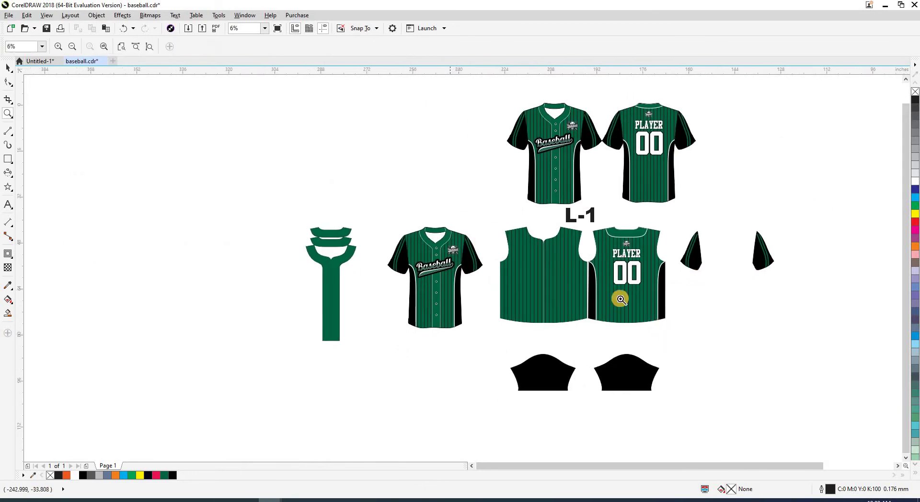
scroll(721, 360, up, 2)
drag(349, 280, 462, 289)
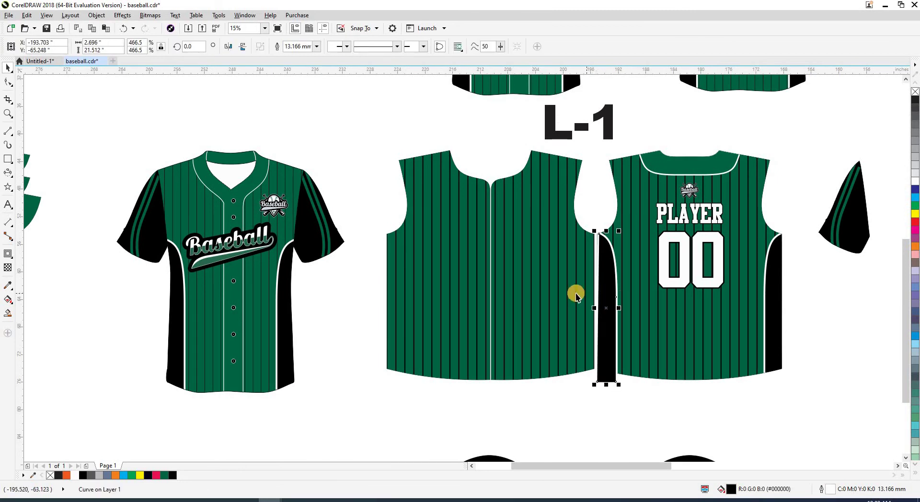
shift+click(440, 301)
key(l)
click(405, 309)
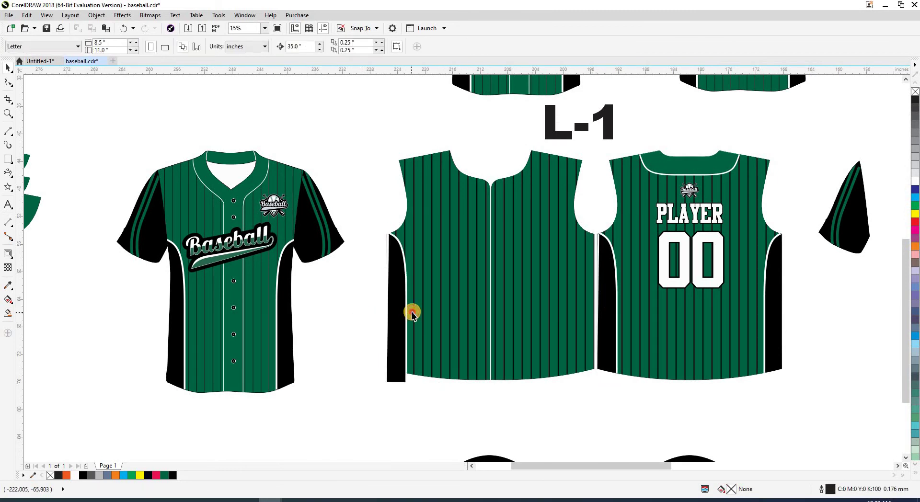
- Align the other black strip to the vest front's right edge
ctrl+click(770, 288)
shift+click(588, 372)
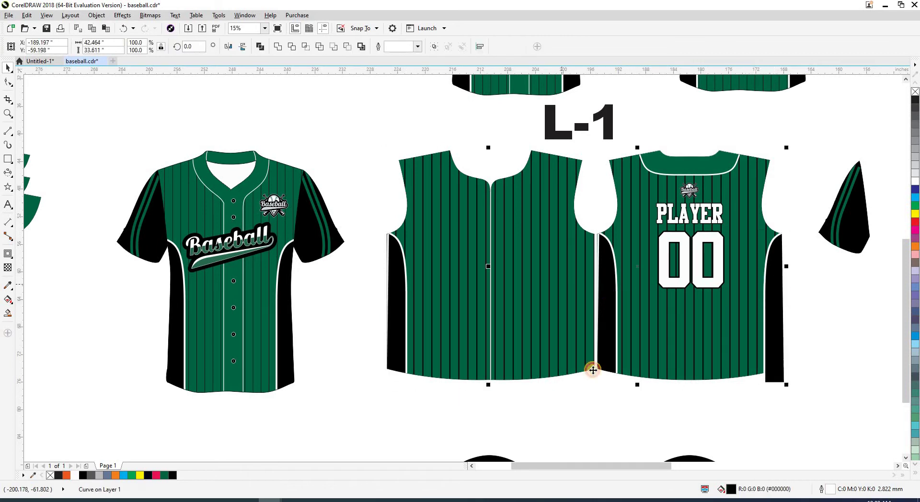
key(r)
click(588, 391)
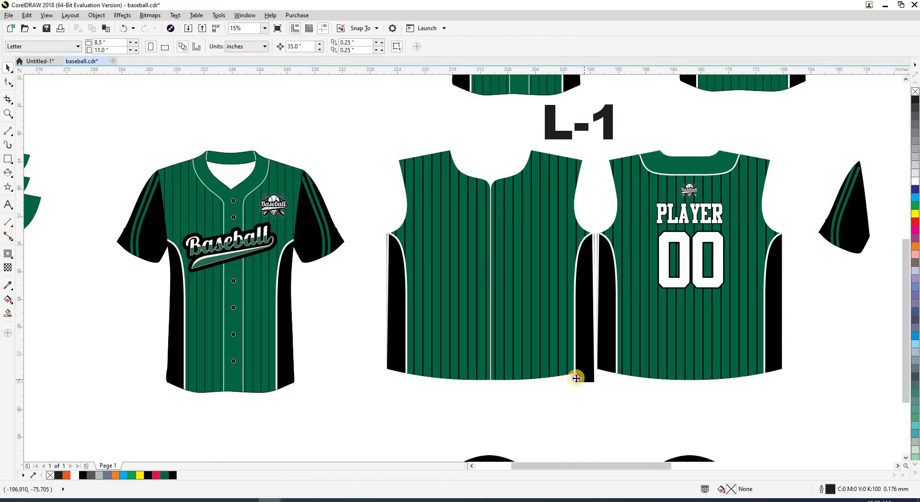
click(601, 403)
scroll(528, 346, up, 1)
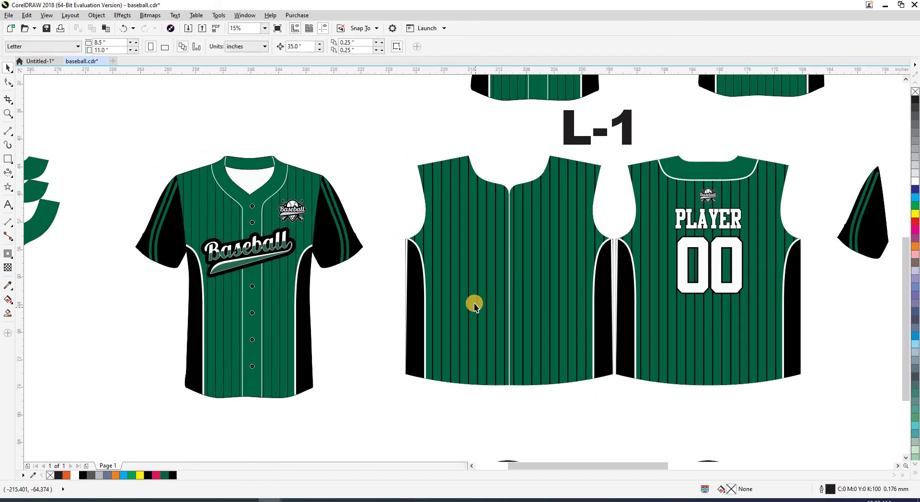
scroll(336, 236, up, 2)
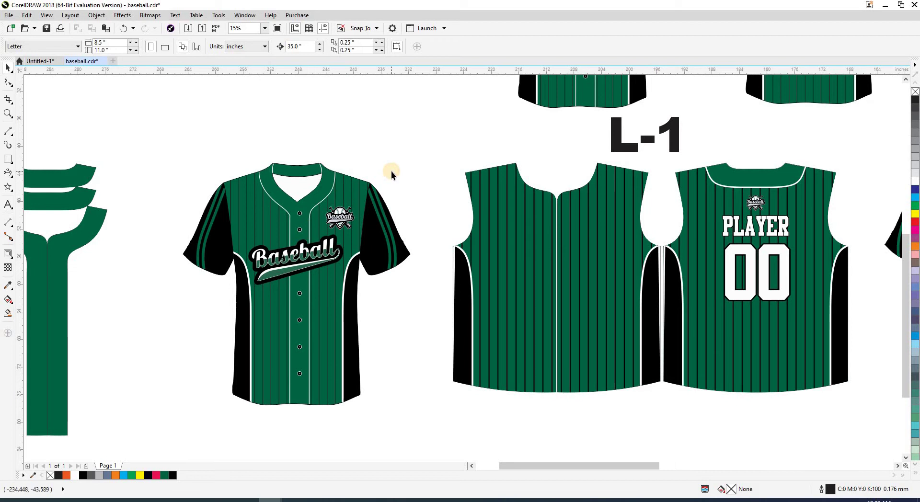
- In outline view, right-align the vest front panel to the back piece
click(567, 236)
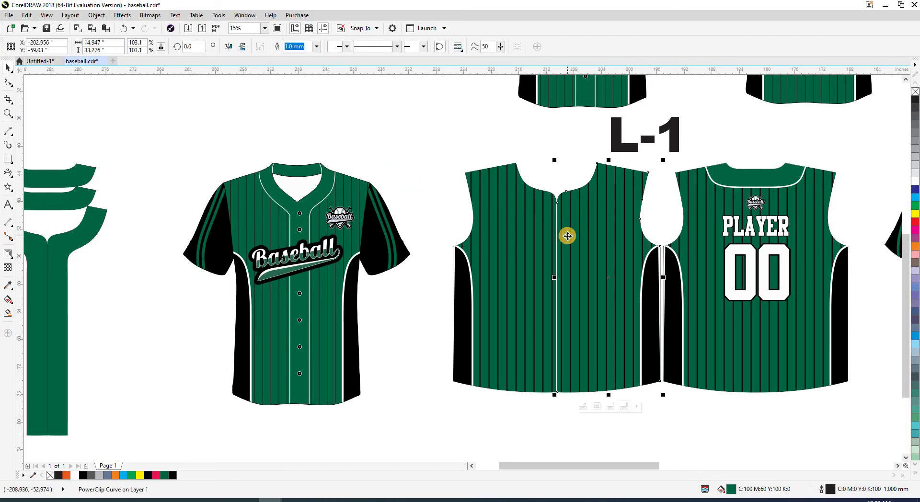
click(554, 181)
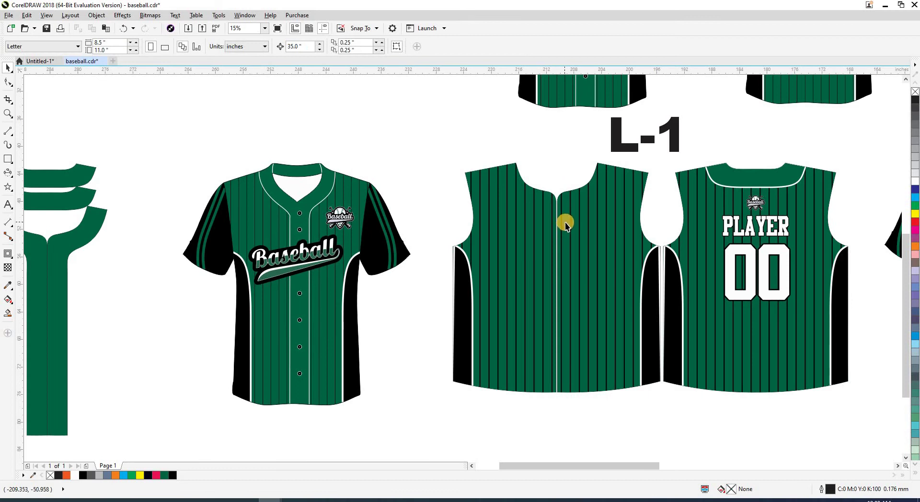
click(565, 225)
scroll(561, 230, up, 3)
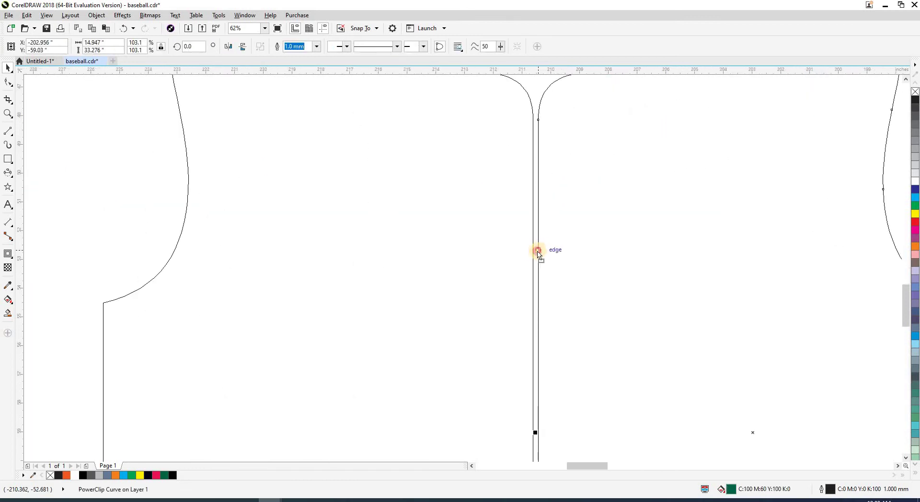
scroll(465, 249, down, 2)
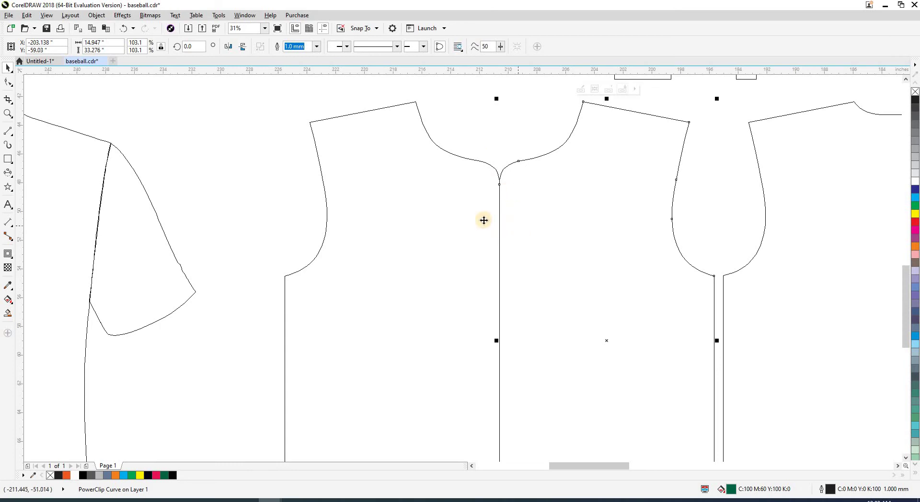
scroll(447, 222, down, 2)
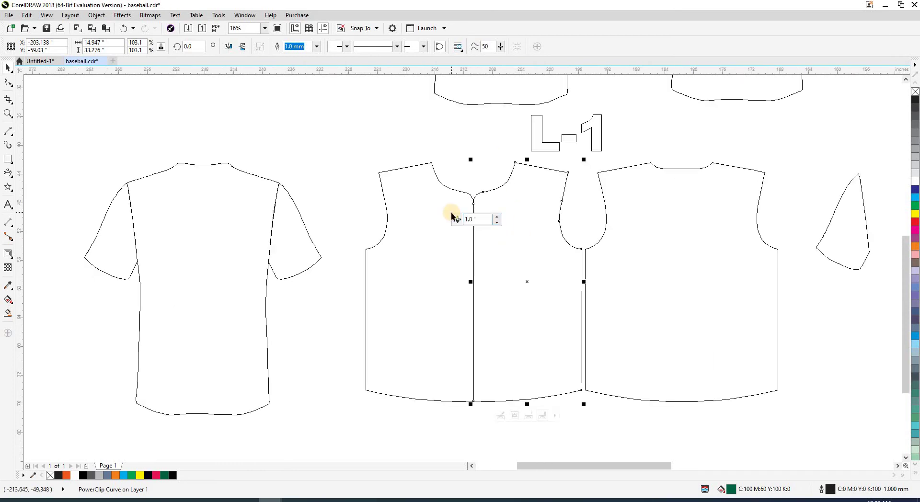
click(450, 272)
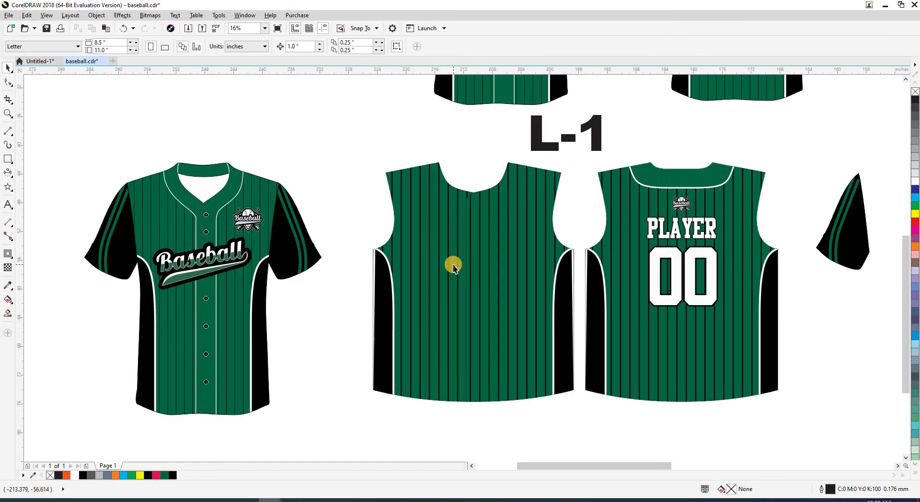
click(471, 176)
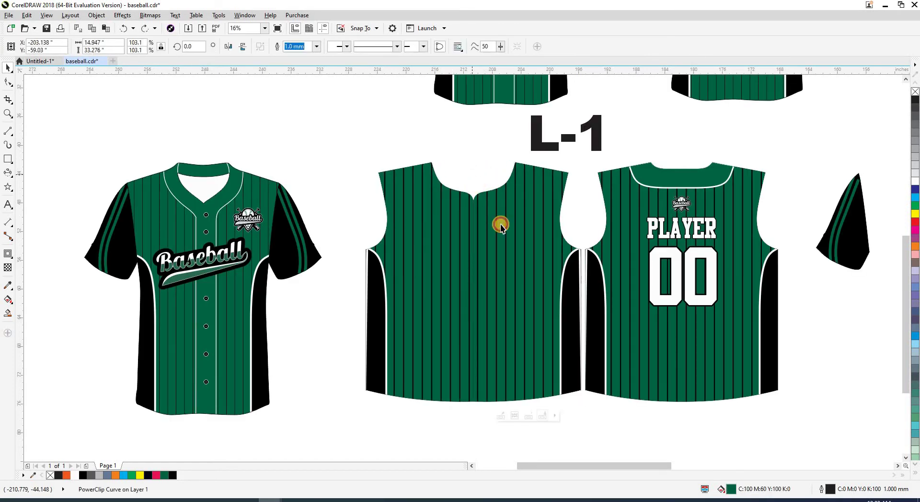
key(shift+F9)
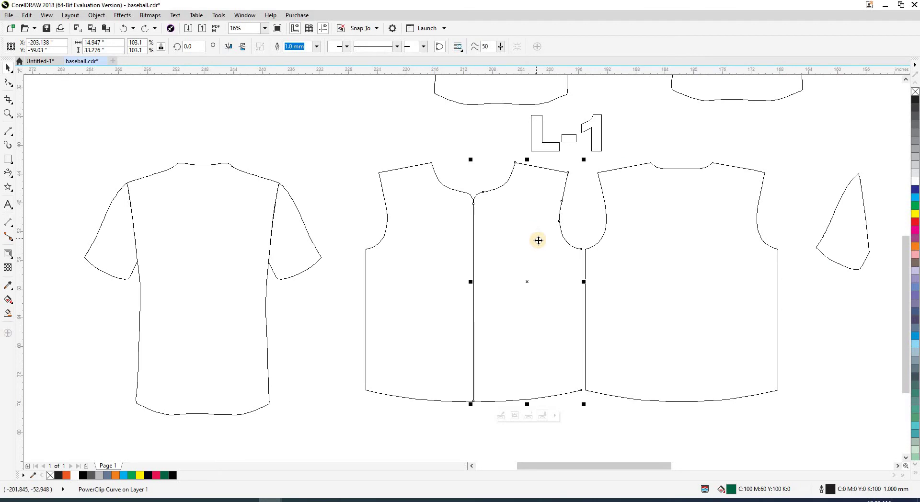
shift+click(634, 265)
key(r)
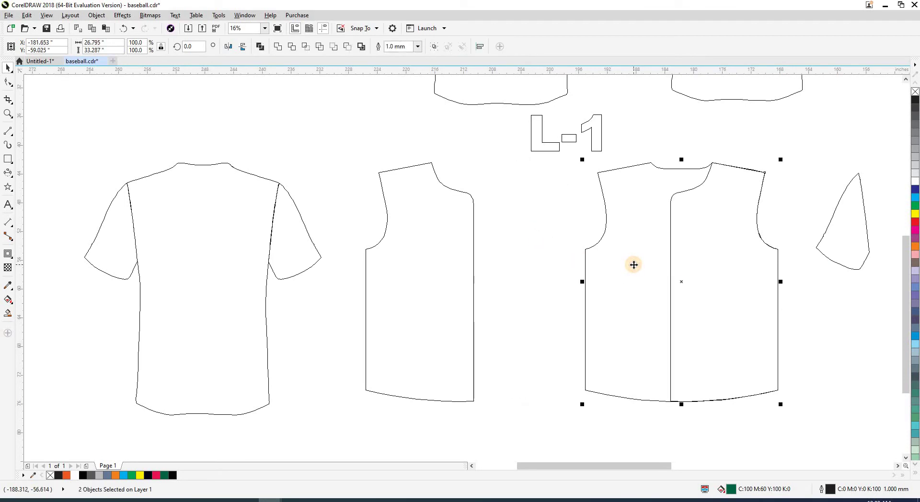
- Centre the front horizontally on the back, then move it beside the back piece
click(804, 283)
click(447, 269)
shift+click(590, 270)
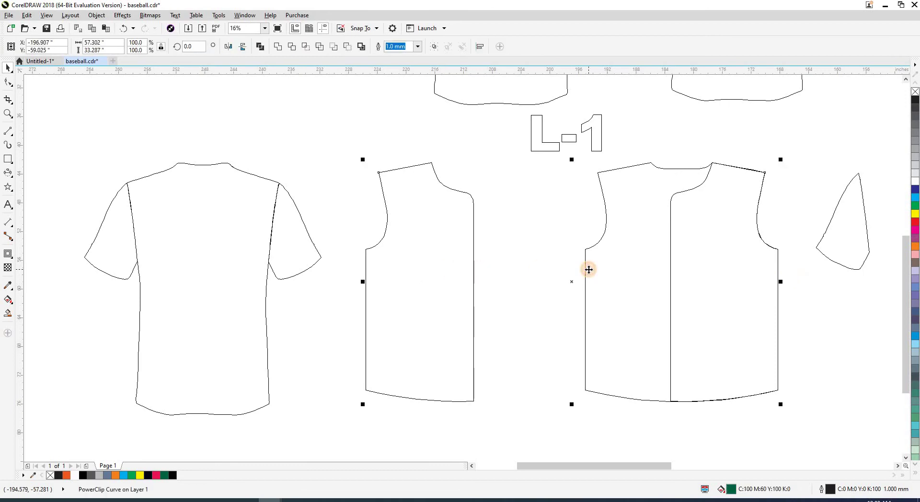
key(c)
click(660, 168)
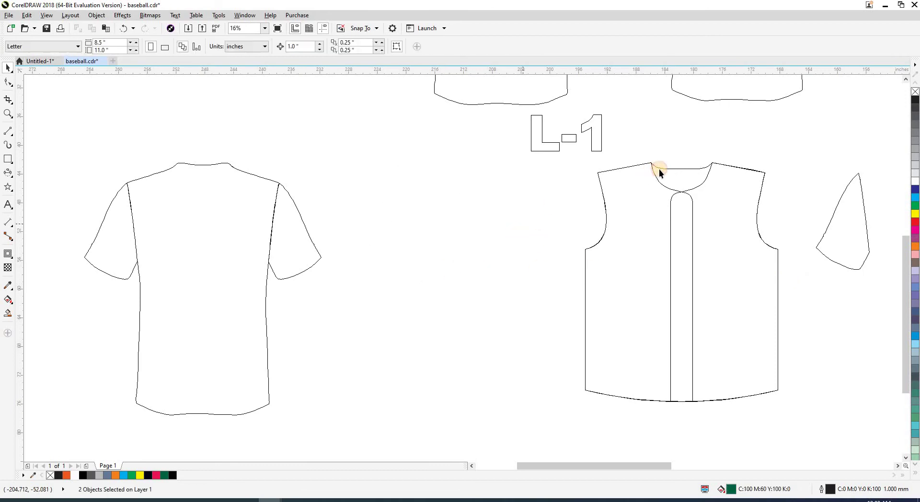
click(663, 170)
click(661, 208)
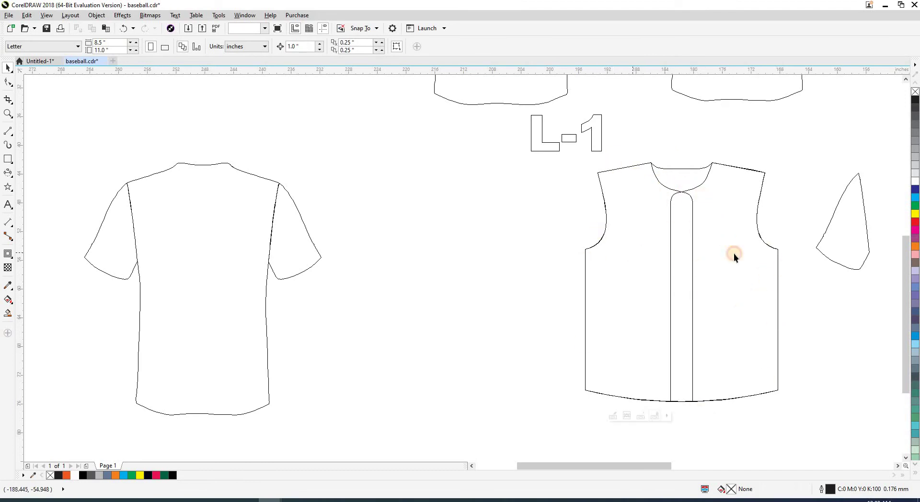
drag(727, 251, 530, 290)
click(583, 218)
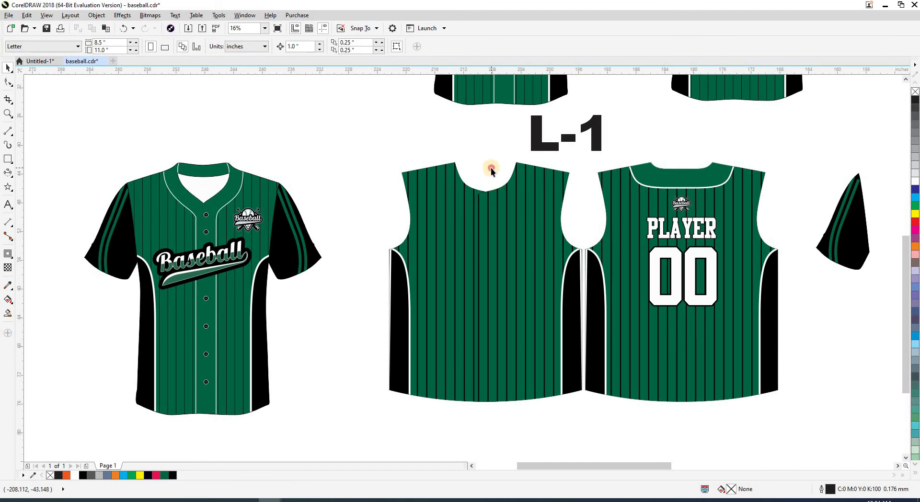
- Copy the green placket and collar piece from the left onto the vest front
scroll(441, 202, left, 2)
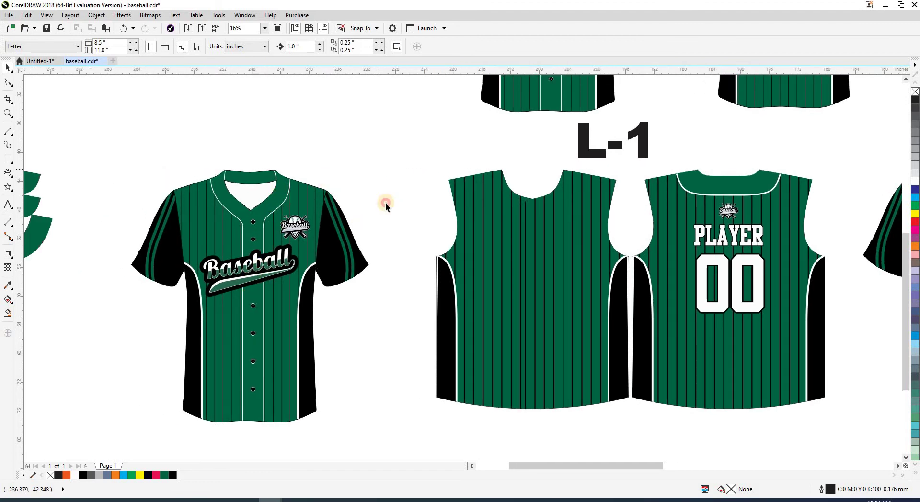
scroll(530, 246, down, 2)
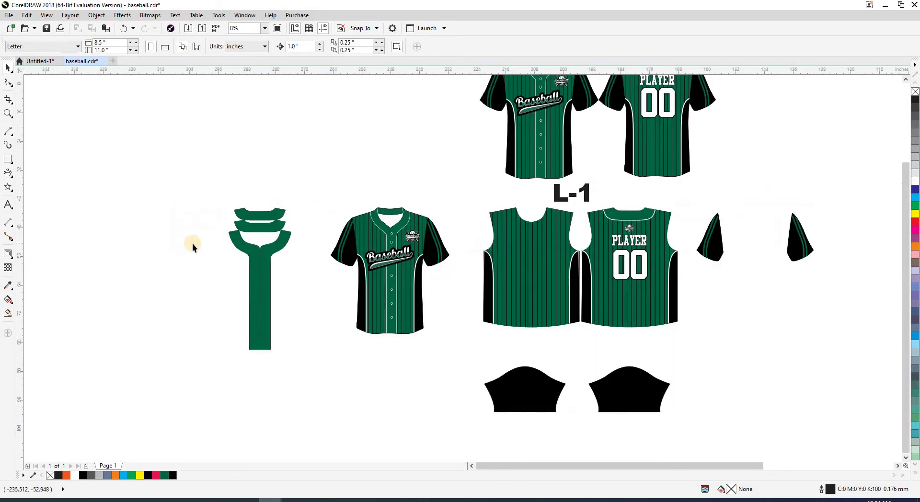
click(272, 247)
drag(272, 248, 537, 240)
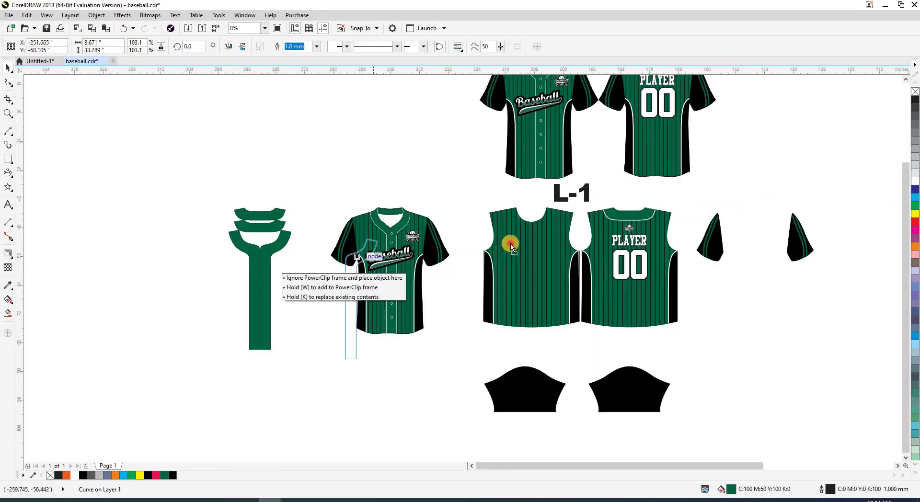
scroll(537, 240, up, 4)
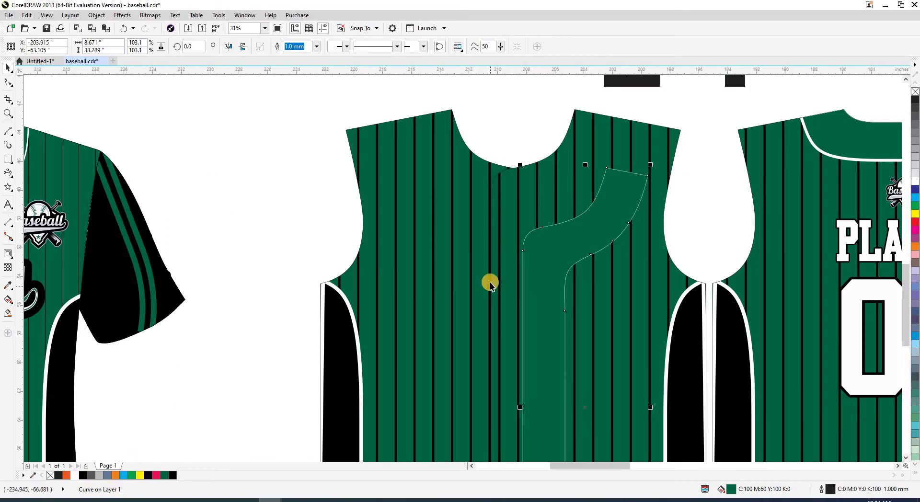
scroll(487, 283, down, 2)
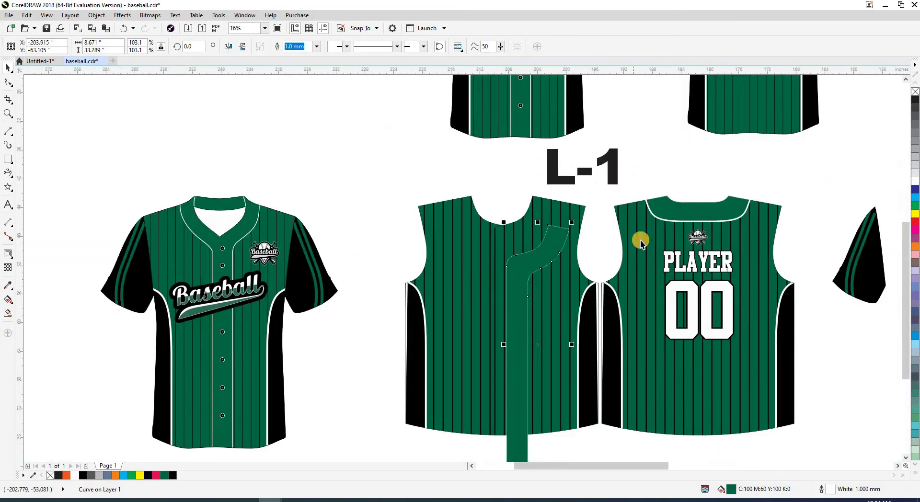
- Give the placket piece a 10.0 mm outline
double_click(824, 489)
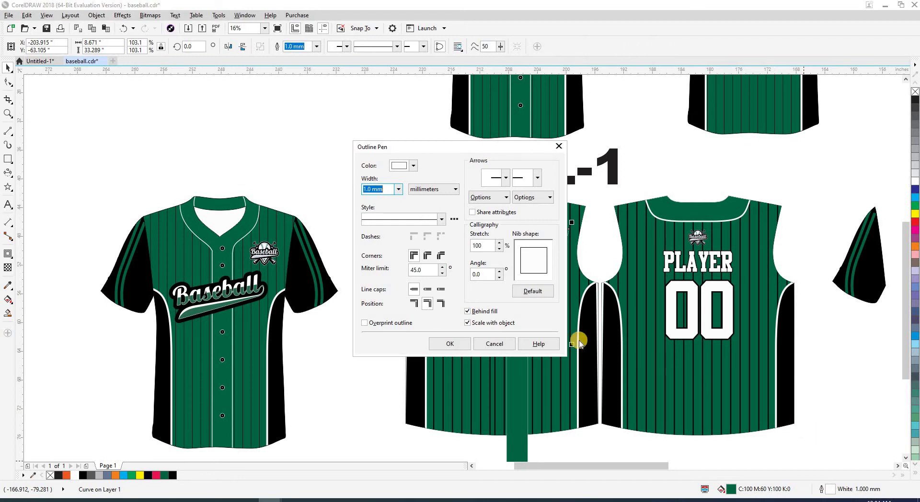
click(397, 190)
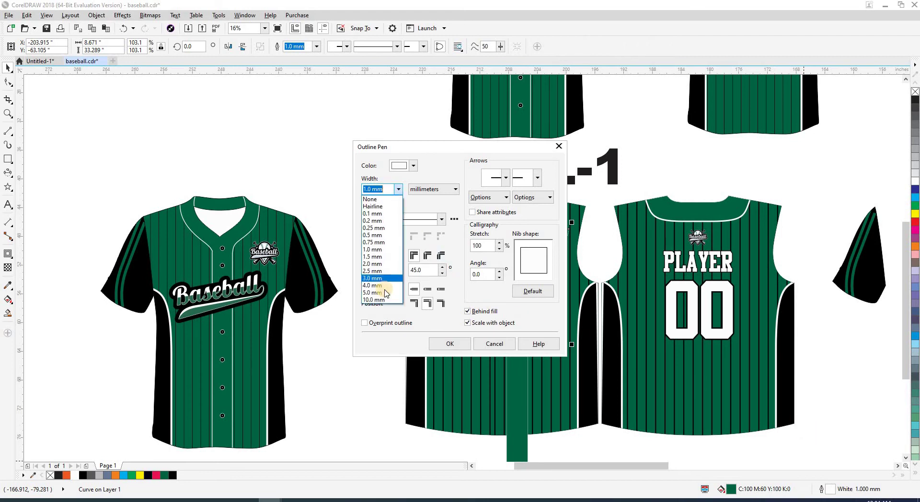
click(379, 297)
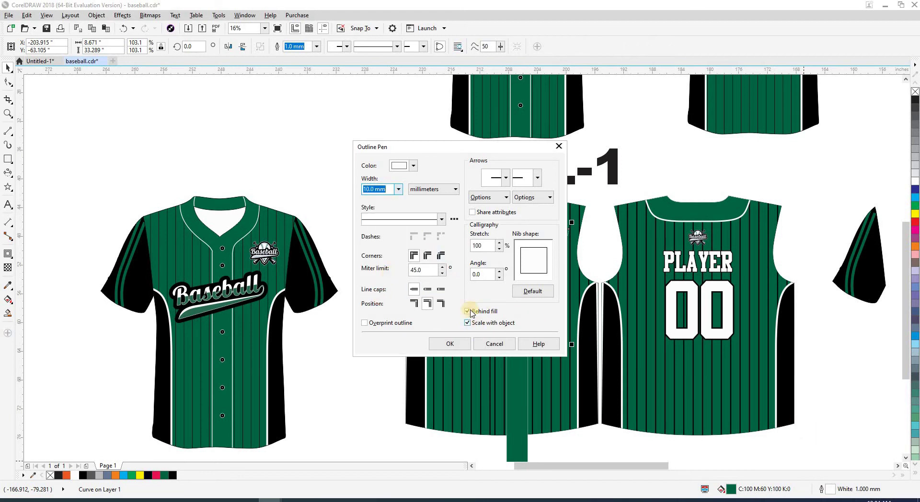
click(449, 345)
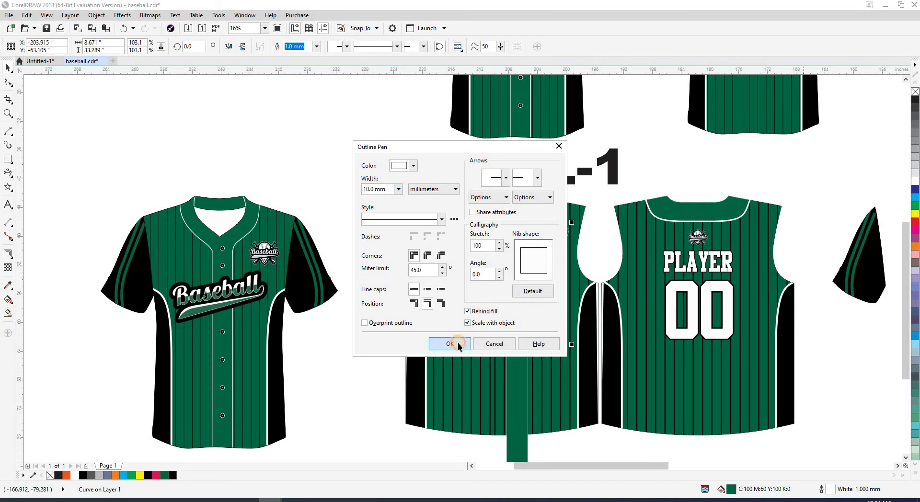
key(Escape)
- In outline view, snap the inner placket curve's top end onto the neckline
key(shift+F9)
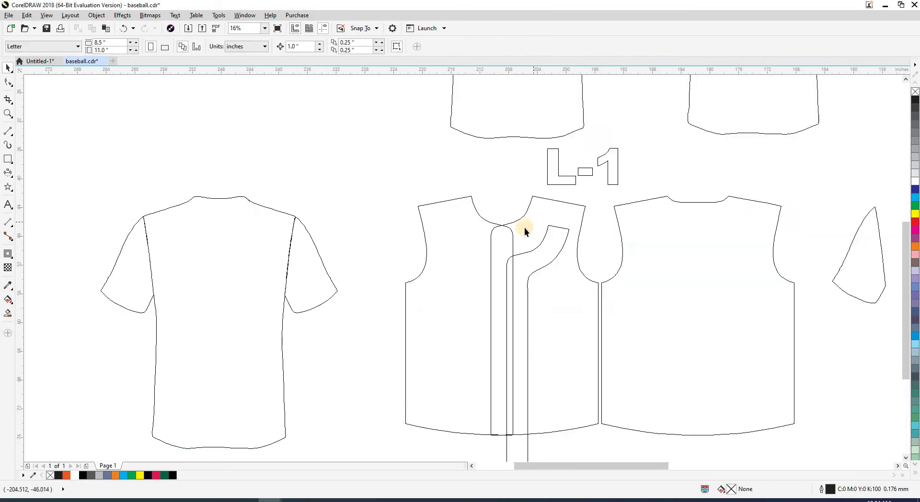
scroll(537, 206, up, 4)
click(580, 281)
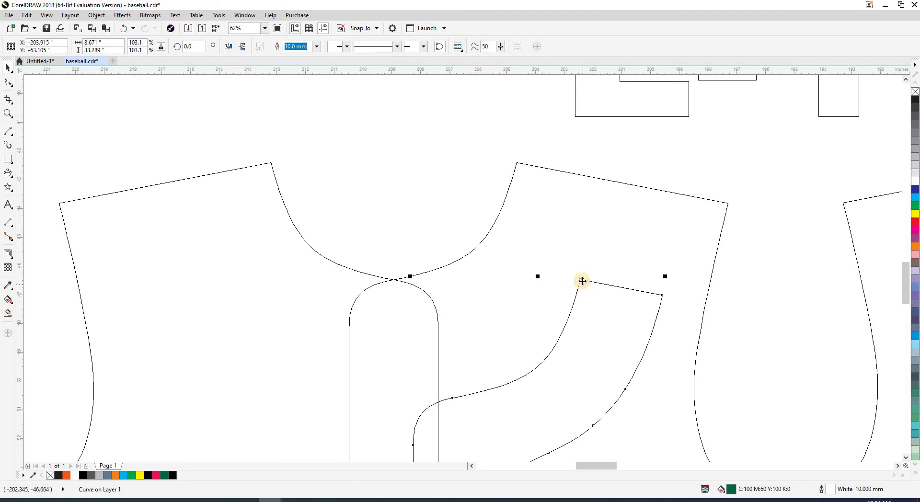
drag(564, 265, 518, 163)
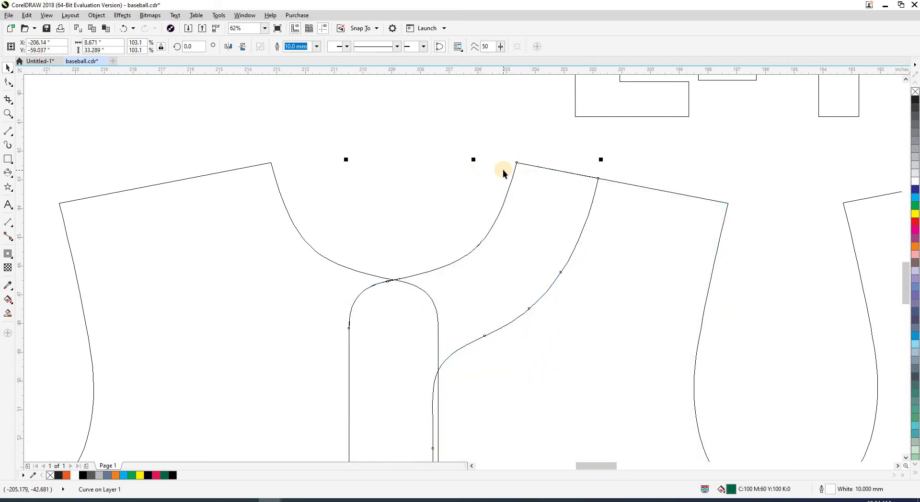
scroll(502, 169, down, 4)
key(shift+F9)
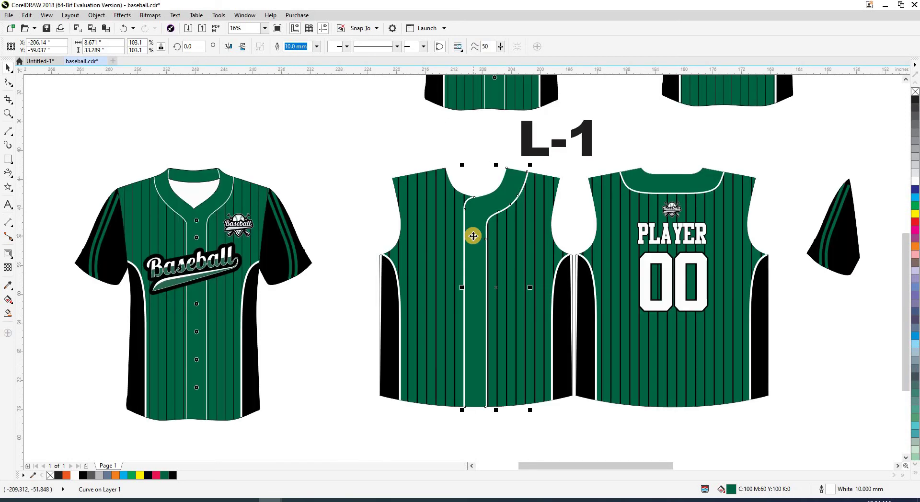
key(Escape)
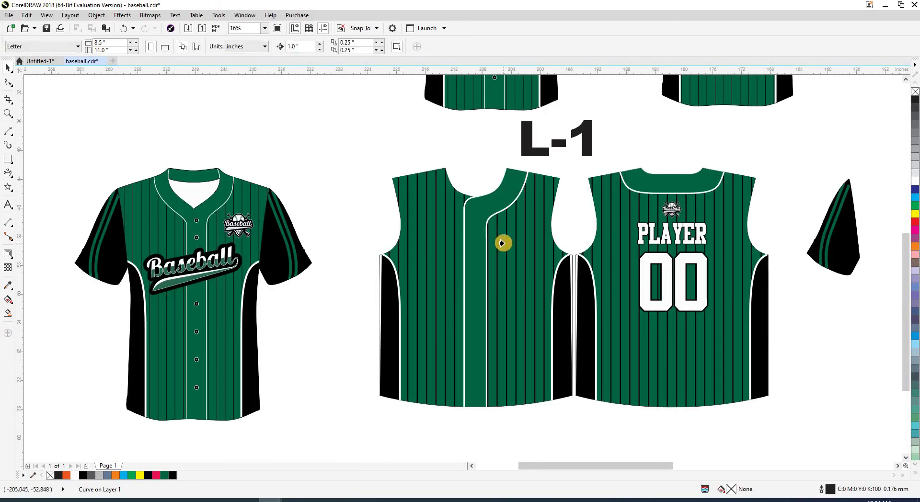
- Try moving the vest front panel, then undo the move
click(503, 244)
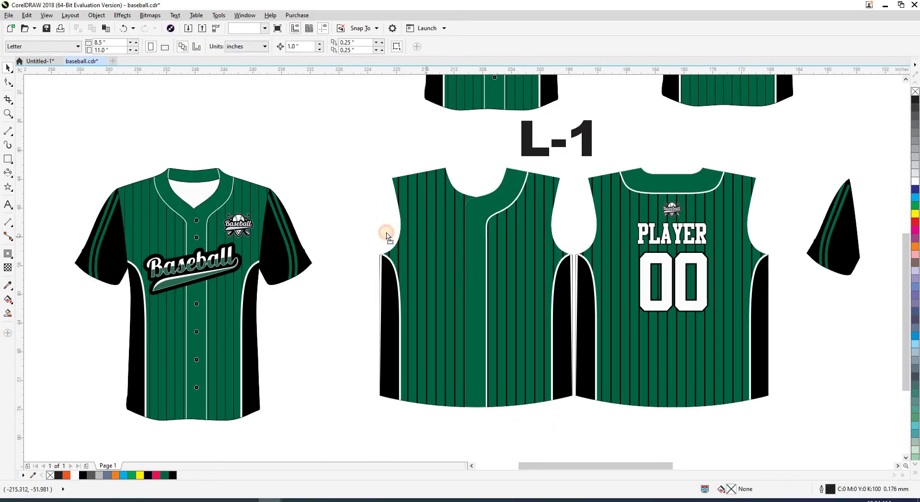
drag(459, 238, 406, 223)
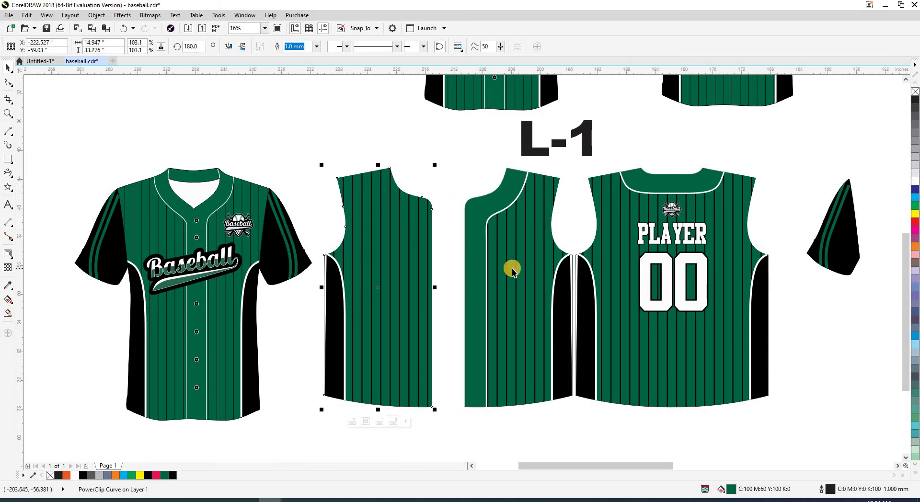
key(ctrl+z)
click(454, 154)
key(shift+F9)
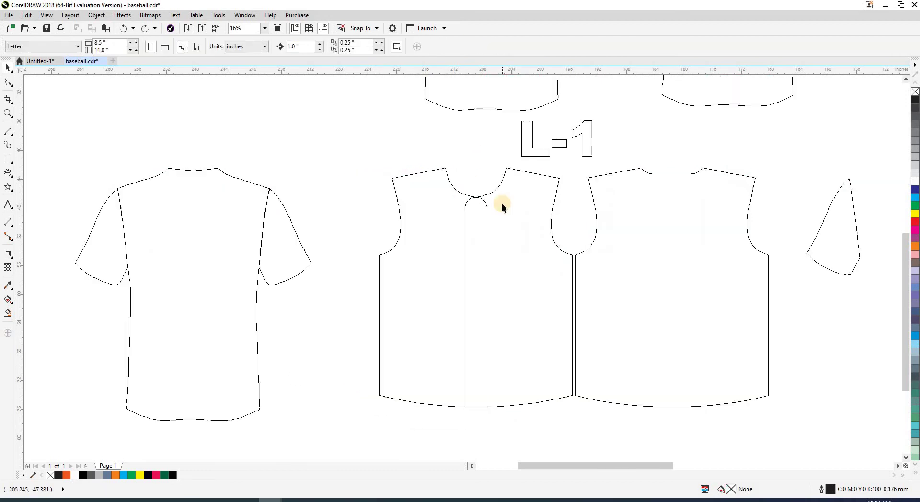
click(502, 203)
key(shift+F9)
- Mirror the white placket outline curve horizontally and snap it to the collar node
ctrl+click(502, 199)
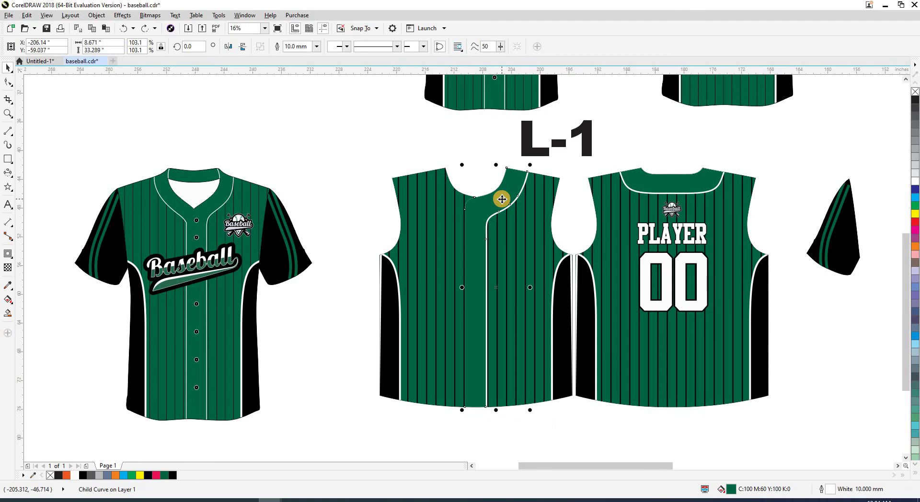
click(486, 176)
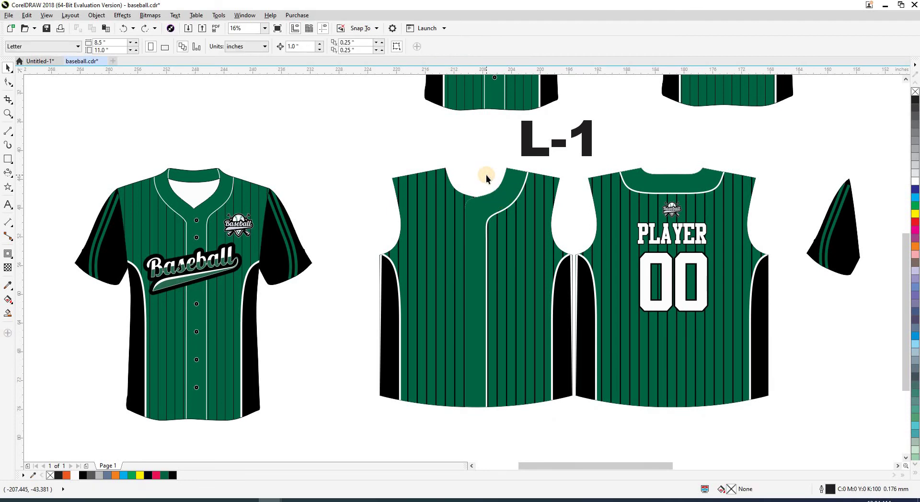
click(487, 177)
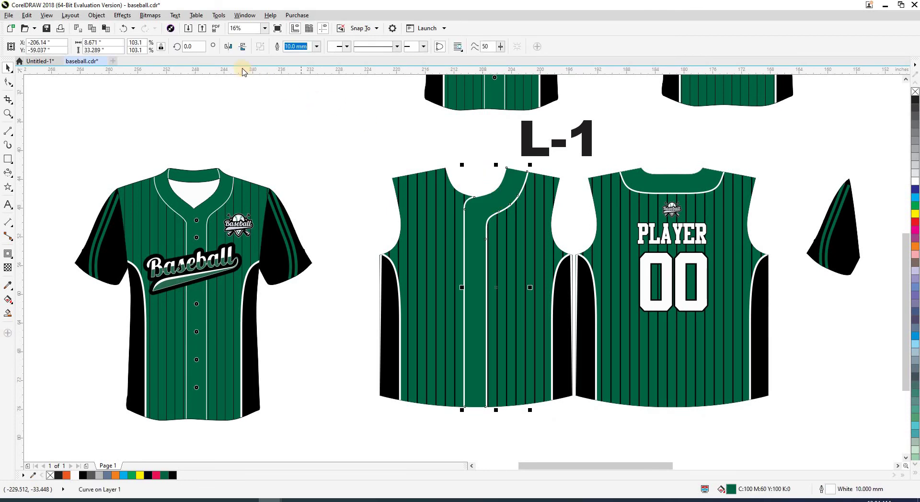
click(228, 46)
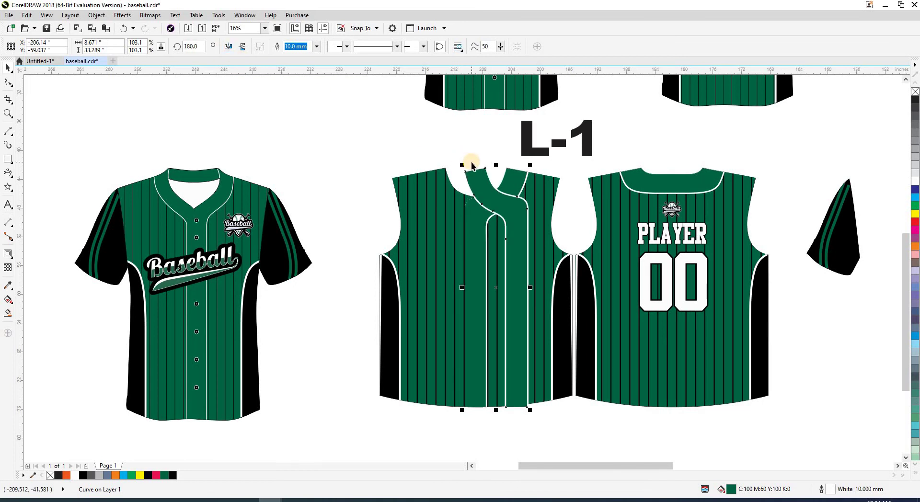
key(shift+F9)
scroll(475, 154, up, 3)
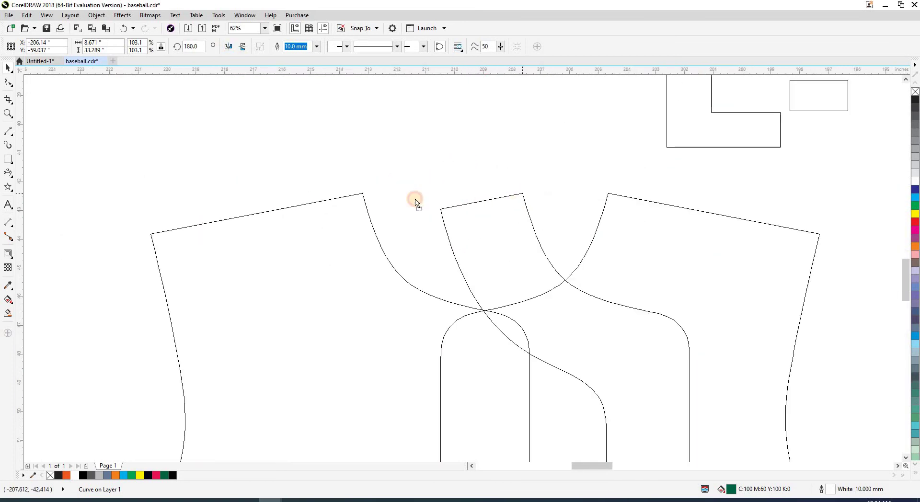
drag(416, 204, 364, 194)
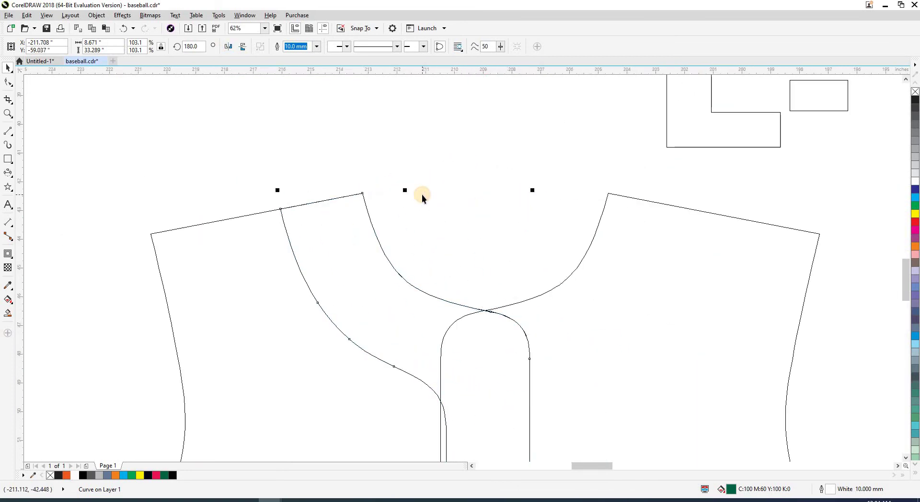
scroll(422, 194, down, 2)
click(413, 204)
- Move the front vest panel left and zoom in on the shirt and vest
key(shift+F9)
scroll(428, 185, down, 4)
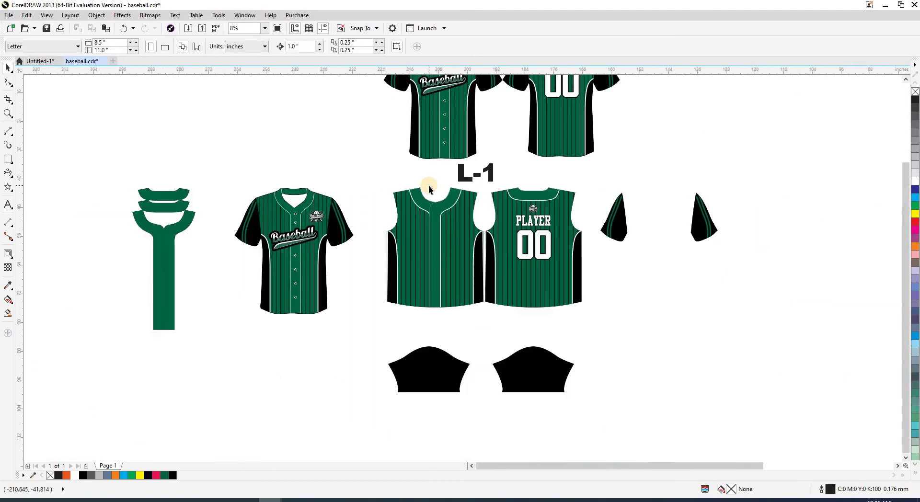
mouse_move(416, 226)
mouse_down()
mouse_move(389, 253)
mouse_move(423, 260)
mouse_up()
click(374, 170)
key(z)
click(510, 335)
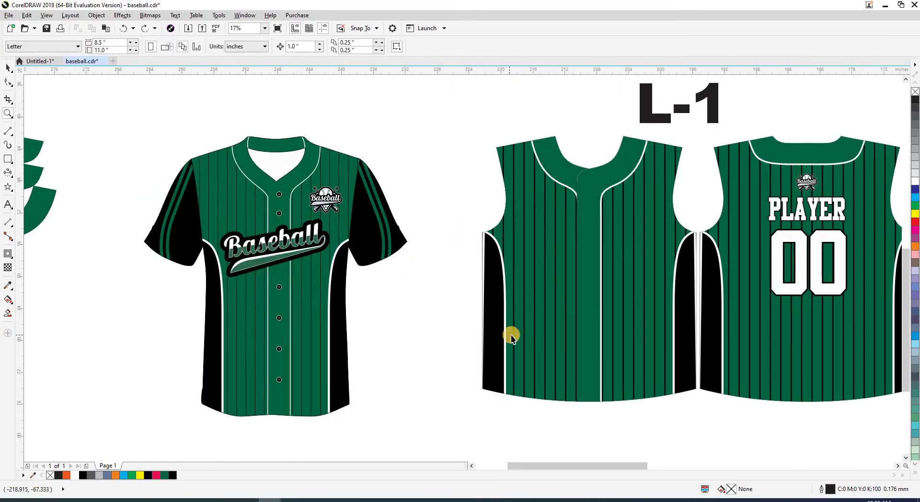
key(space)
- Select the Baseball script inside the shirt group
click(290, 260)
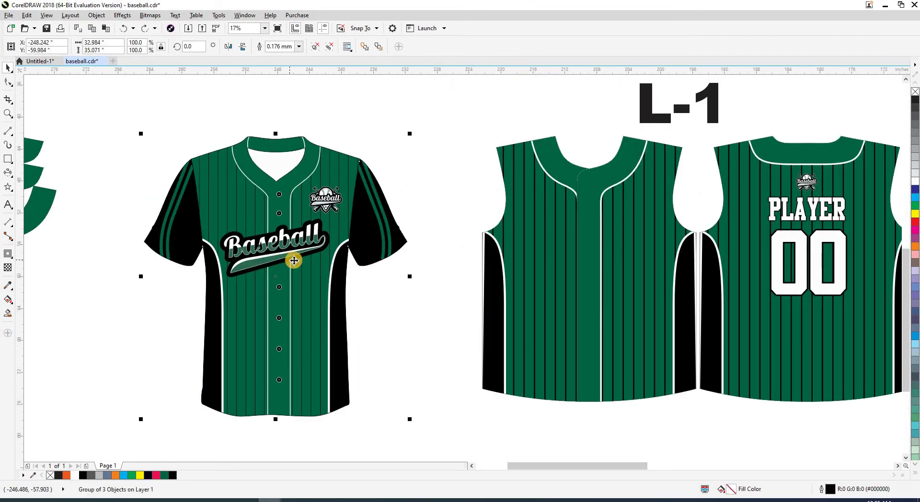
key(shift+F9)
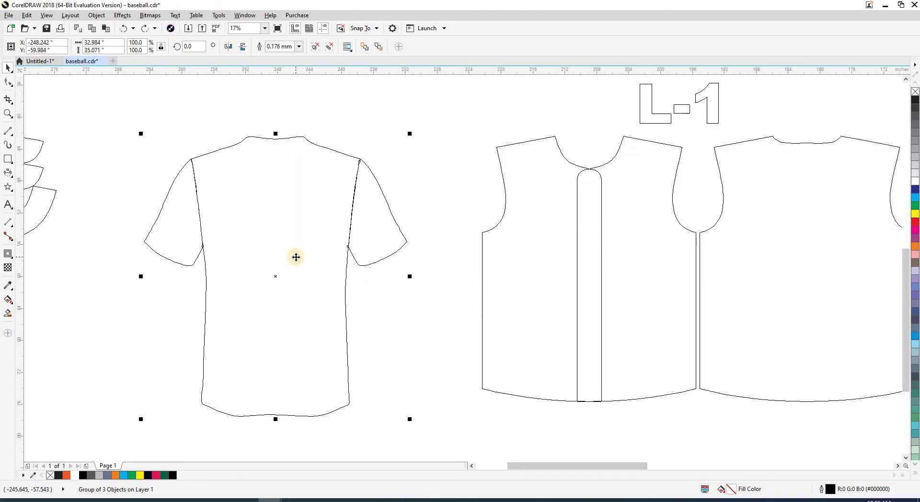
key(shift+F9)
click(296, 258)
click(397, 309)
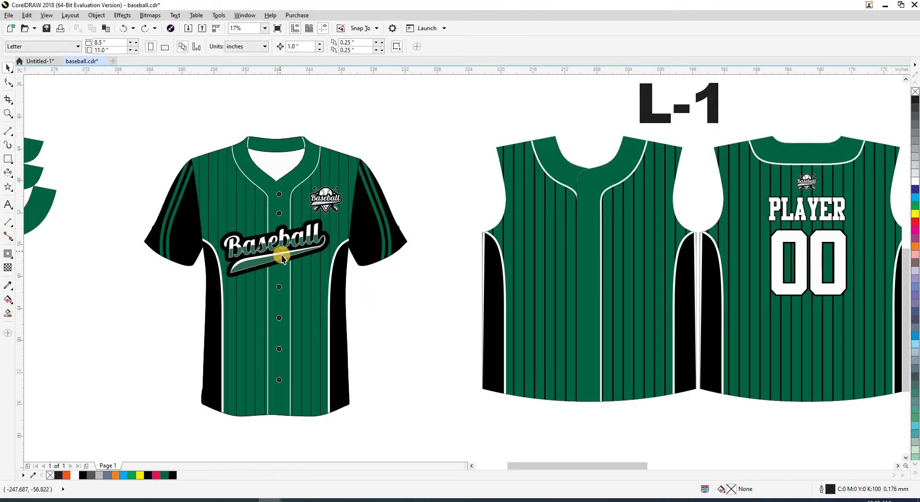
click(281, 256)
ctrl+click(277, 261)
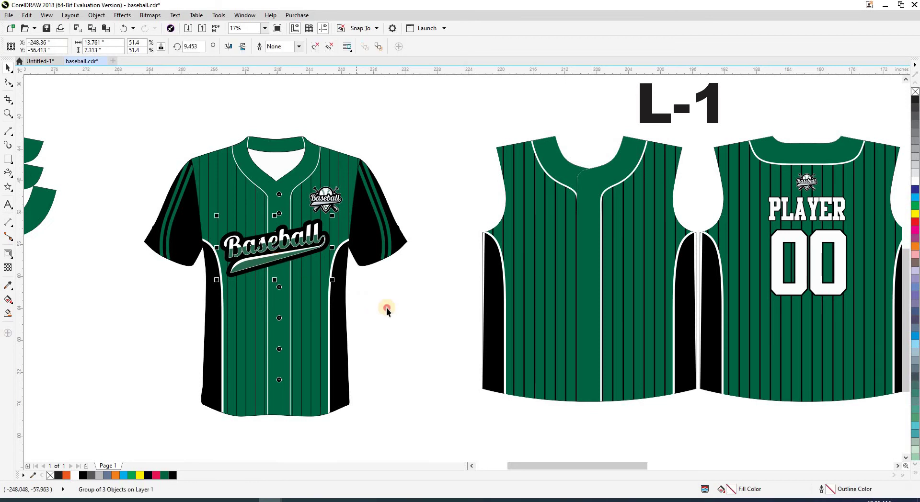
- Place the Baseball script on the vest chest, scaled to 60.1% and nudged left
drag(249, 232, 602, 253)
drag(472, 161, 635, 197)
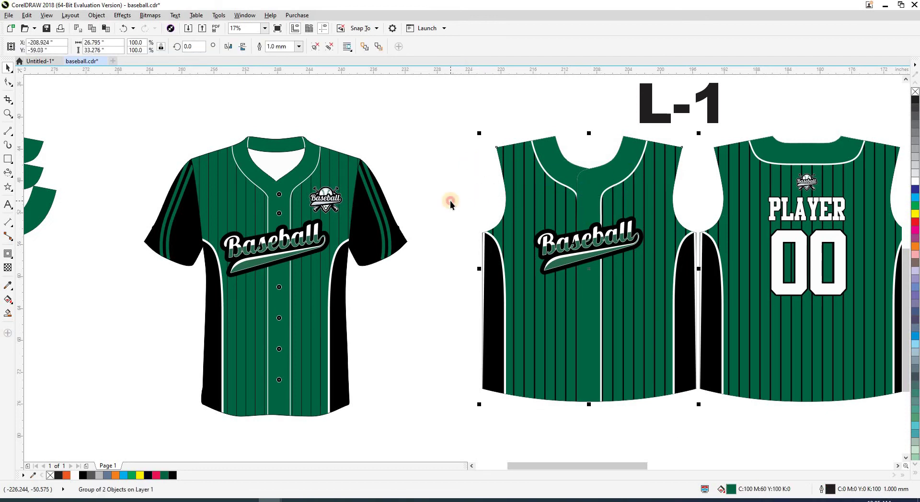
click(553, 254)
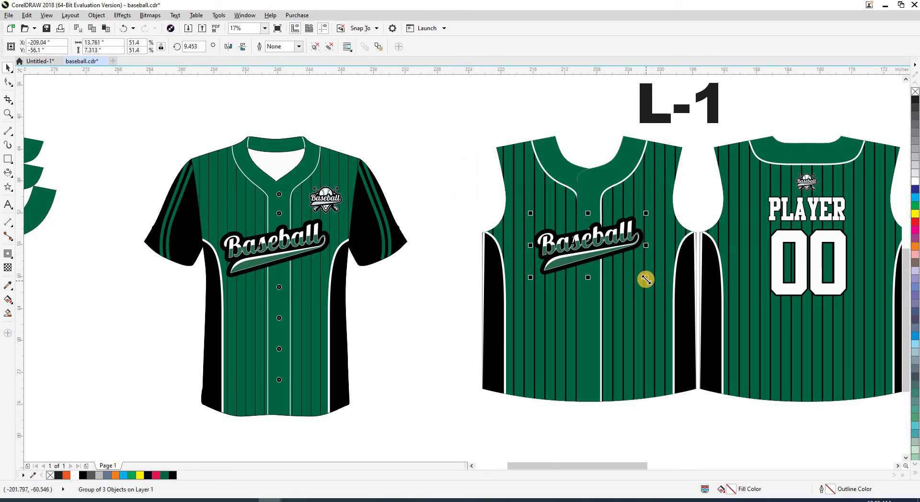
drag(646, 279, 656, 286)
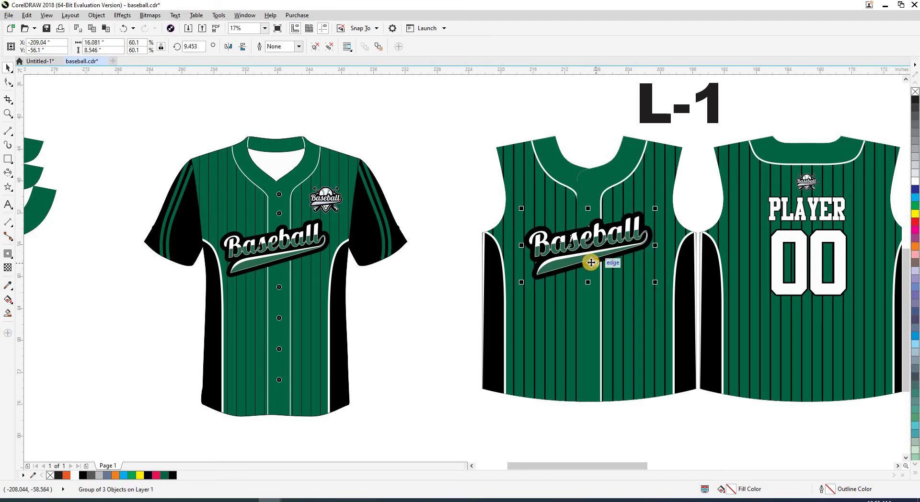
drag(592, 262, 590, 287)
scroll(588, 257, up, 3)
scroll(590, 288, down, 3)
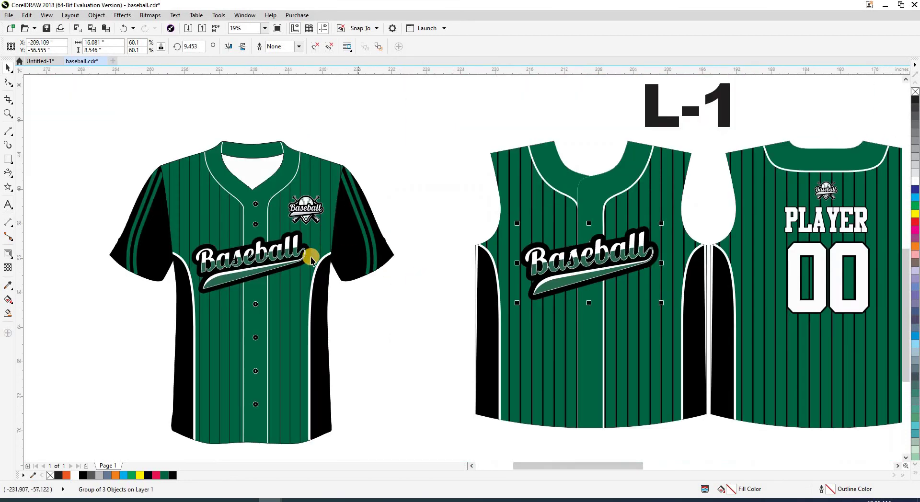
click(594, 265)
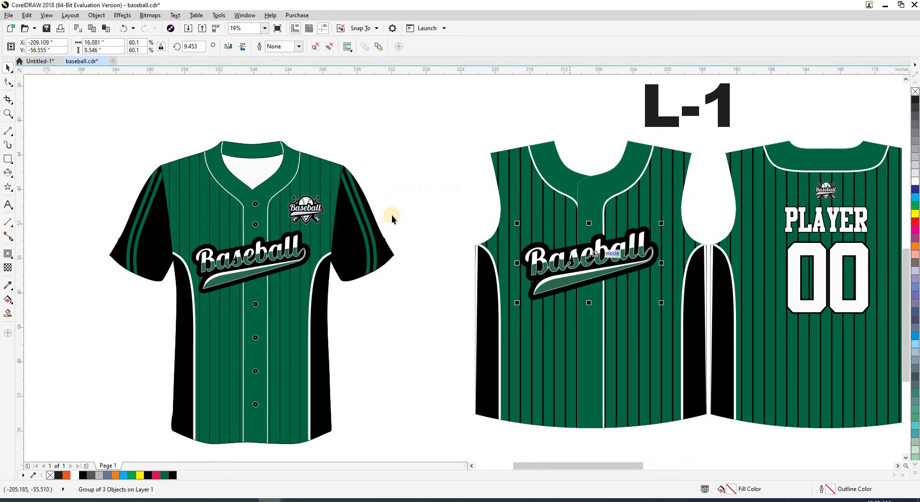
click(314, 211)
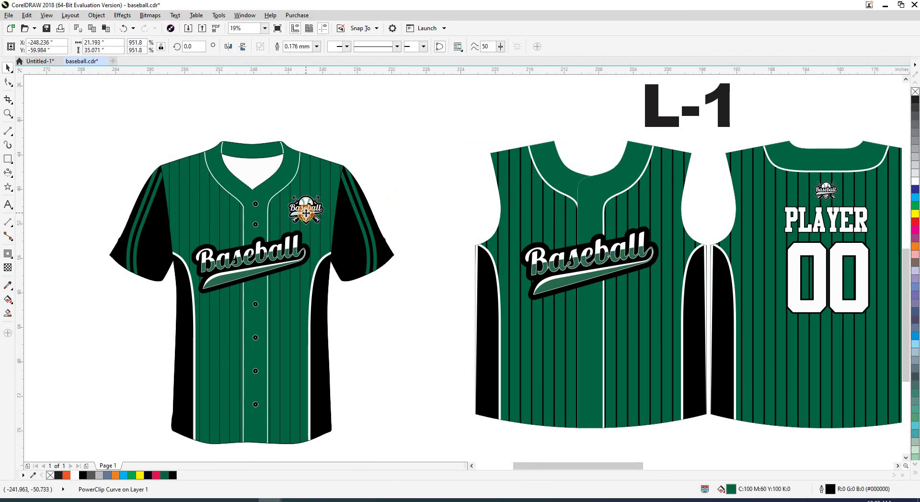
- Move the Baseball chest logo from the shirt onto the vest's upper chest
drag(306, 212, 642, 214)
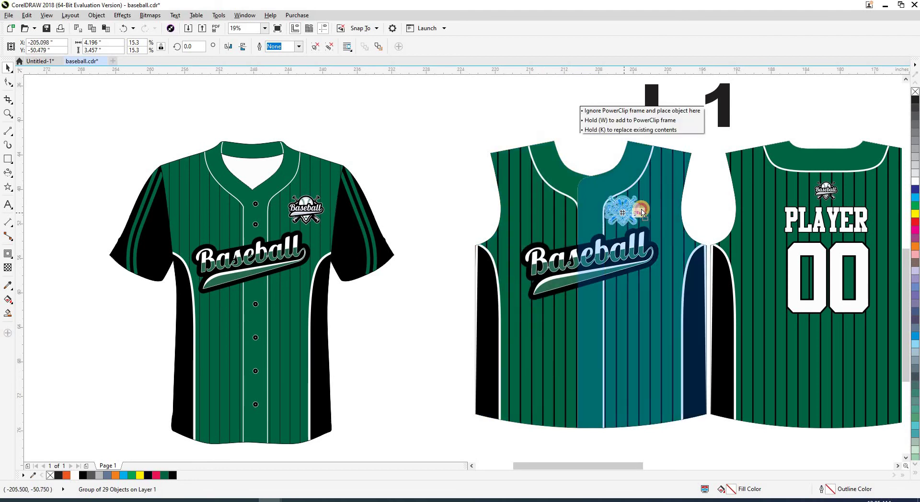
drag(642, 213, 662, 216)
scroll(681, 211, up, 4)
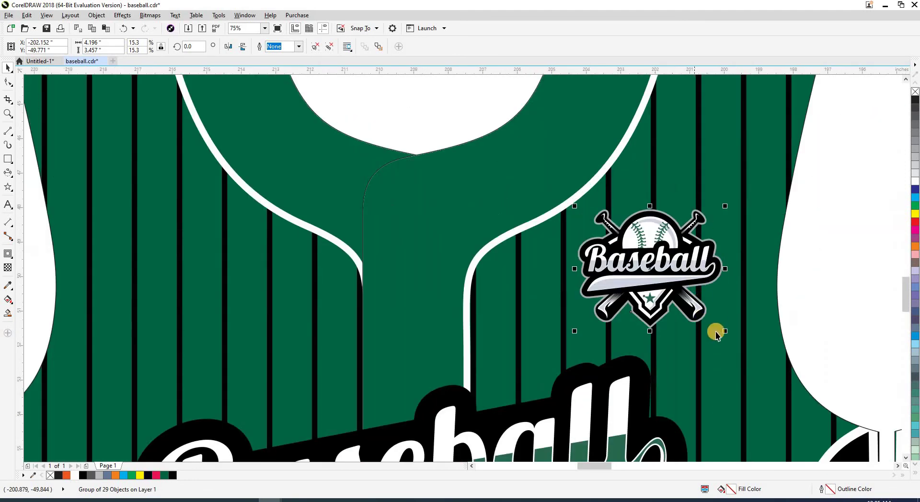
- Shrink the vest's chest logo to about 12.6% above the Baseball script
drag(724, 333, 716, 329)
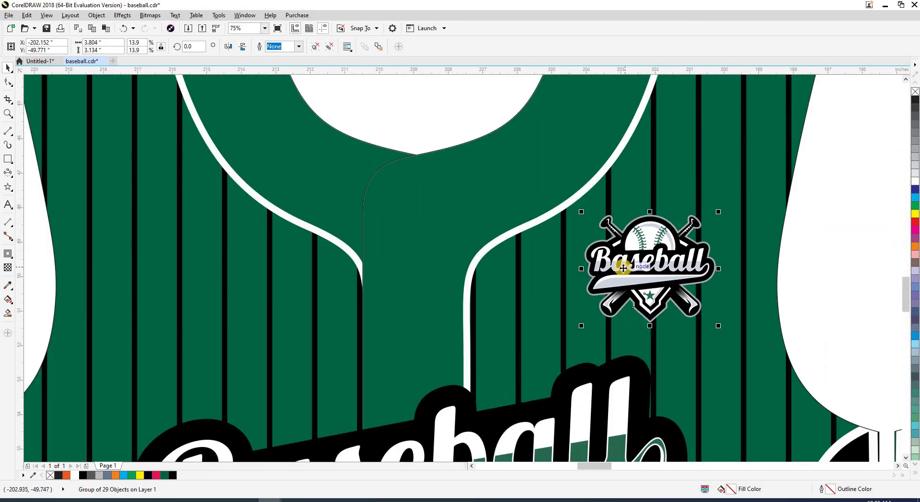
scroll(670, 274, down, 4)
click(670, 274)
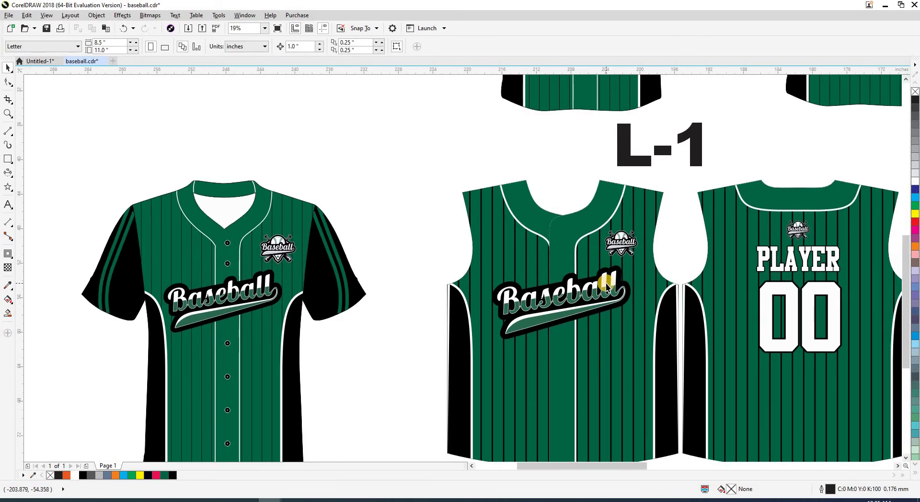
scroll(622, 248, up, 2)
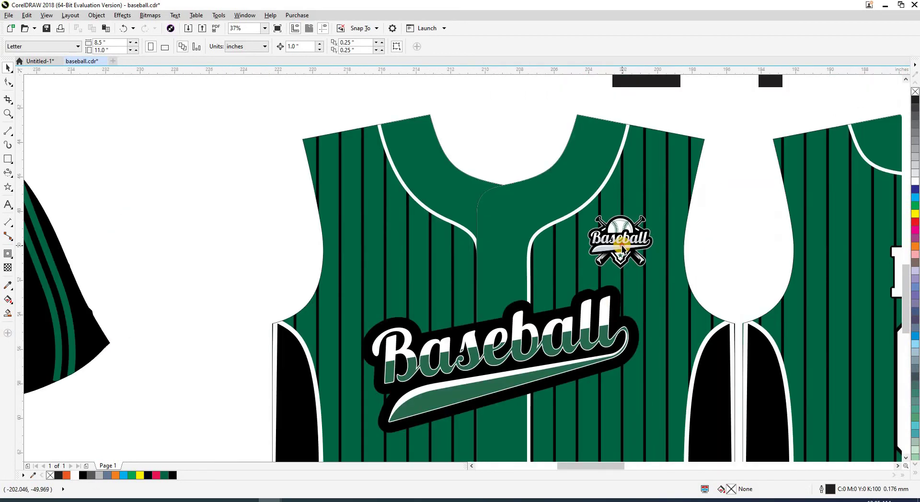
click(624, 240)
drag(656, 211, 650, 217)
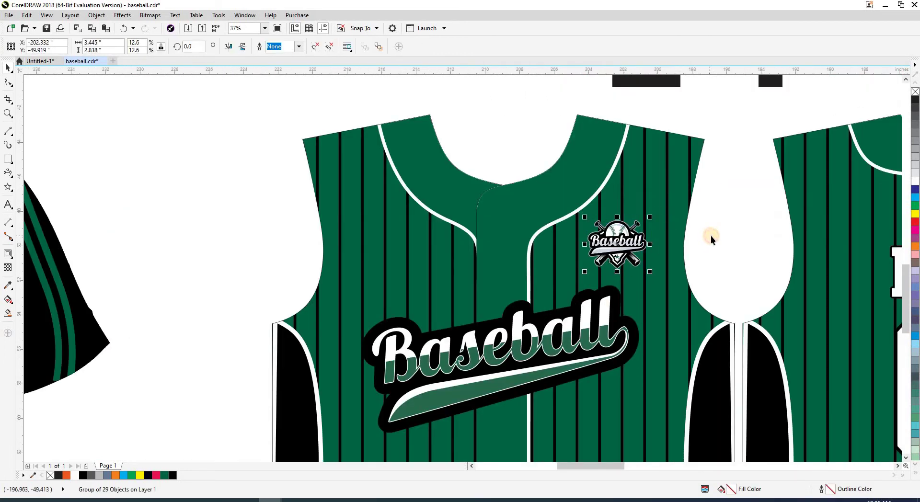
key(Escape)
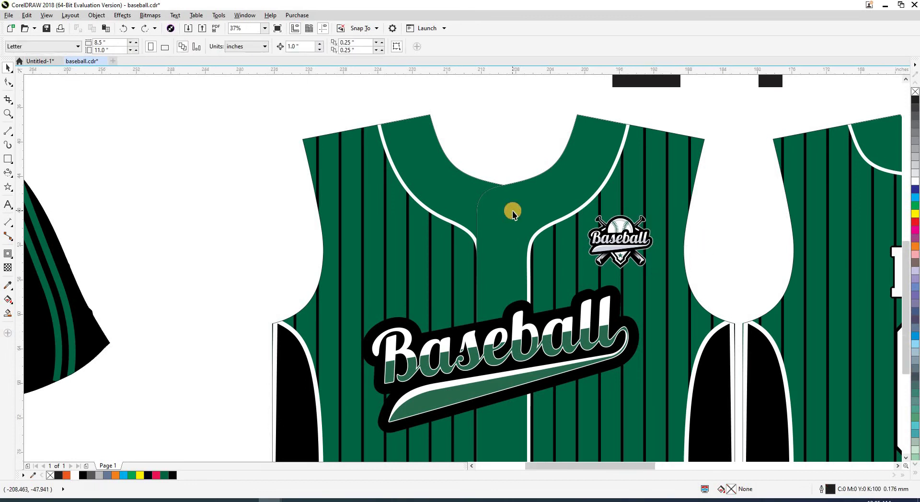
scroll(514, 211, down, 2)
scroll(514, 211, down, 2)
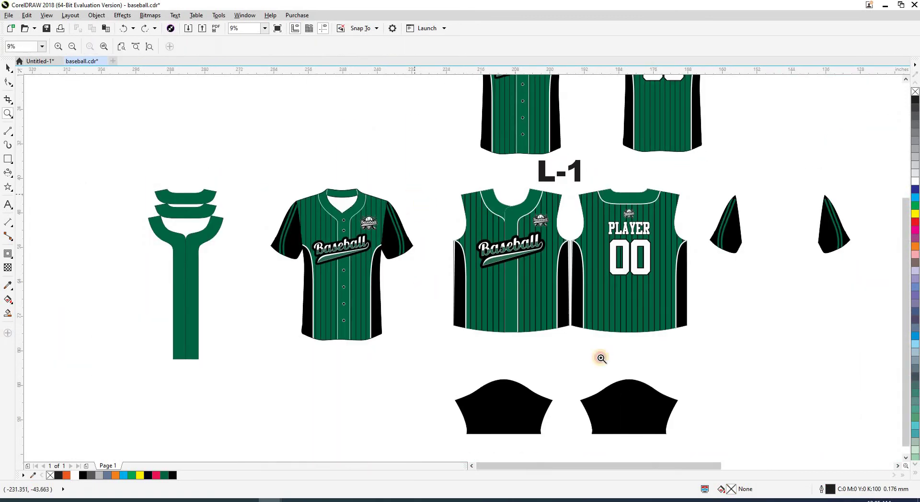
scroll(595, 344, up, 3)
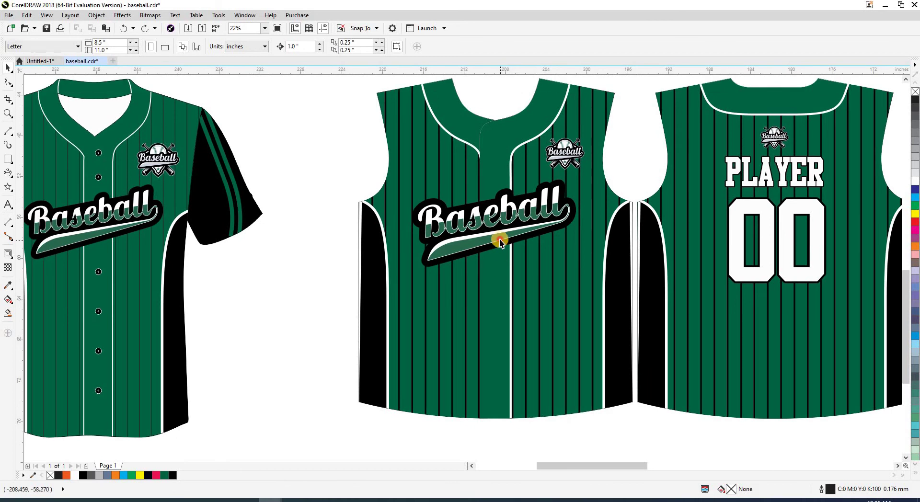
click(499, 239)
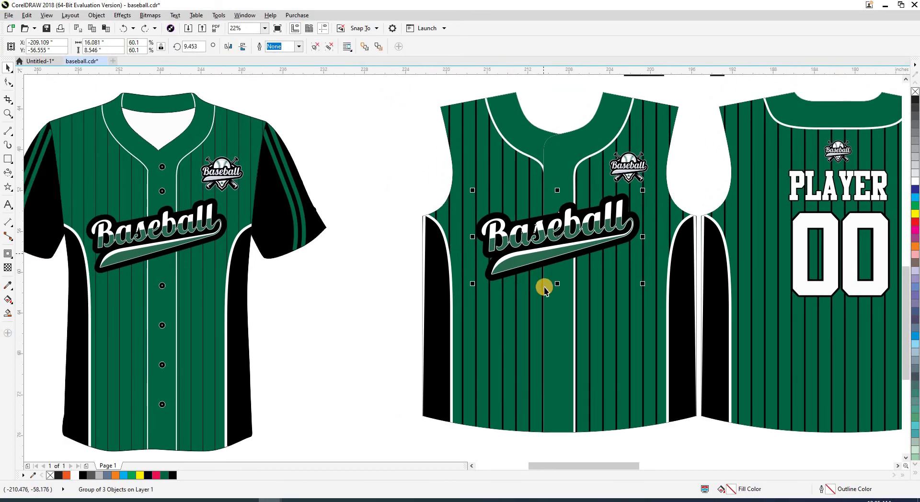
scroll(545, 291, down, 2)
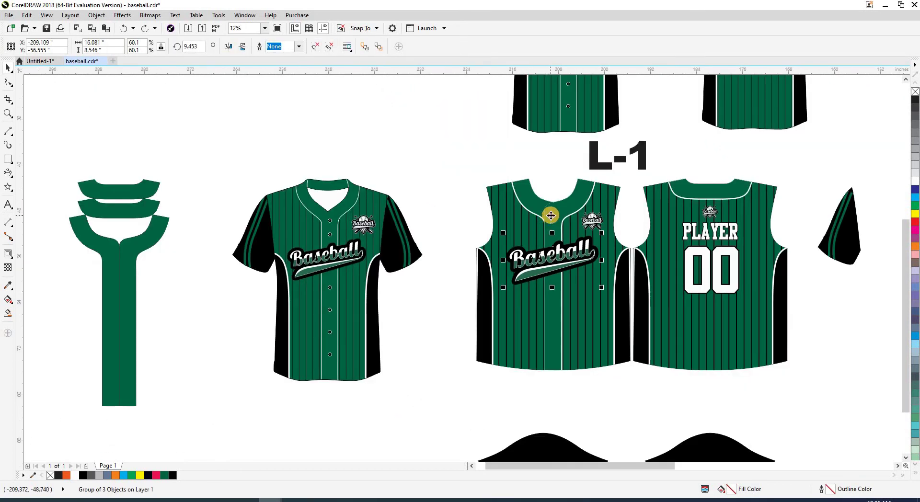
click(551, 216)
key(shift+F9)
scroll(552, 216, up, 4)
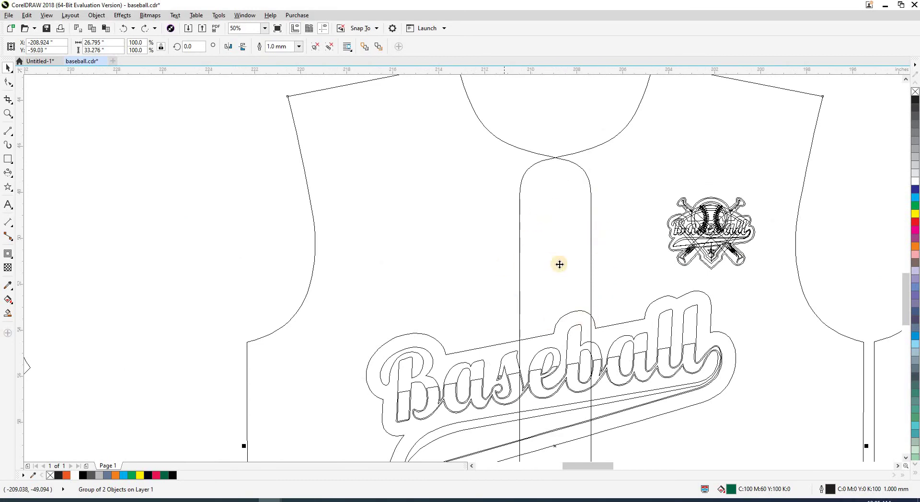
scroll(562, 261, down, 2)
click(552, 197)
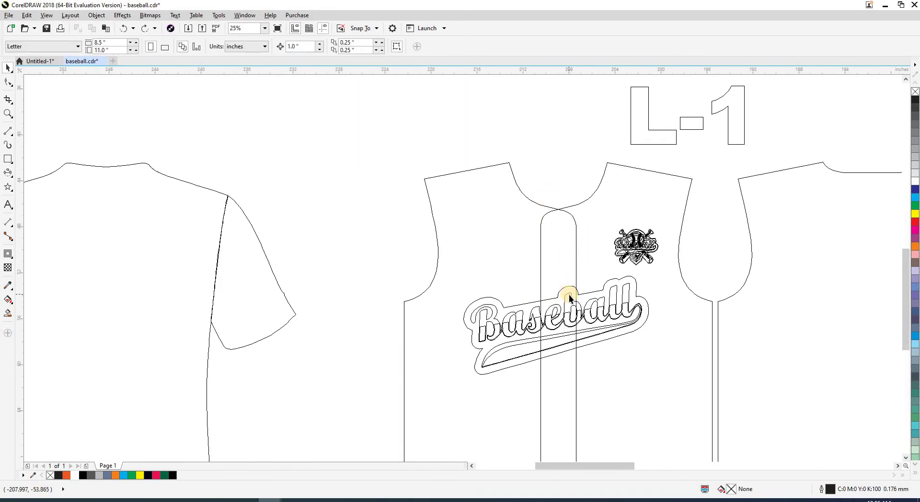
key(shift+F9)
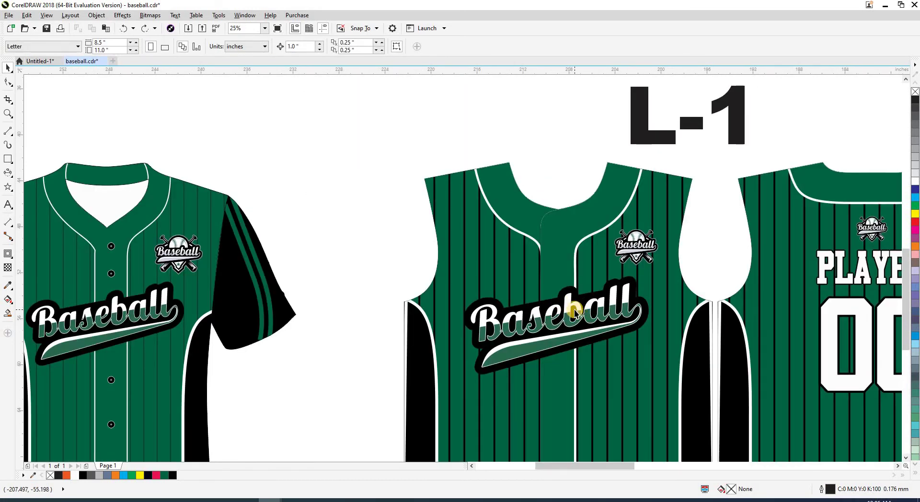
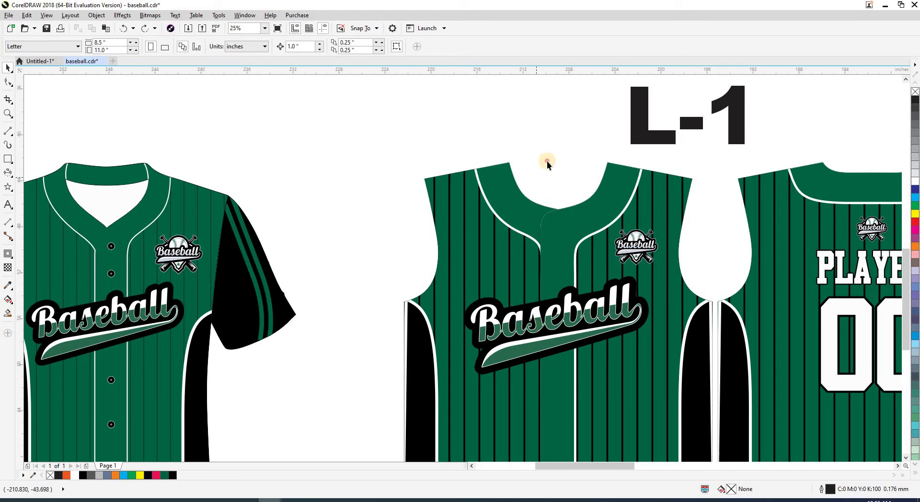
- Ungroup the front jersey panel group in wireframe view, keeping the Baseball logo group intact
scroll(574, 205, down, 2)
click(576, 231)
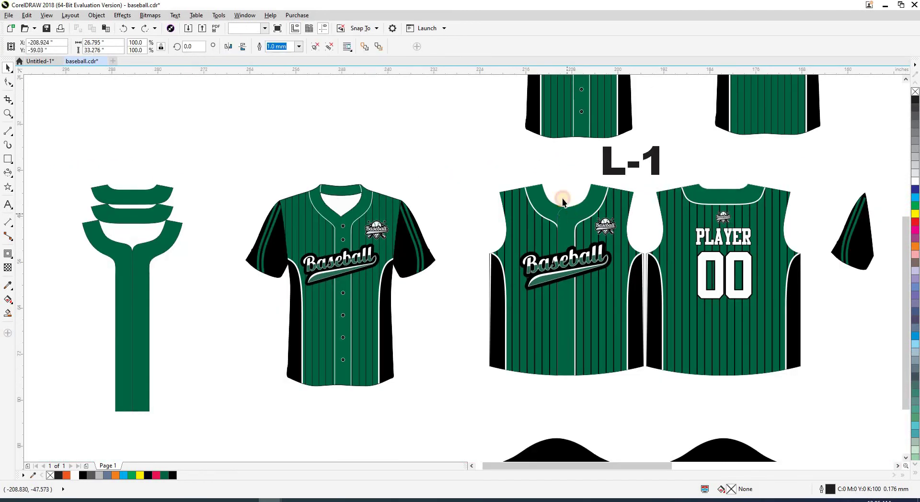
key(shift+F9)
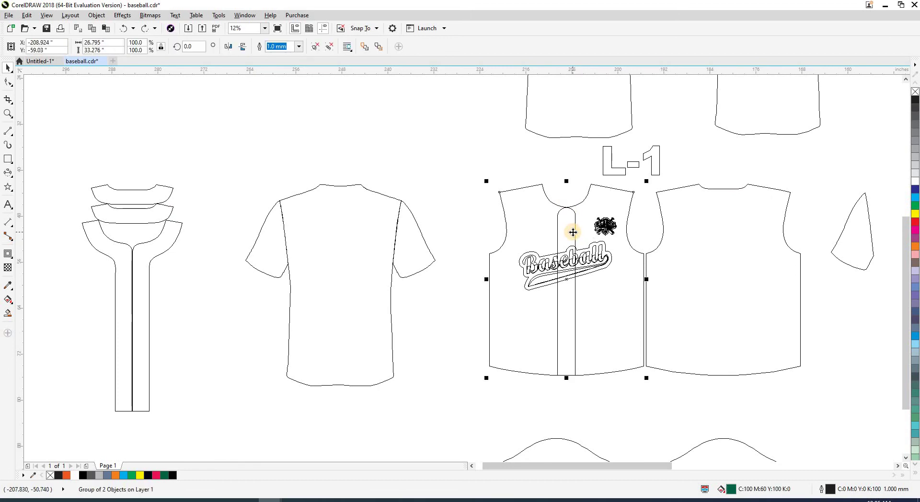
key(ctrl+u)
click(577, 278)
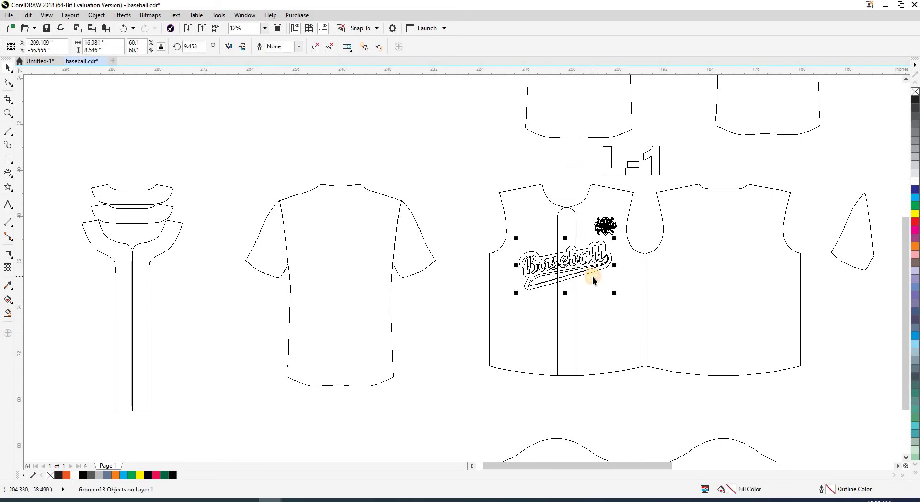
key(shift+F9)
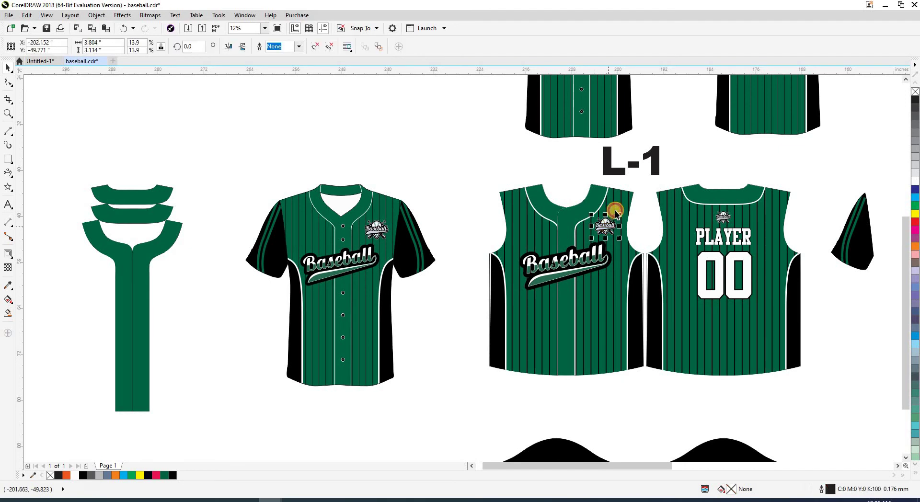
- Inspect the separated left and right front halves and the Baseball logo group in wireframe
click(566, 183)
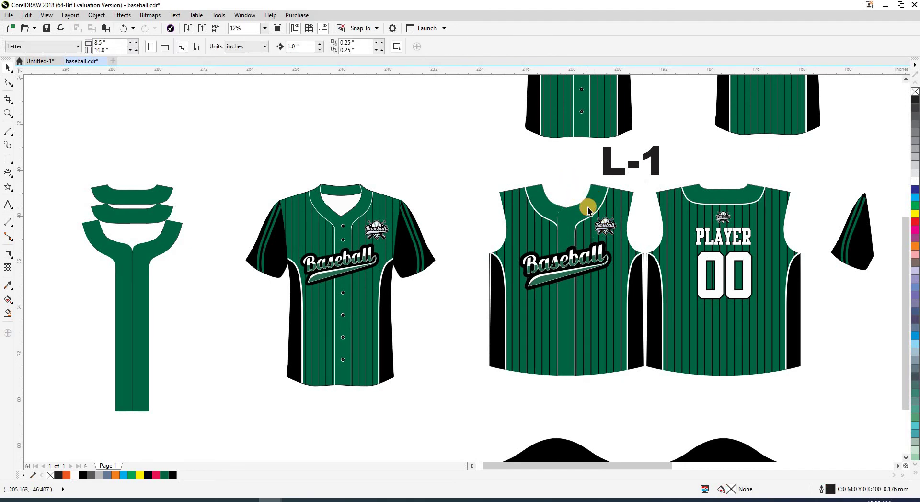
key(shift+F9)
click(585, 259)
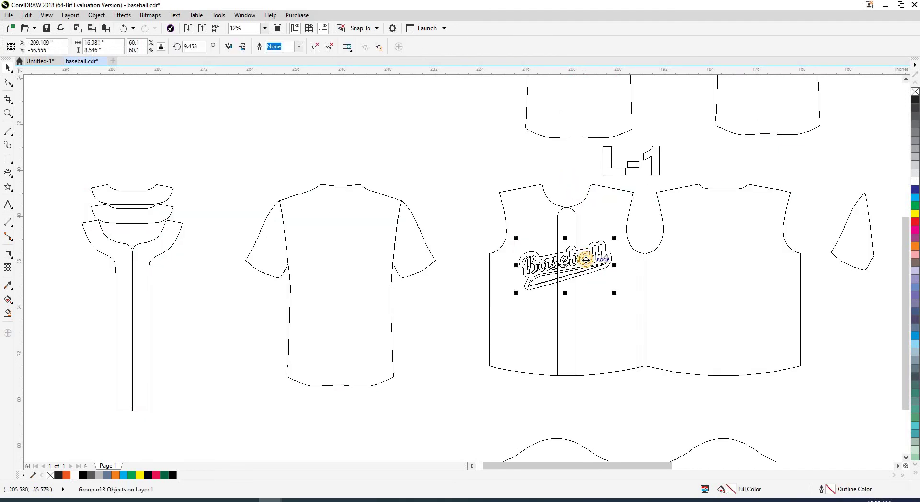
click(597, 221)
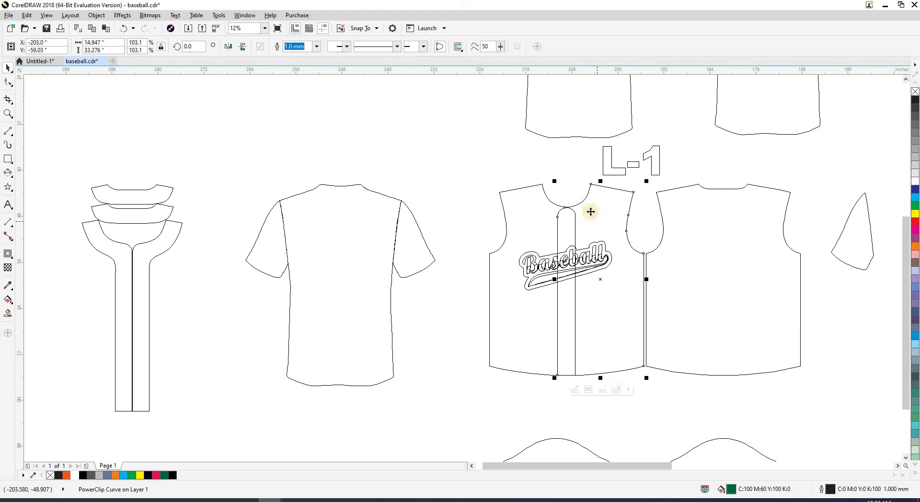
click(550, 207)
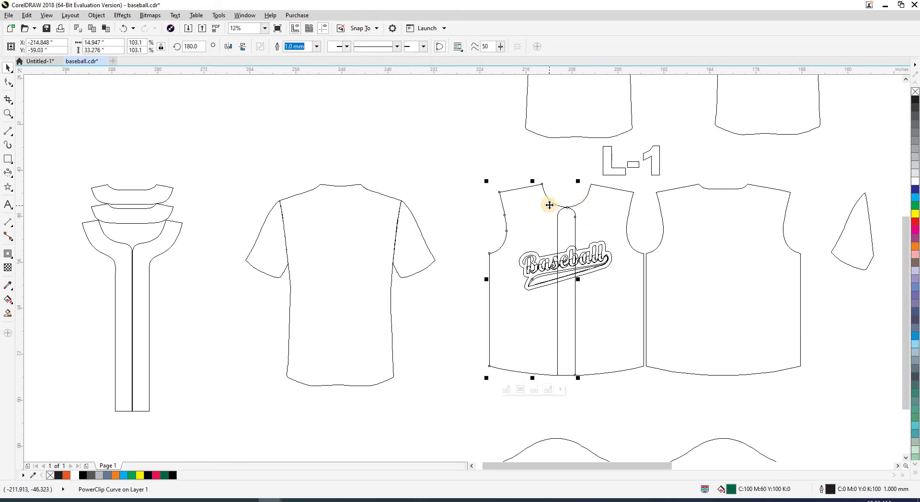
click(598, 257)
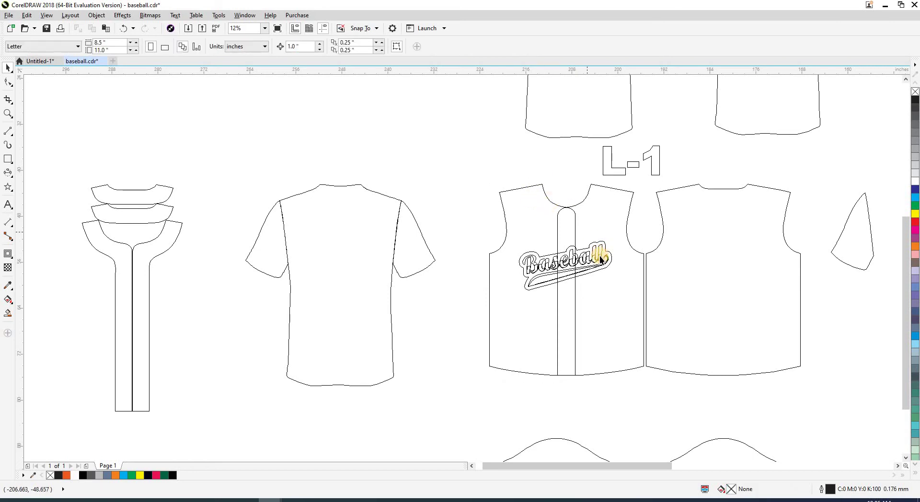
key(shift+F9)
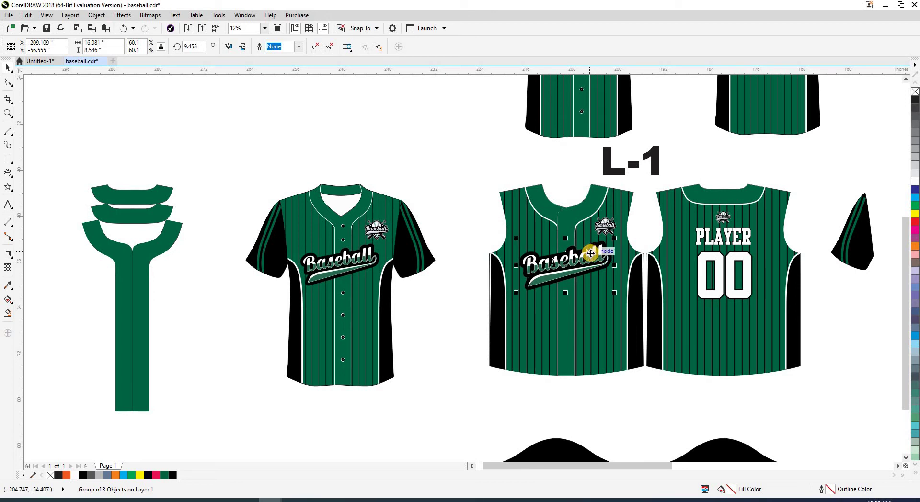
- Duplicate the Baseball logo, then delete the copy so only the original remains
drag(591, 253, 525, 221)
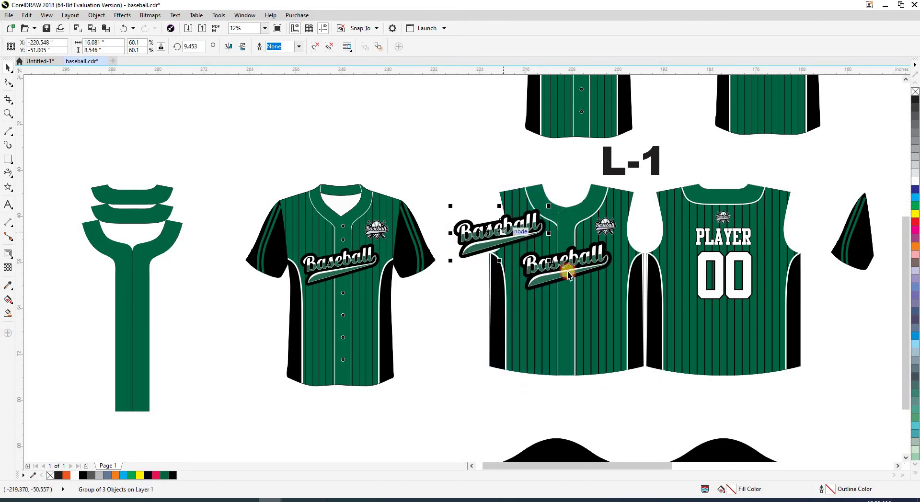
key(Delete)
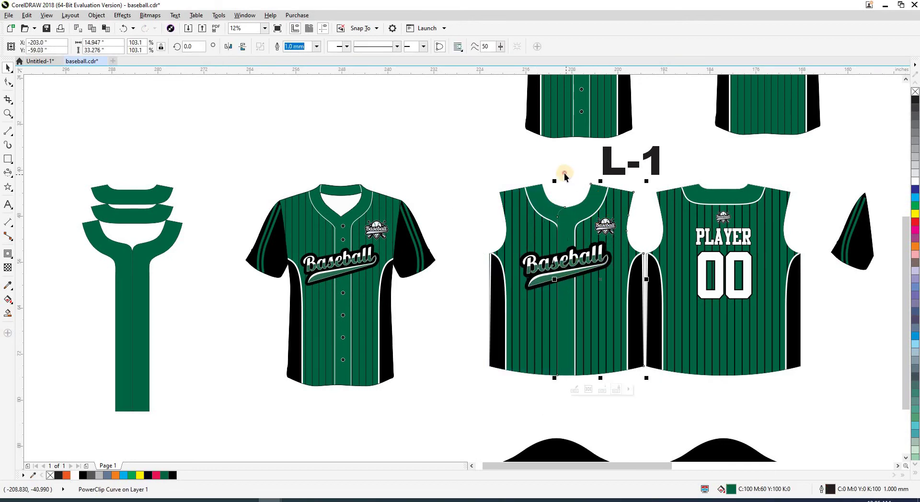
click(547, 261)
click(529, 230)
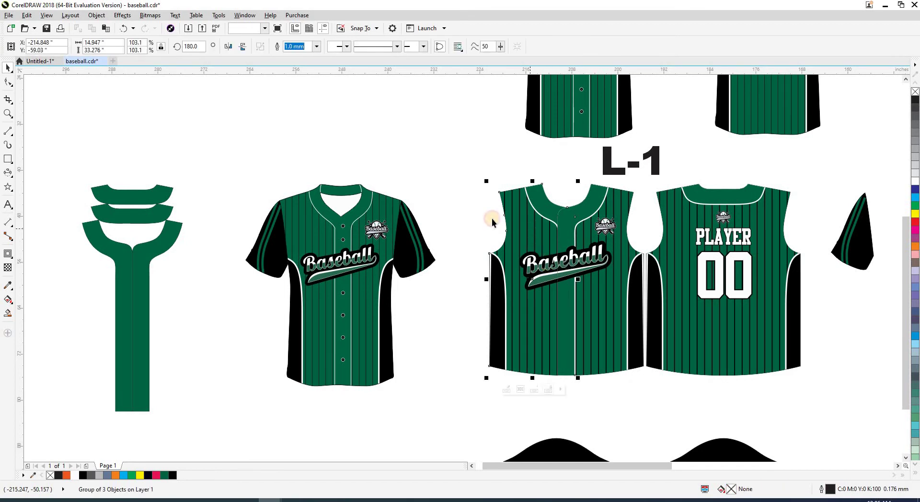
click(484, 215)
- Drag the left front jersey panel right until it overlaps the right front panel
key(shift+F9)
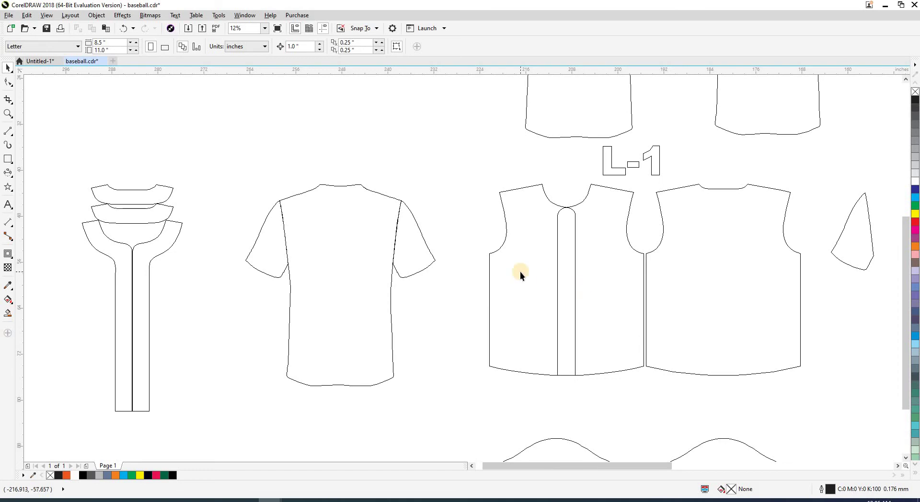
key(shift+F9)
mouse_move(542, 275)
mouse_down()
mouse_move(510, 276)
mouse_move(574, 272)
mouse_up()
scroll(551, 269, up, 2)
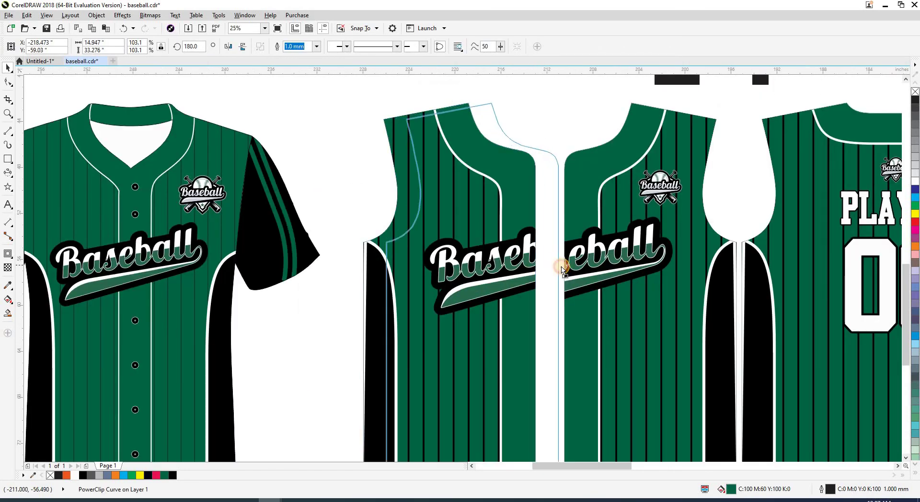
scroll(527, 285, down, 2)
click(457, 229)
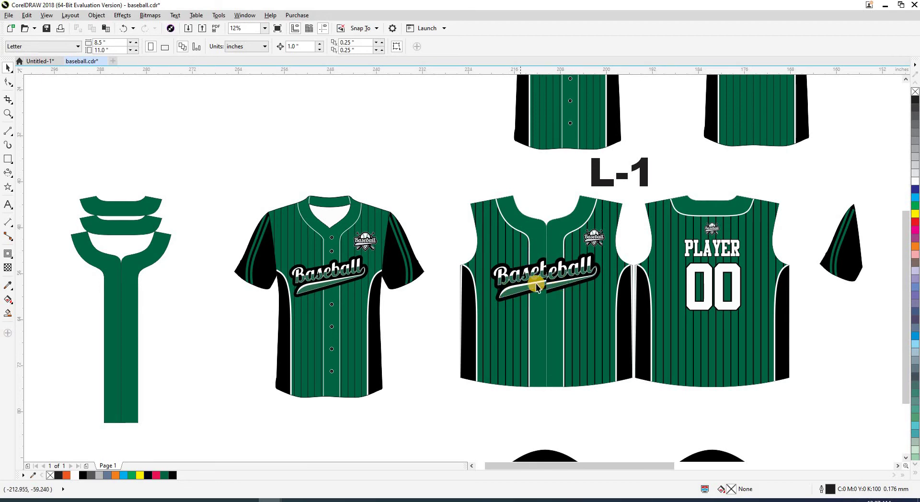
- Nudge the left front panel slightly to line up its Baseball lettering
click(535, 245)
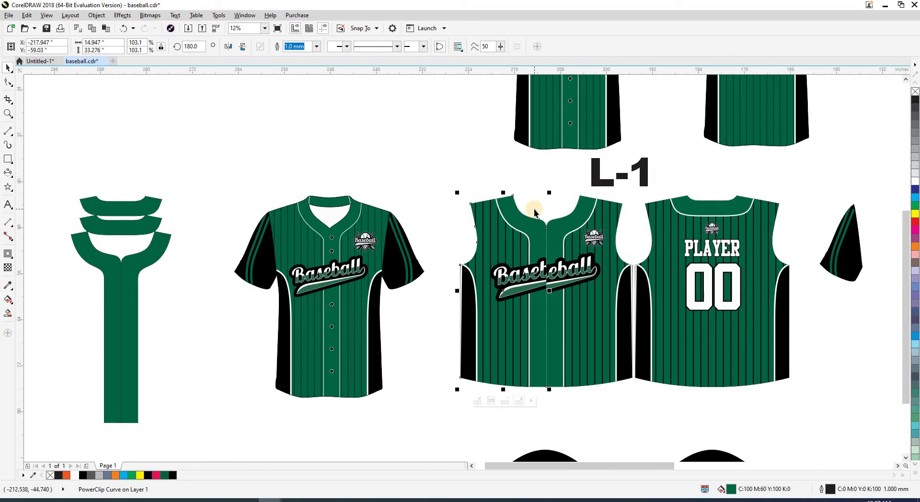
drag(535, 209, 535, 210)
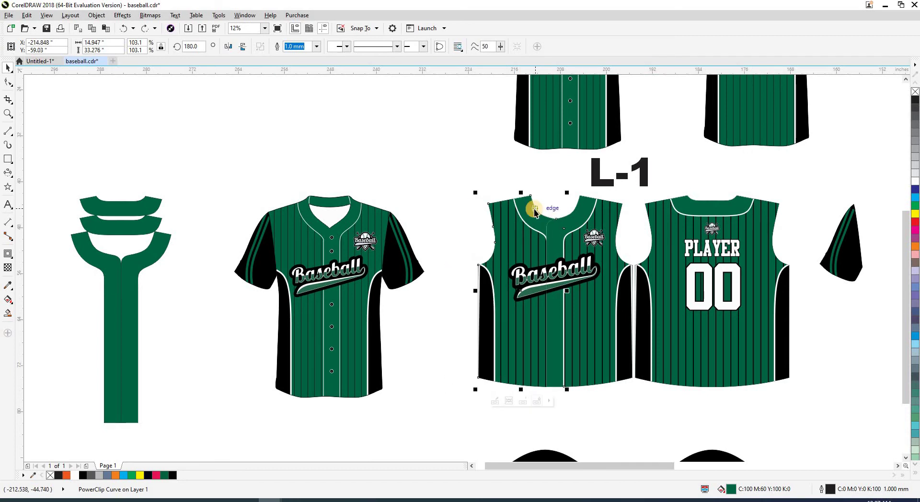
key(Escape)
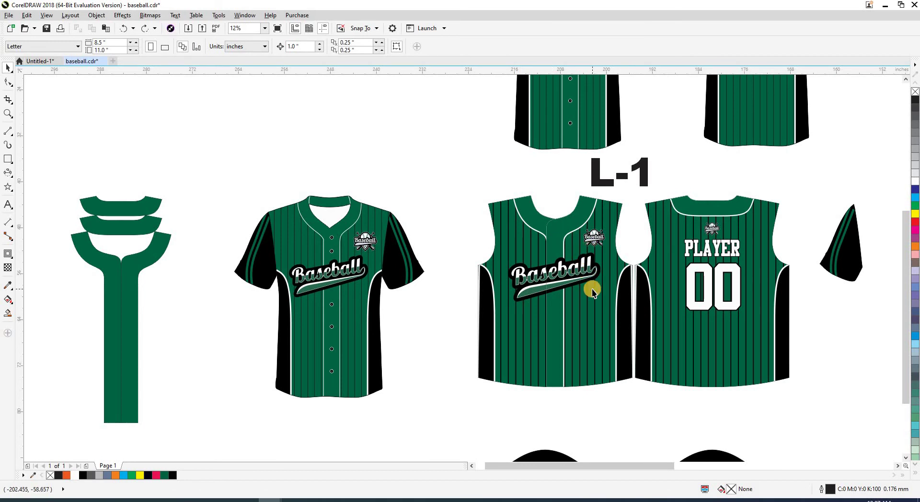
scroll(592, 290, up, 2)
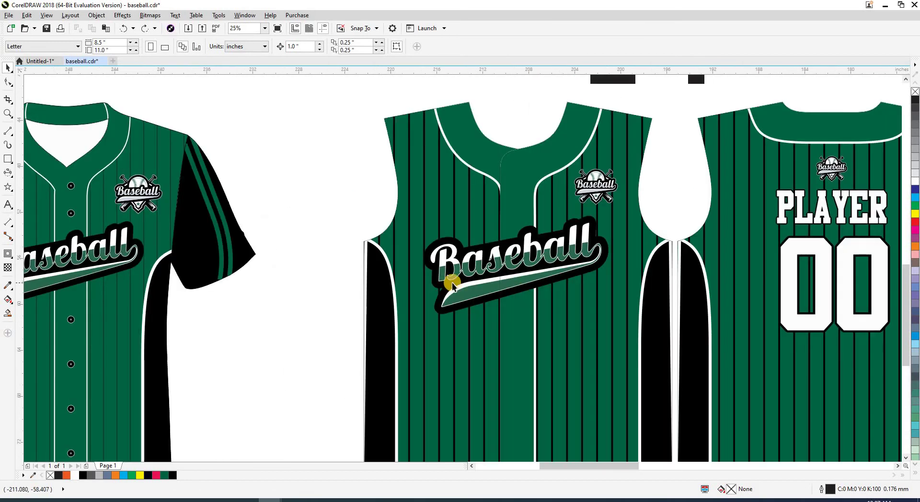
- Drag the left front panel back left toward the right panel's edge
click(486, 296)
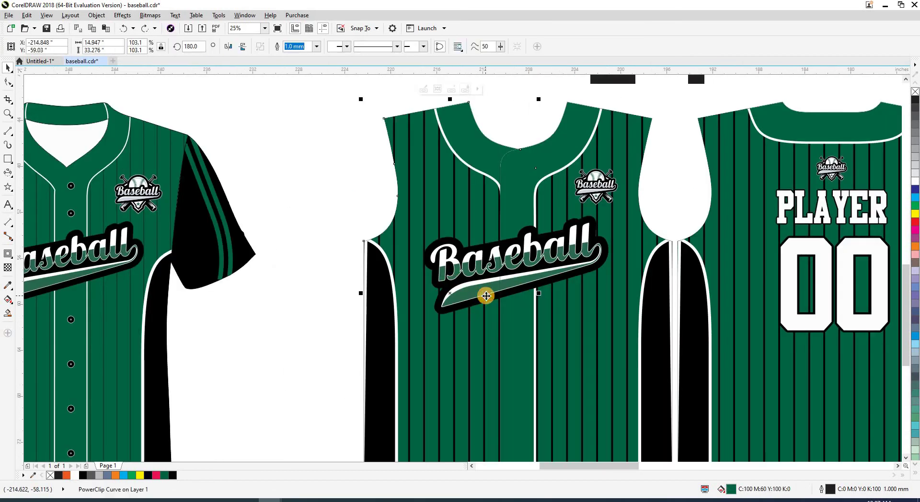
drag(487, 296, 441, 292)
scroll(456, 288, down, 2)
key(Escape)
scroll(484, 312, up, 3)
scroll(464, 290, down, 3)
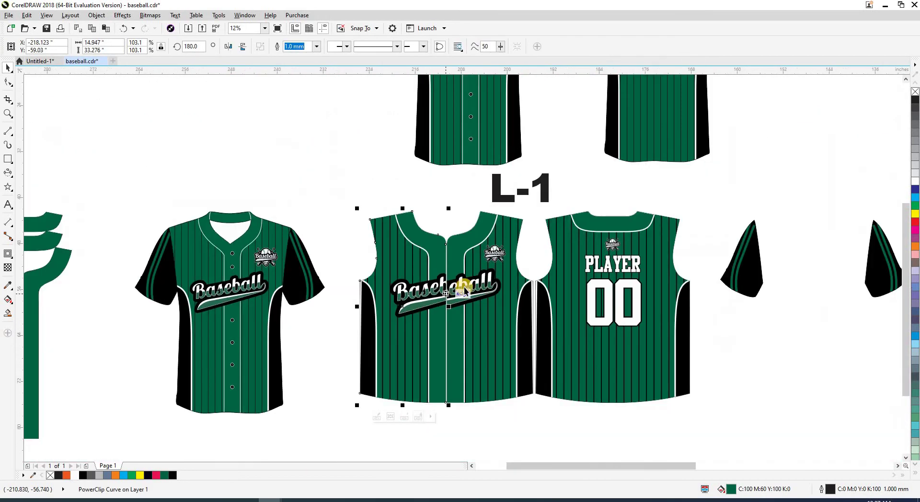
click(716, 384)
scroll(361, 280, down, 2)
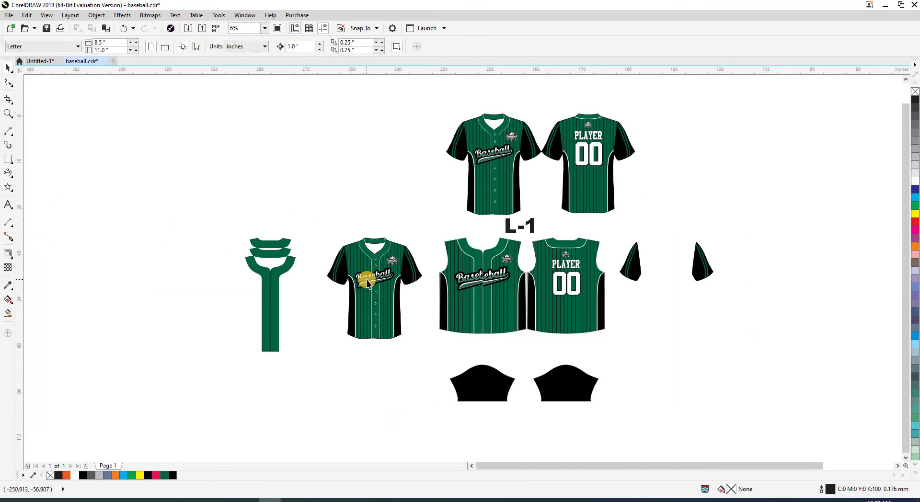
scroll(368, 283, up, 2)
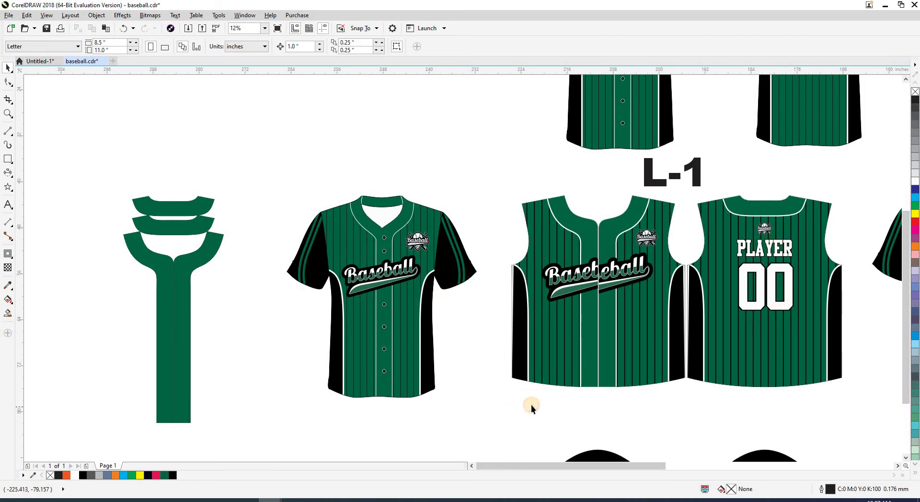
scroll(525, 388, right, 1)
scroll(506, 315, down, 2)
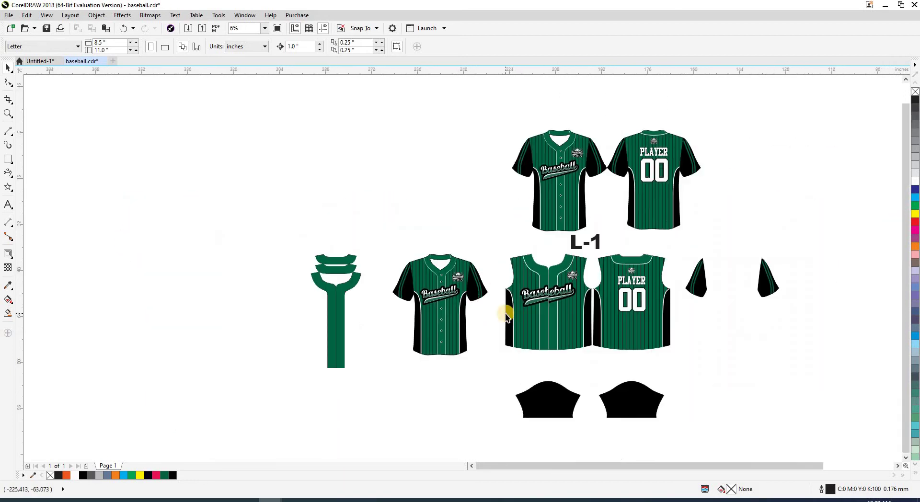
scroll(522, 334, right, 3)
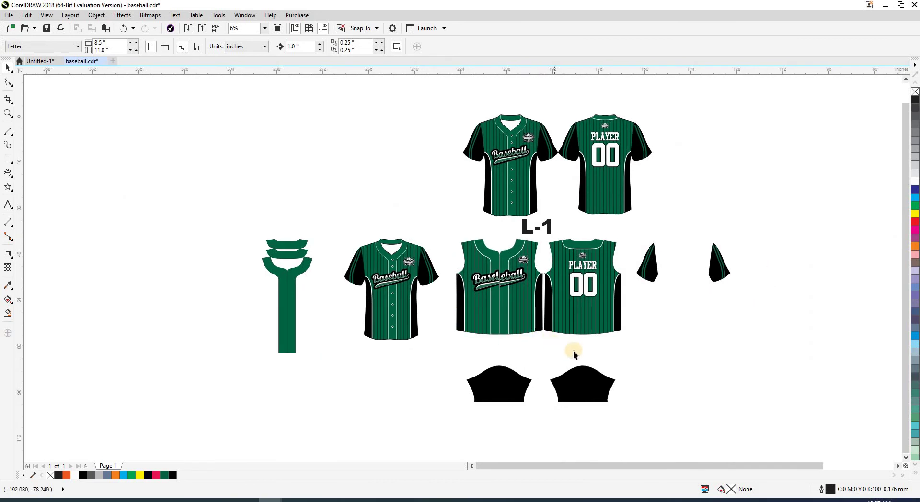
scroll(648, 263, up, 4)
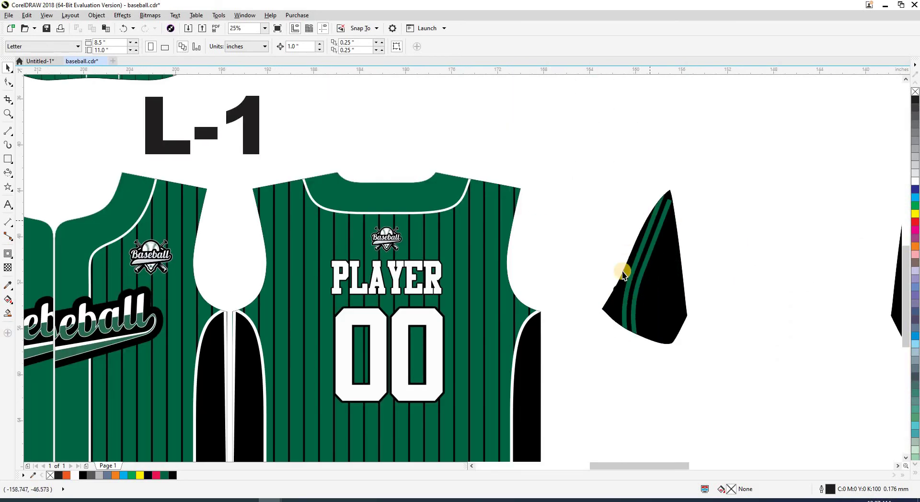
scroll(623, 267, down, 2)
scroll(595, 211, up, 2)
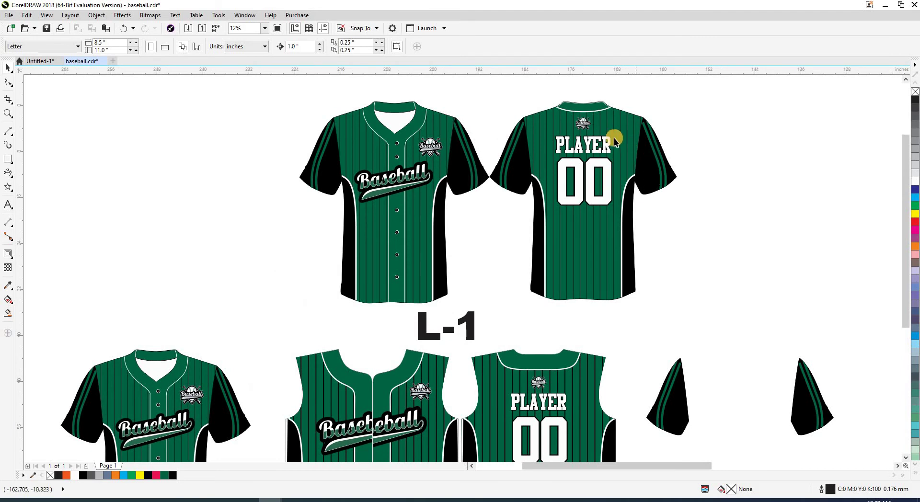
scroll(364, 144, down, 2)
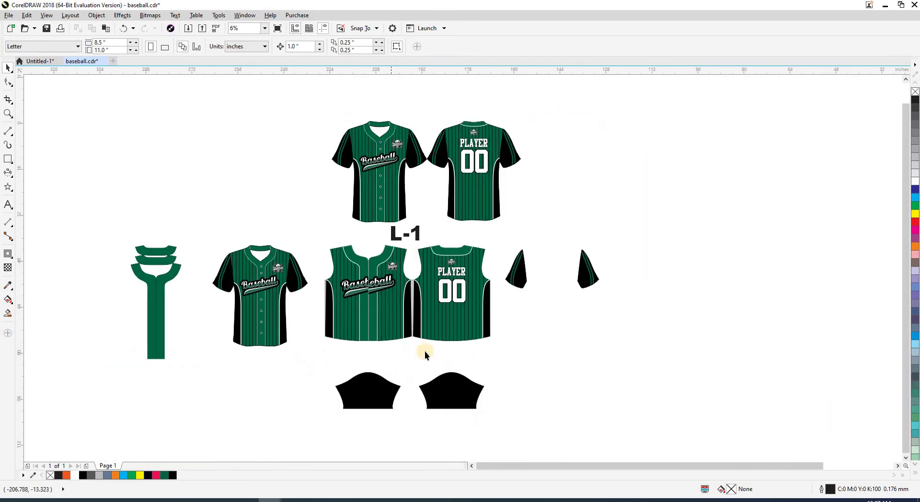
scroll(357, 126, up, 2)
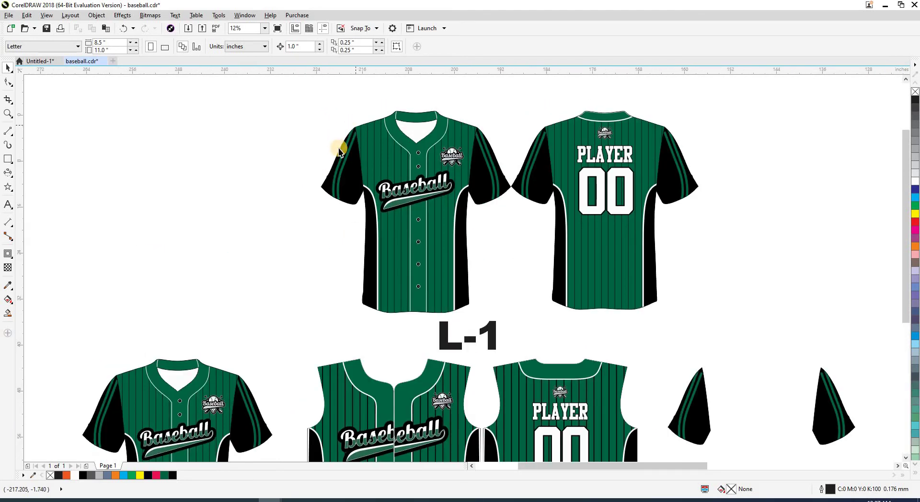
scroll(395, 337, down, 2)
- Draw a vertical 2-point line down through the peak of the left black sleeve
scroll(409, 352, up, 2)
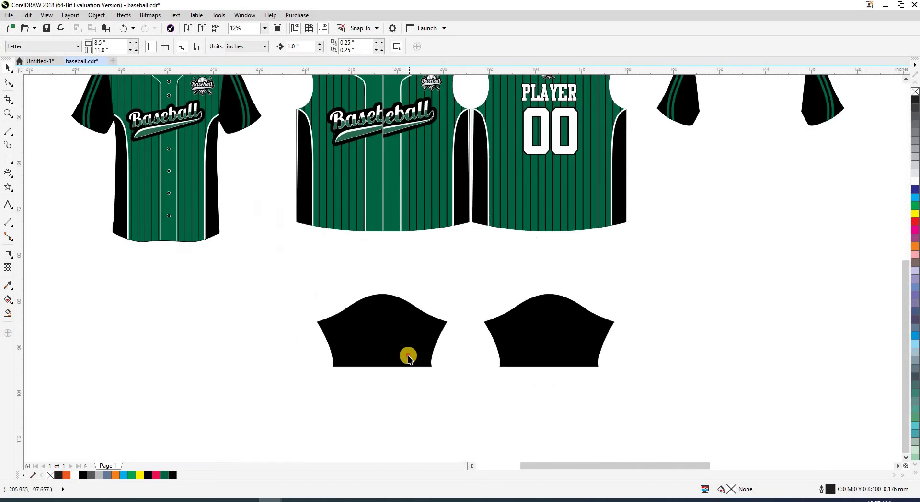
click(409, 352)
click(8, 131)
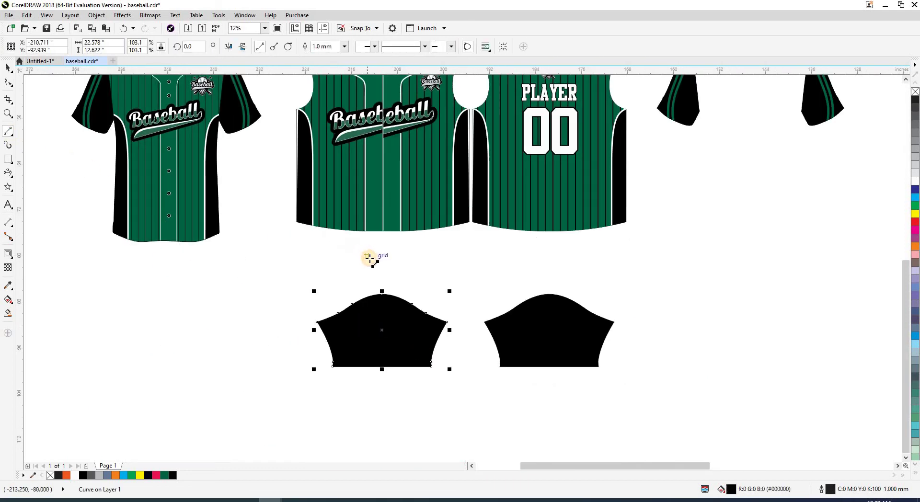
drag(370, 255, 371, 407)
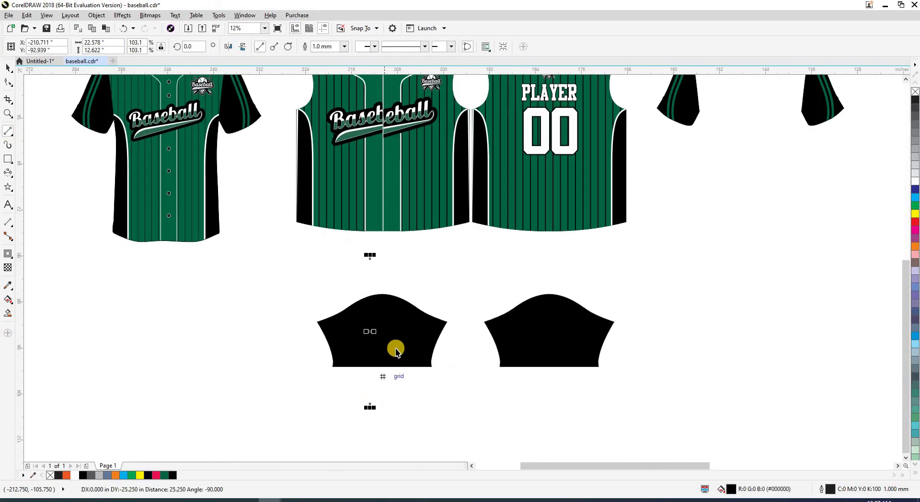
click(411, 384)
- Give the vertical line a cyan outline 1.5 mm wide
scroll(370, 322, up, 2)
click(393, 238)
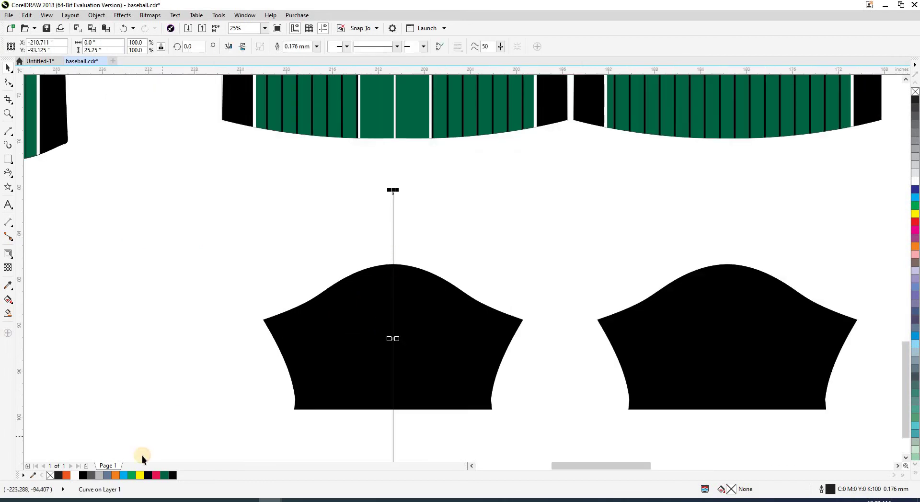
right_click(124, 476)
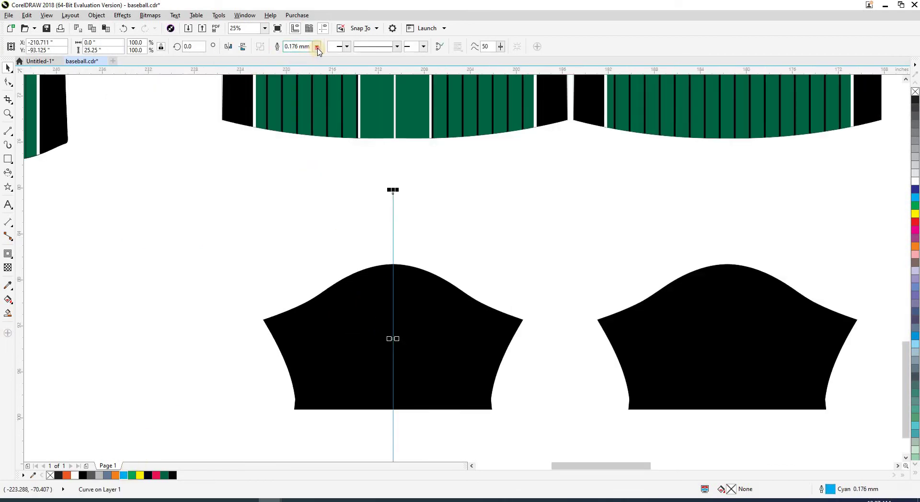
click(317, 46)
click(292, 140)
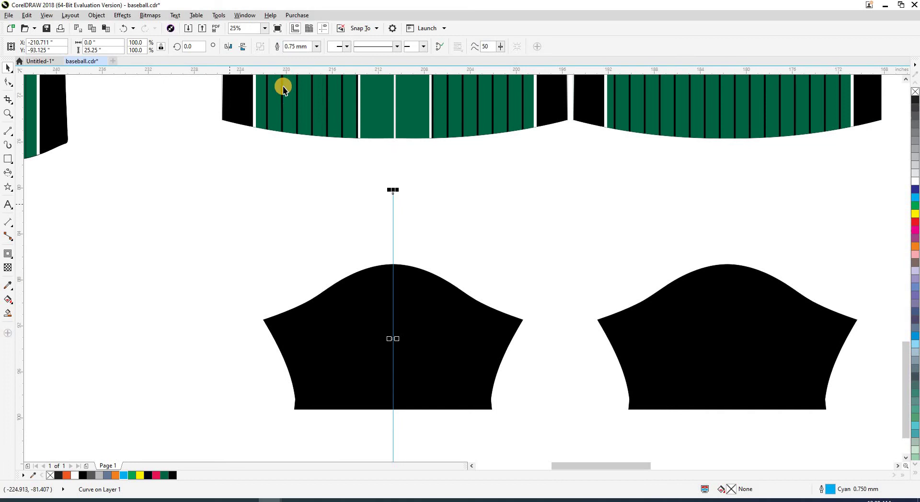
click(317, 46)
click(297, 114)
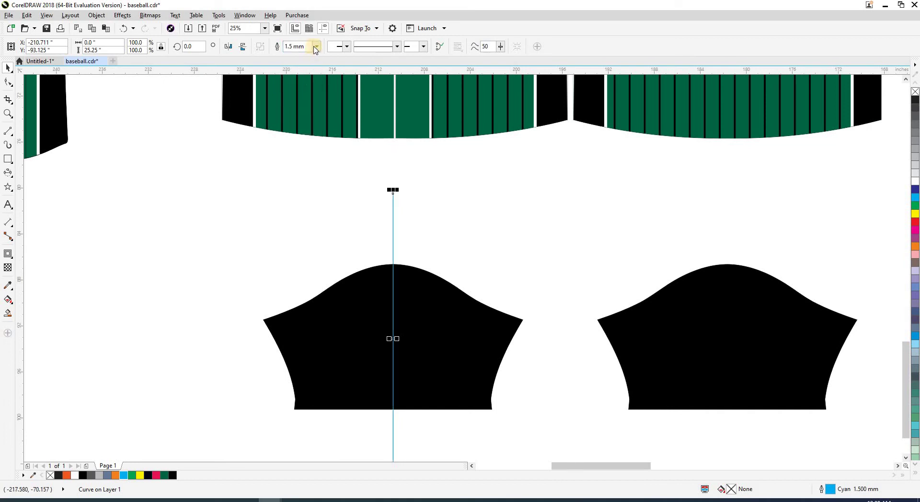
click(316, 46)
click(297, 127)
click(312, 269)
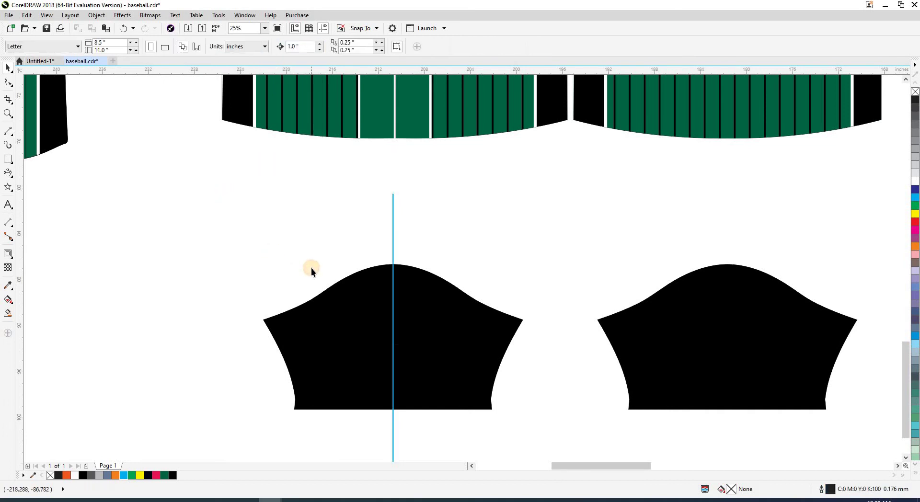
scroll(311, 269, down, 2)
scroll(384, 307, down, 1)
scroll(450, 339, down, 1)
- Zoom in and select the small black piece with two green stripes
click(501, 229)
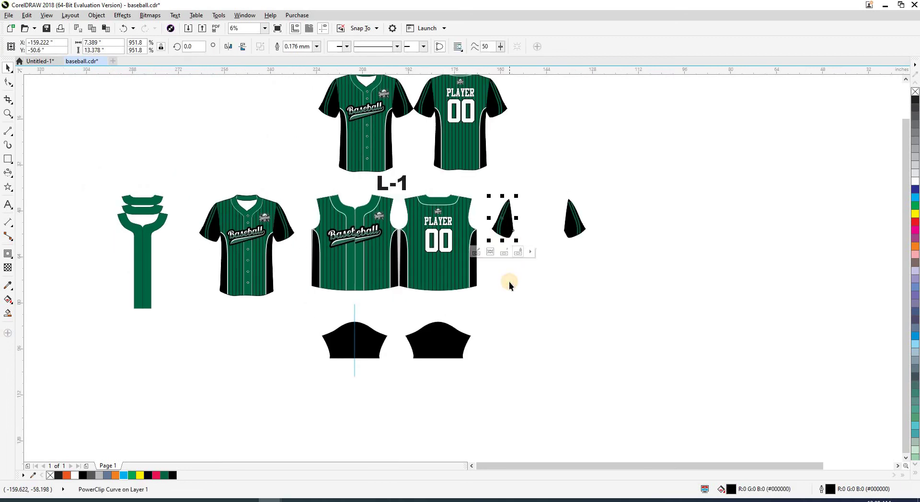
click(516, 240)
scroll(515, 242, up, 6)
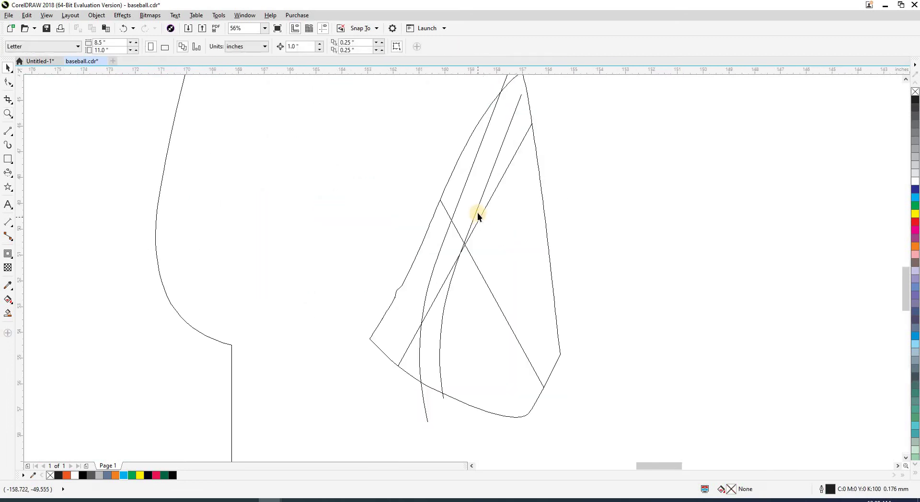
click(528, 230)
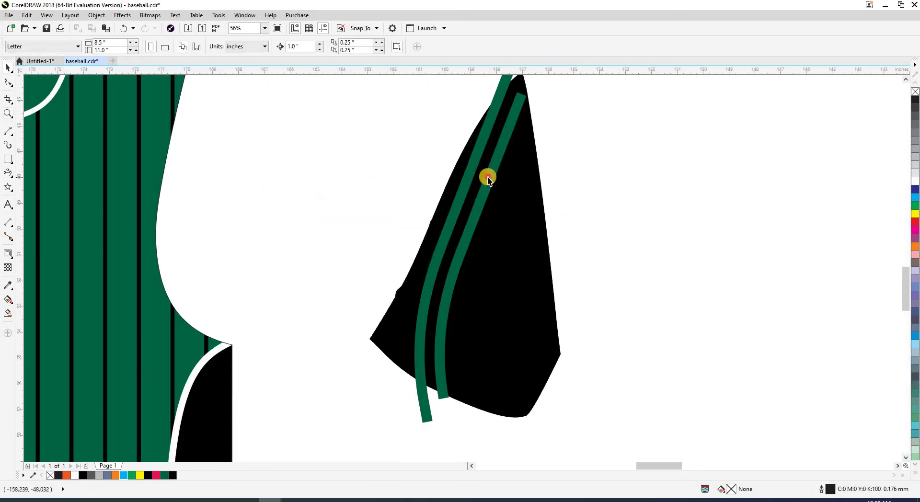
click(490, 253)
scroll(539, 218, down, 6)
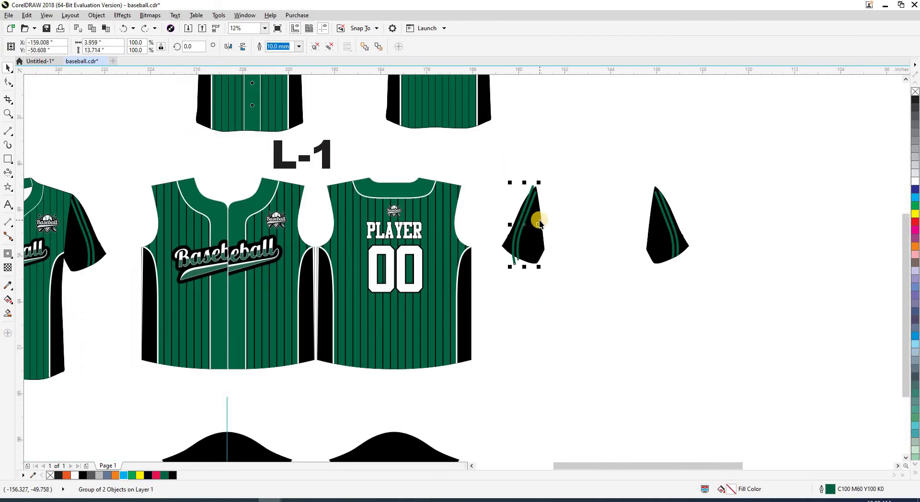
scroll(540, 223, up, 1)
scroll(534, 221, down, 1)
click(492, 305)
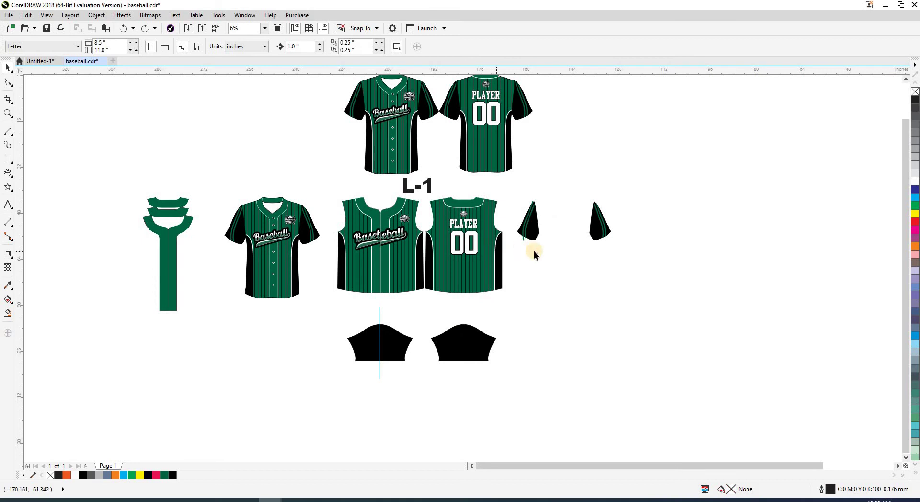
- Drag the striped piece down between the two black sleeves
click(522, 217)
click(532, 310)
click(524, 217)
drag(525, 216, 418, 308)
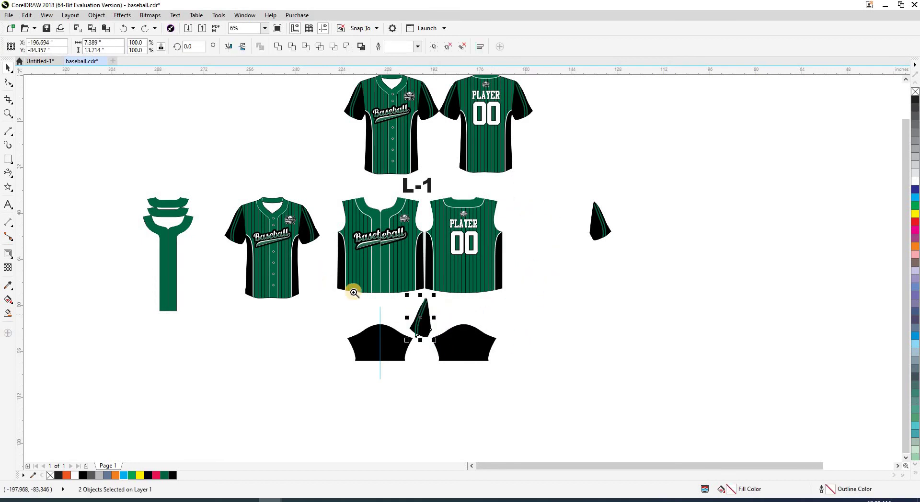
key(z)
click(468, 264)
key(space)
click(400, 339)
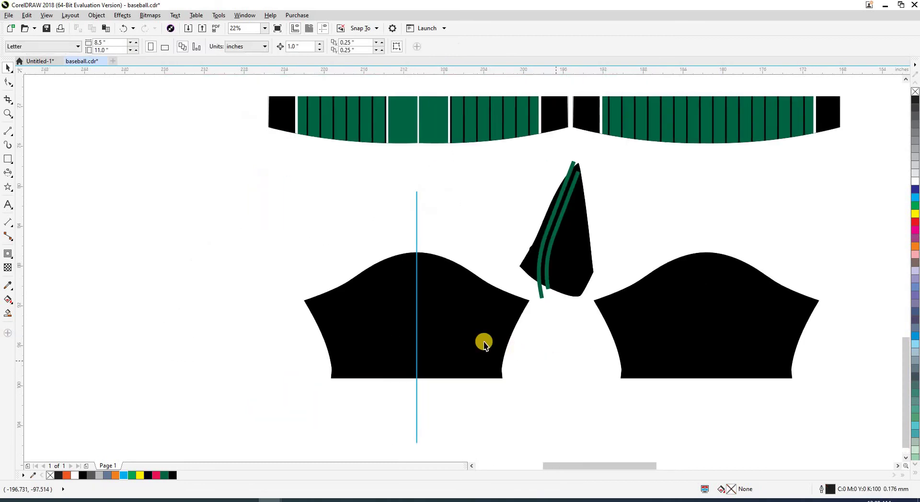
- Draw a straight 2-point line from the left sleeve's top node down to its hem
click(12, 136)
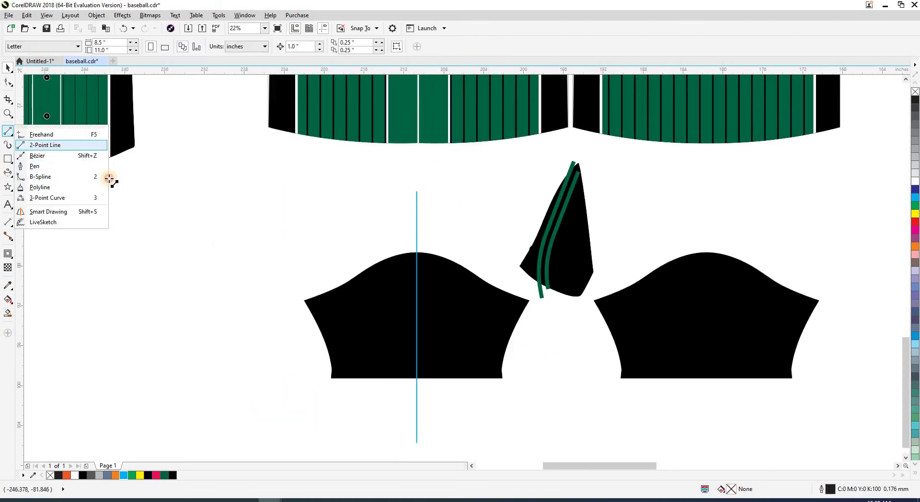
click(45, 145)
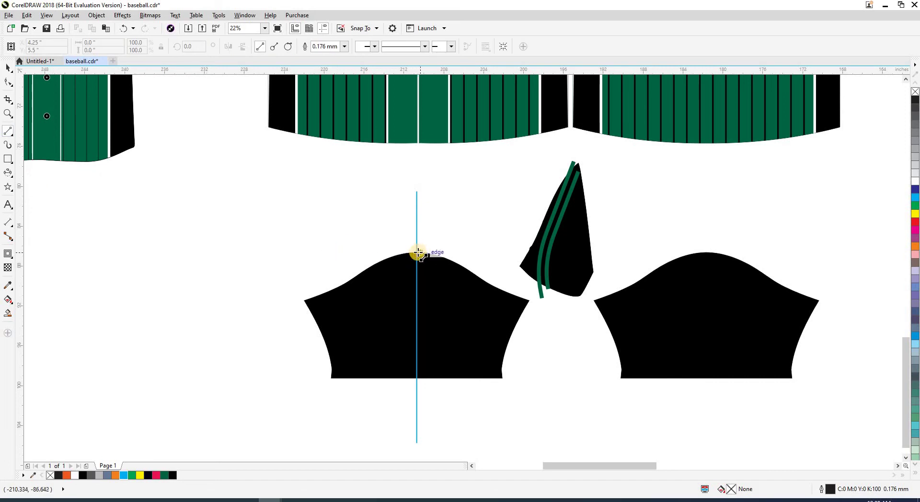
drag(419, 253, 460, 379)
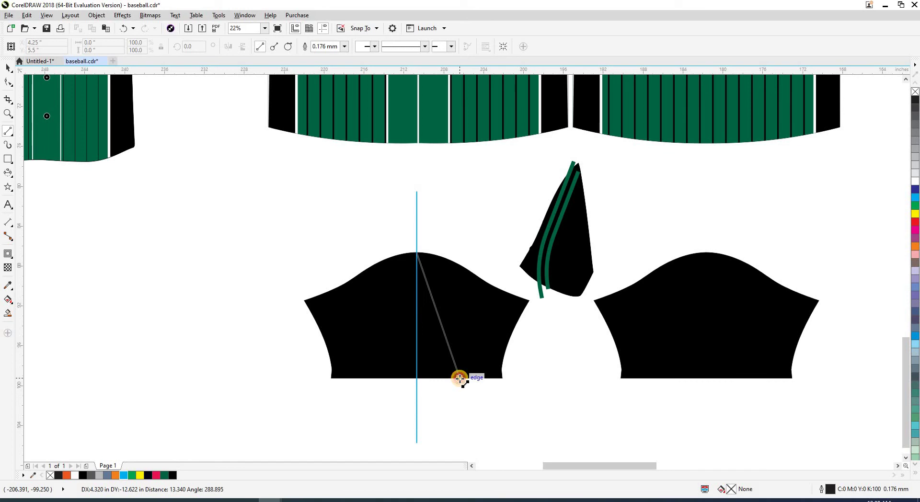
drag(459, 378, 455, 379)
key(space)
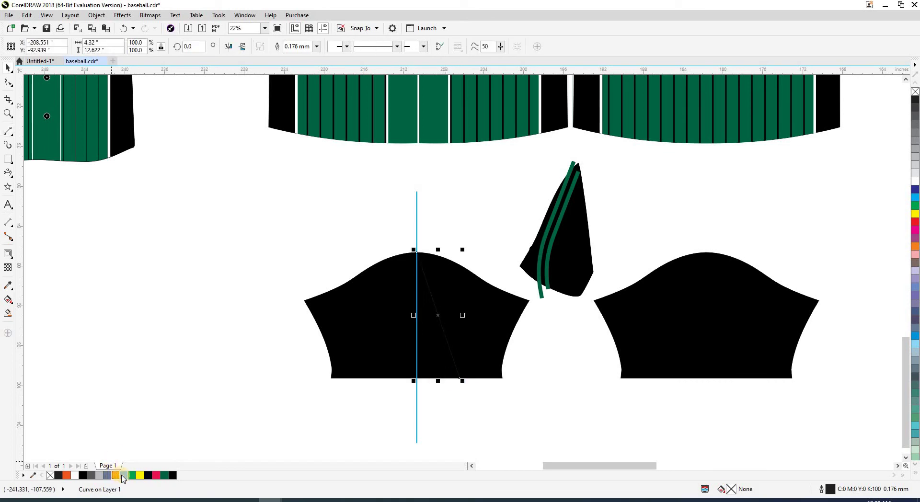
scroll(468, 377, up, 2)
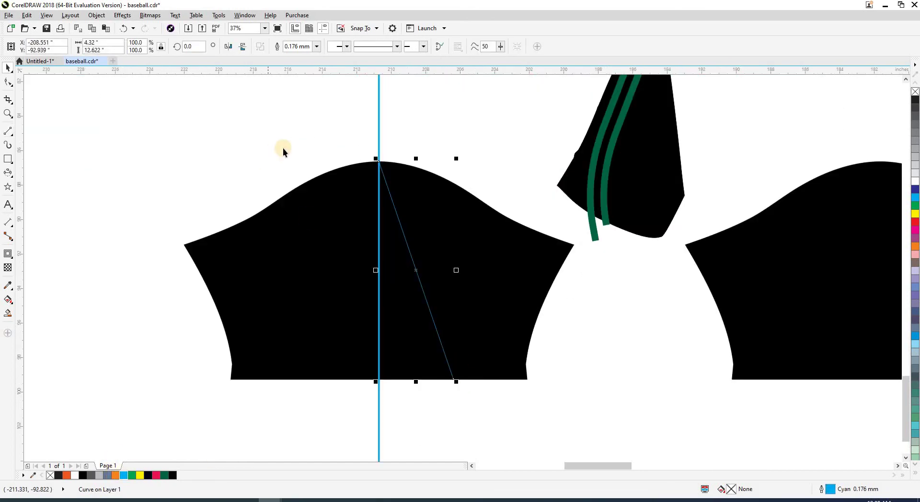
- Convert the line to a curve and bend it into a gentle sweep
click(8, 83)
drag(345, 149, 483, 384)
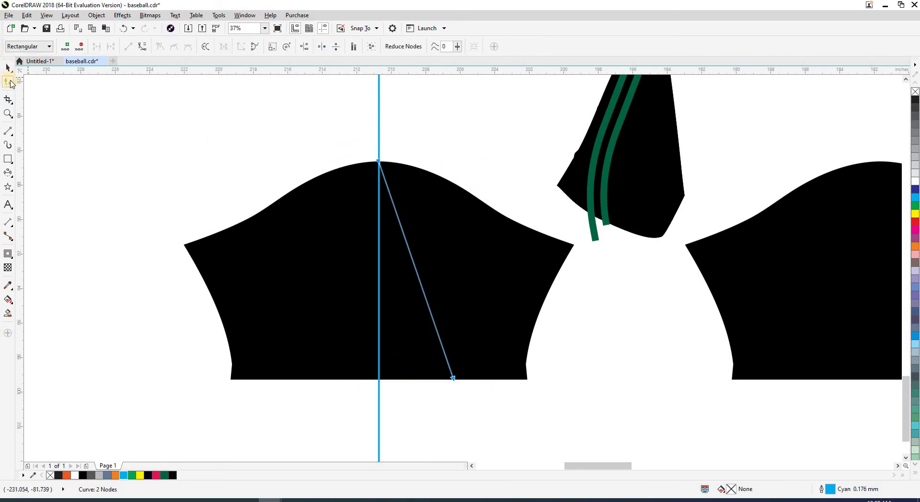
click(143, 48)
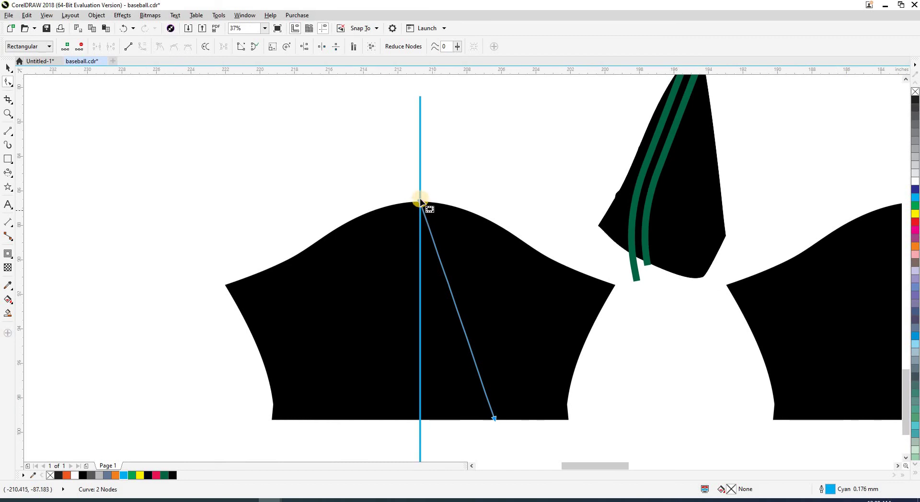
click(403, 213)
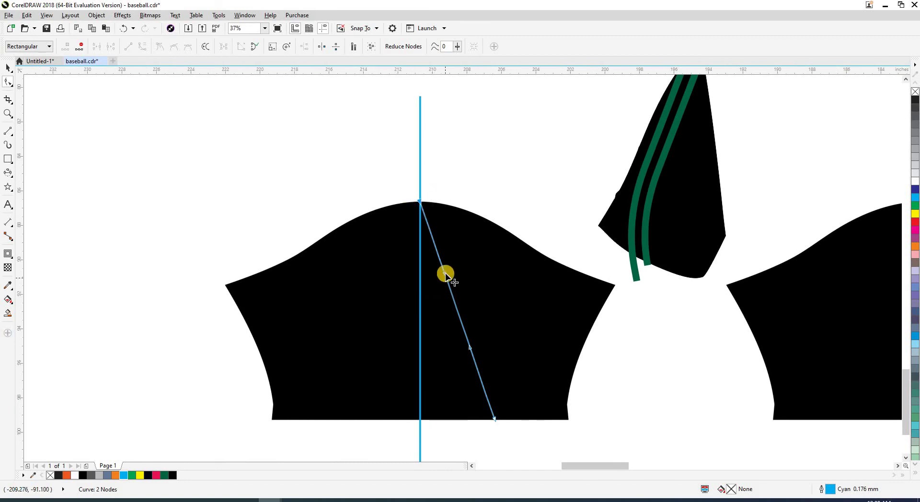
mouse_move(444, 274)
mouse_down()
mouse_move(469, 350)
mouse_move(450, 406)
mouse_move(472, 403)
mouse_up()
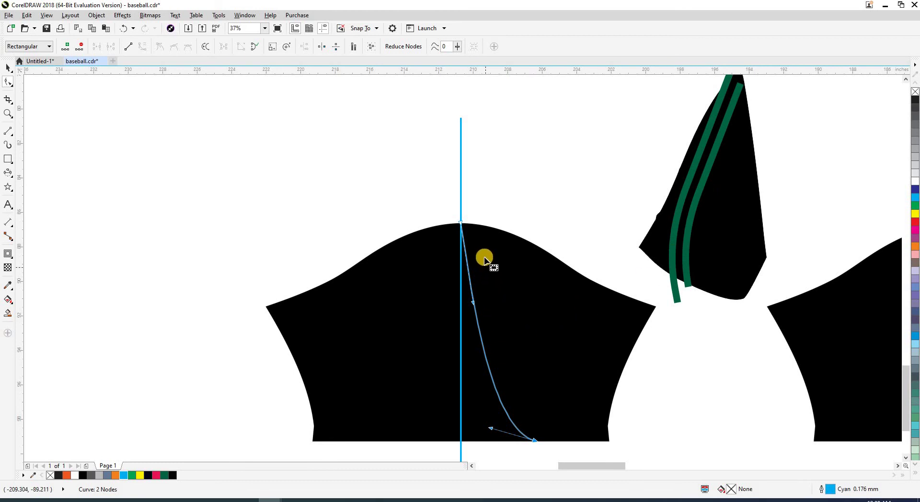
scroll(462, 211, up, 2)
drag(463, 245, 492, 247)
scroll(494, 207, down, 2)
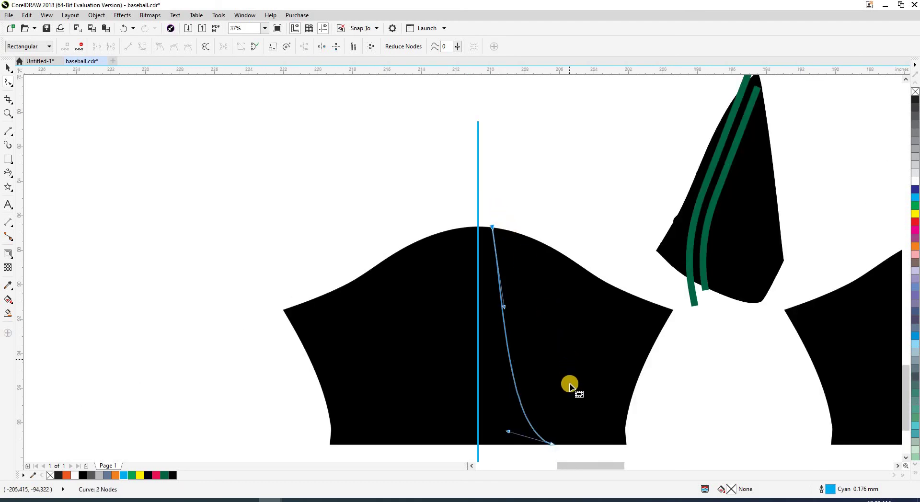
scroll(660, 406, down, 1)
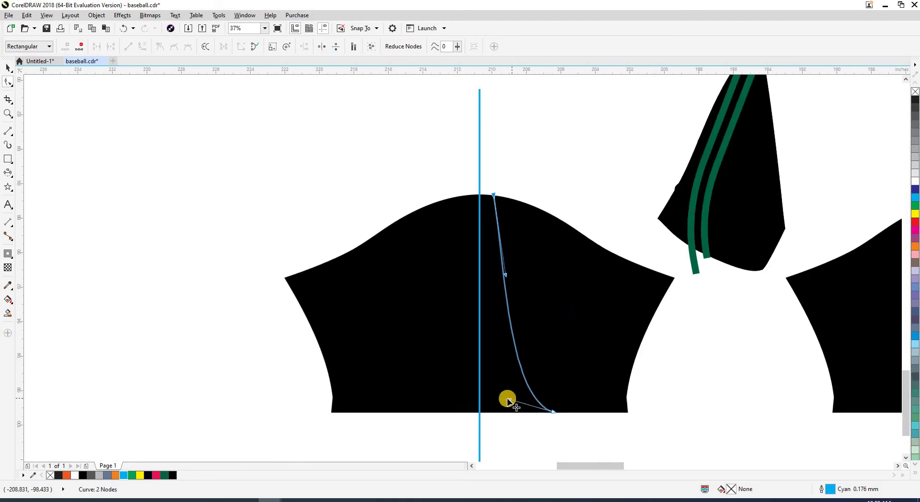
drag(510, 399, 513, 396)
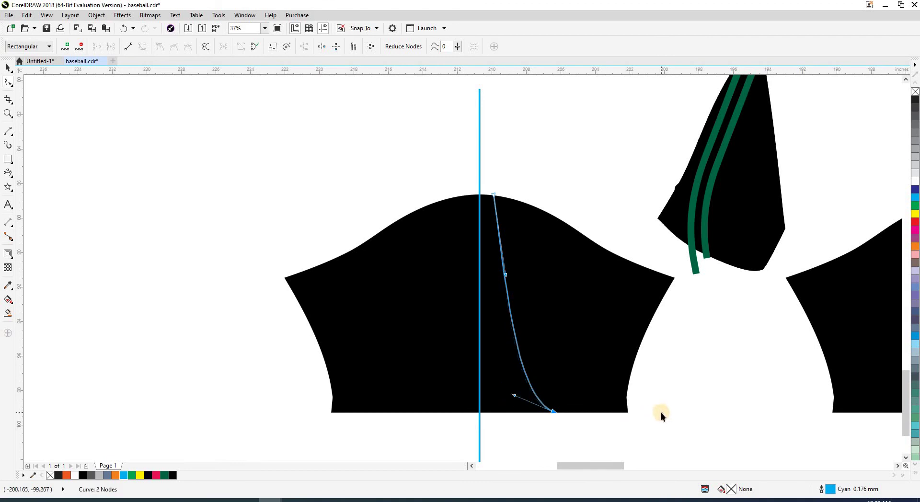
key(space)
key(Escape)
- Make the thin curve a 10.0 mm dark green outline
click(535, 397)
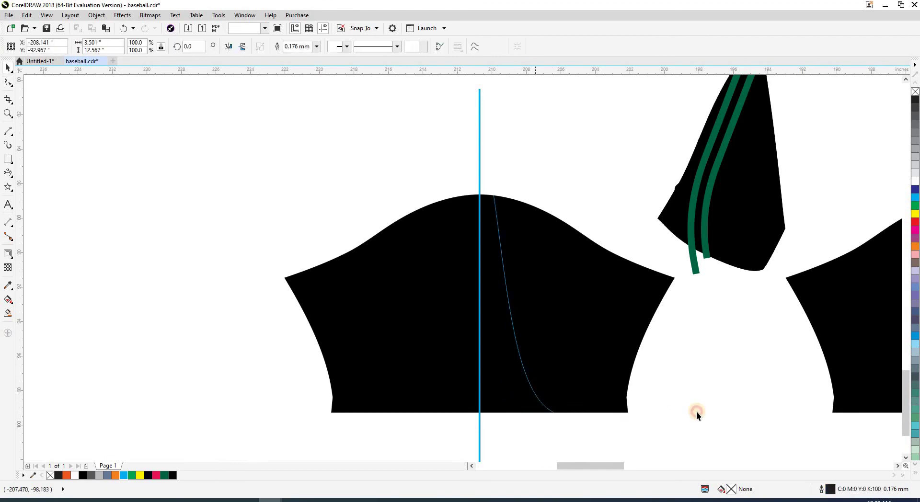
click(318, 47)
click(308, 153)
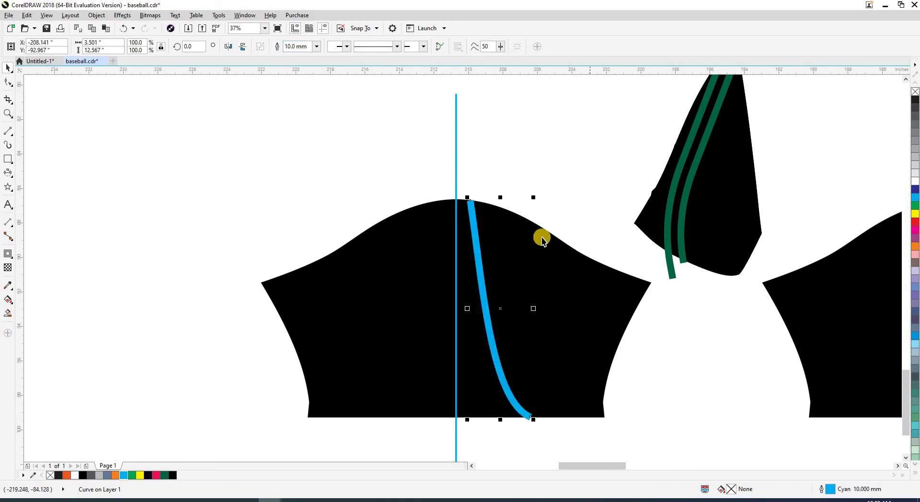
right_click(165, 475)
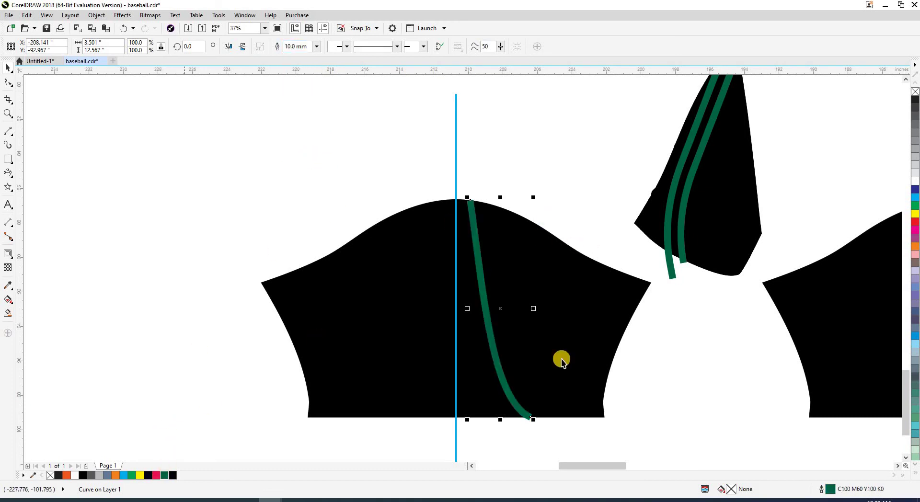
- In Outline Pen, scale the stroke with the object and draw it behind fill
double_click(830, 490)
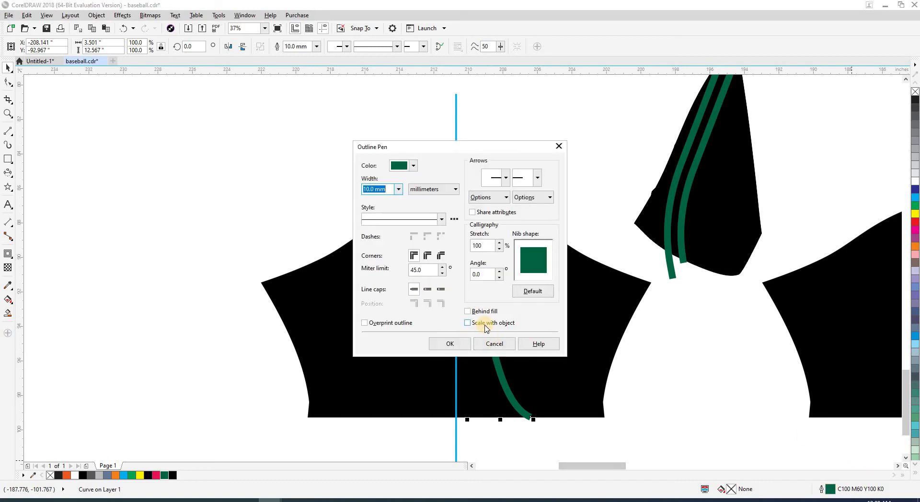
click(486, 325)
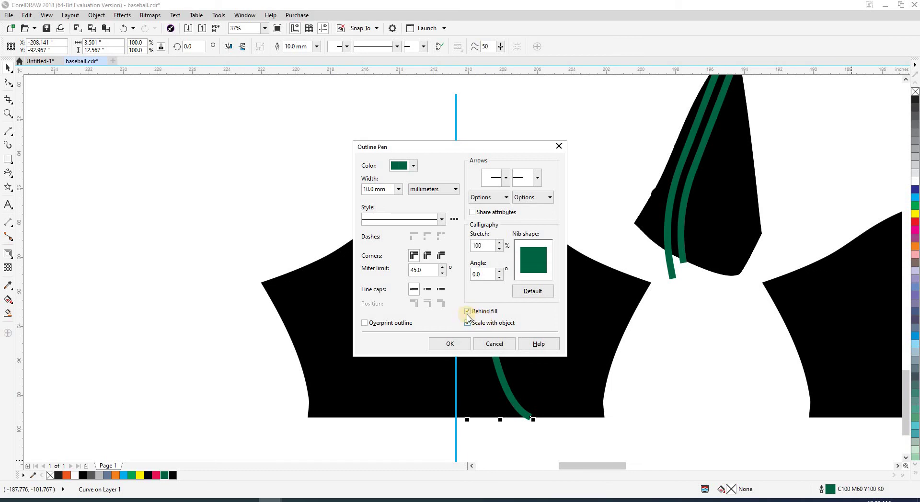
click(387, 191)
click(486, 312)
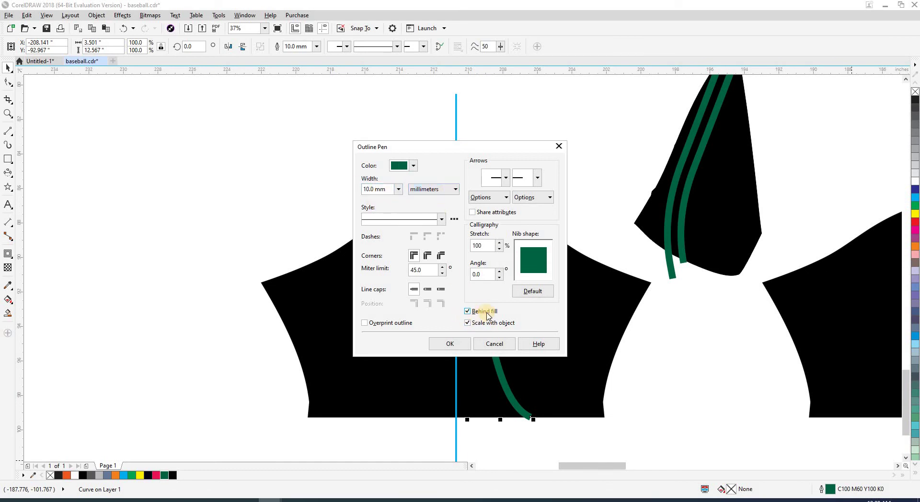
click(453, 344)
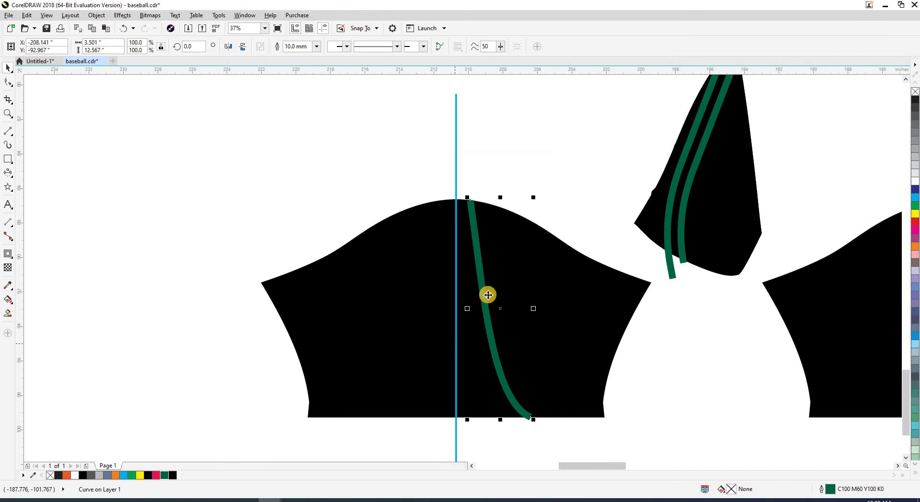
click(579, 211)
- Duplicate the green stripe, delete the copy, and reselect the original stripe
scroll(572, 227, up, 1)
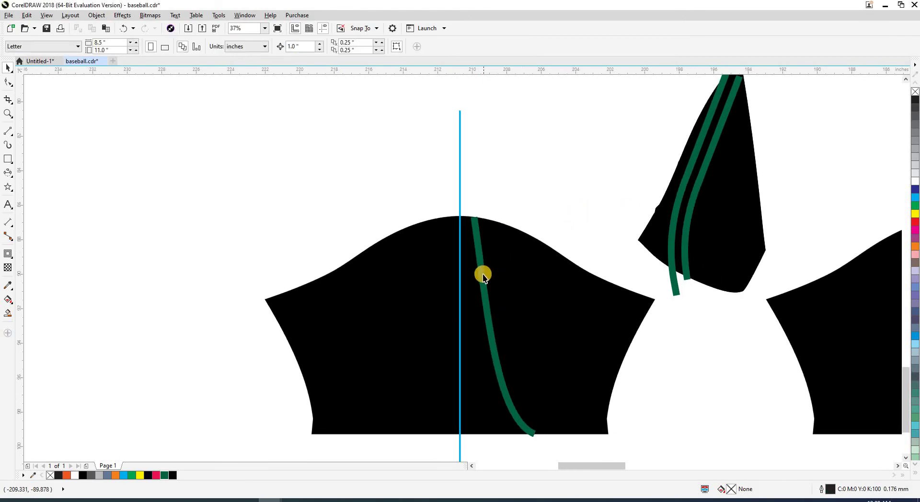
click(483, 276)
drag(483, 276, 469, 285)
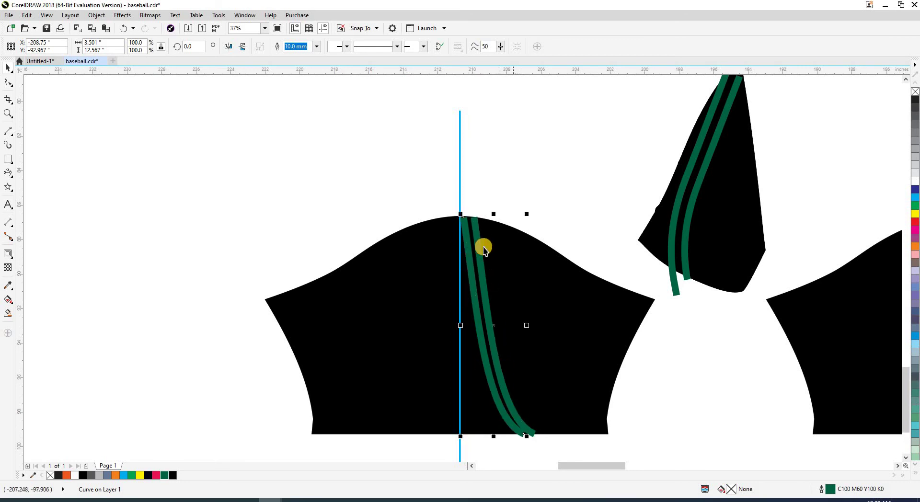
key(Delete)
click(495, 356)
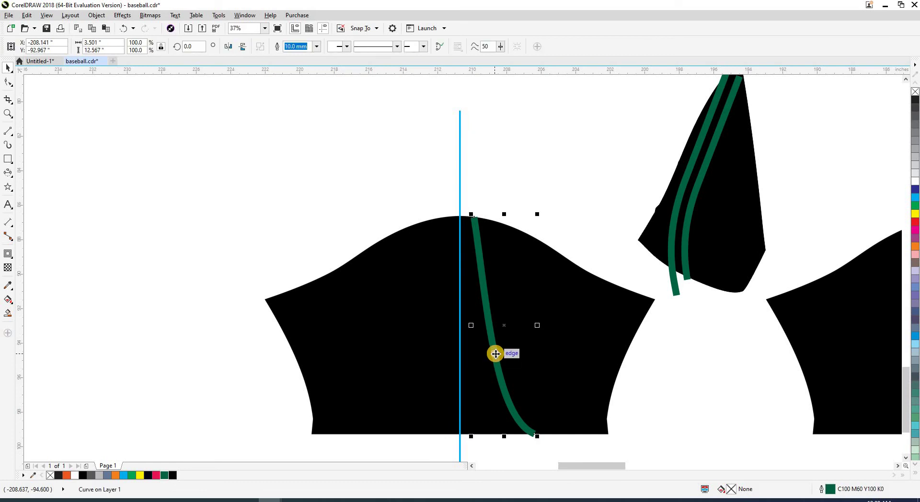
key(ctrl+F9)
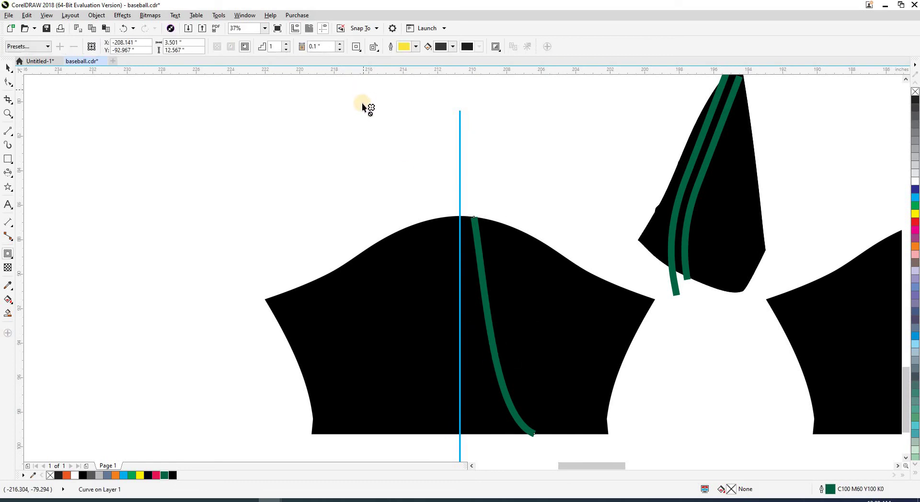
- Drag a yellow contour outward around the green stripe and break it apart with Ctrl+K
scroll(508, 379, down, 1)
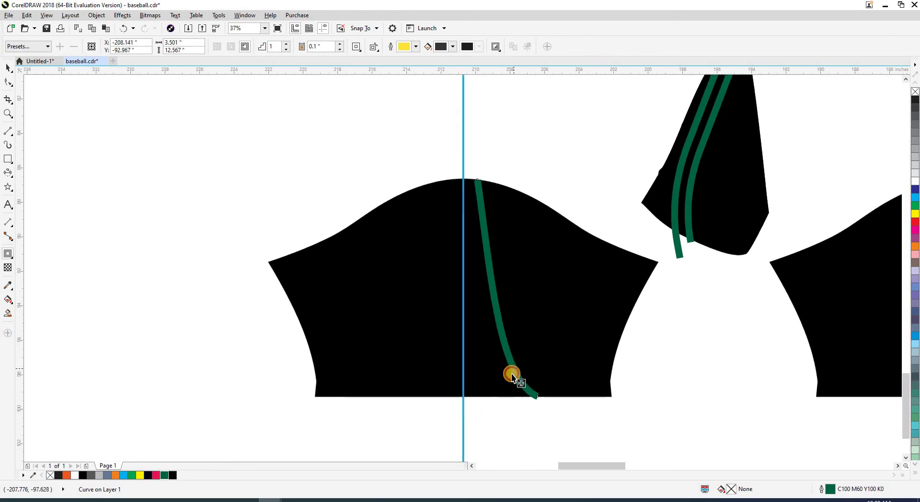
drag(512, 375, 524, 375)
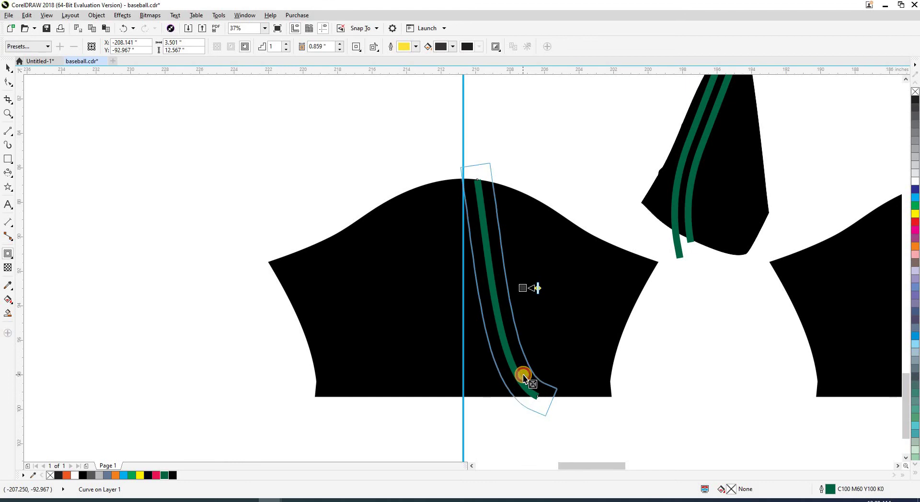
drag(523, 375, 524, 376)
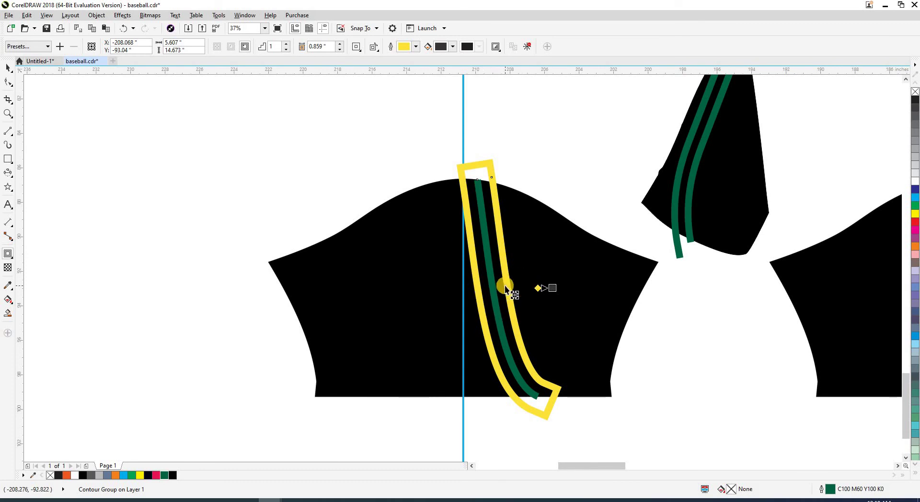
key(space)
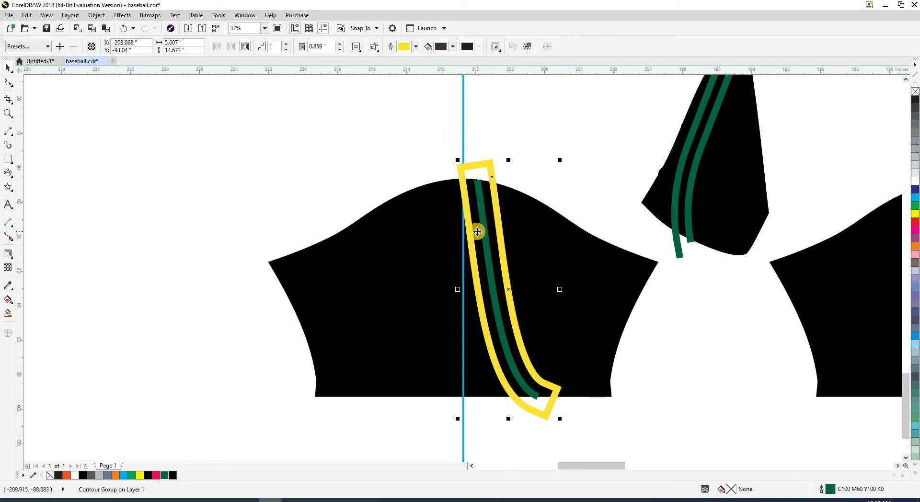
key(ctrl+k)
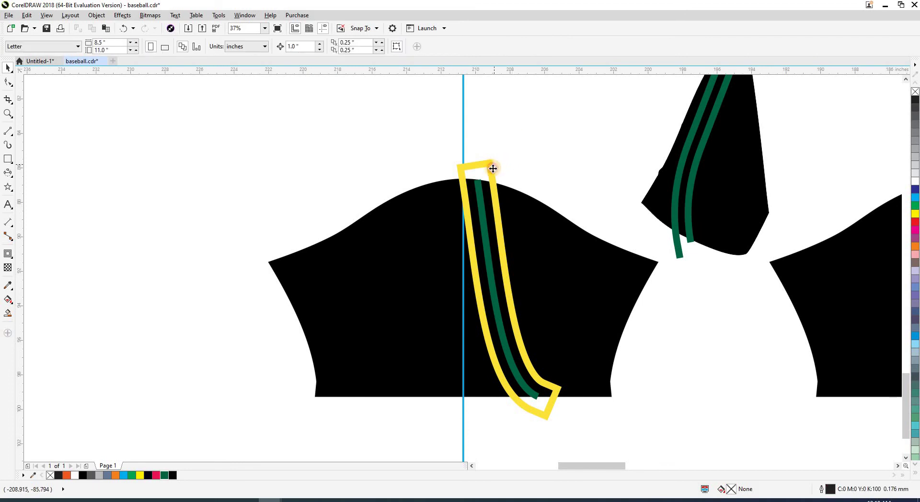
- Undo an accidental move of the yellow contour and check it in wireframe view
drag(498, 165, 537, 130)
key(ctrl+z)
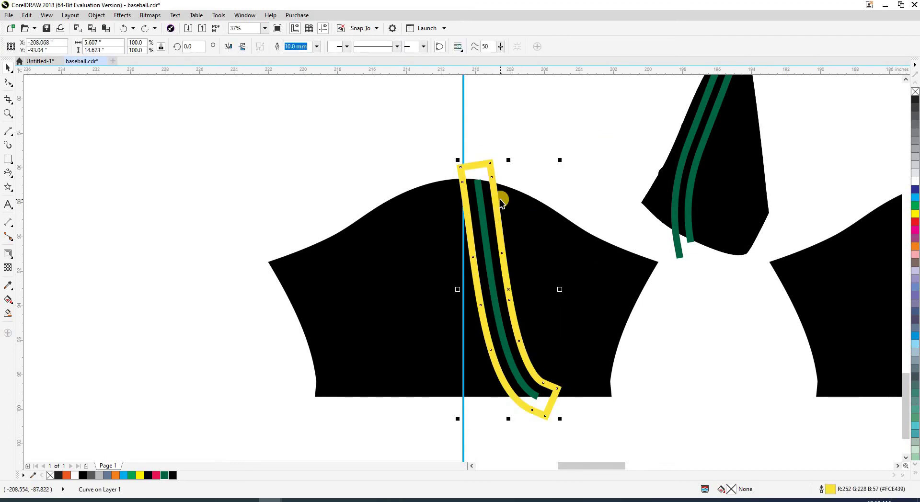
key(shift+F9)
scroll(502, 203, up, 3)
key(shift+F9)
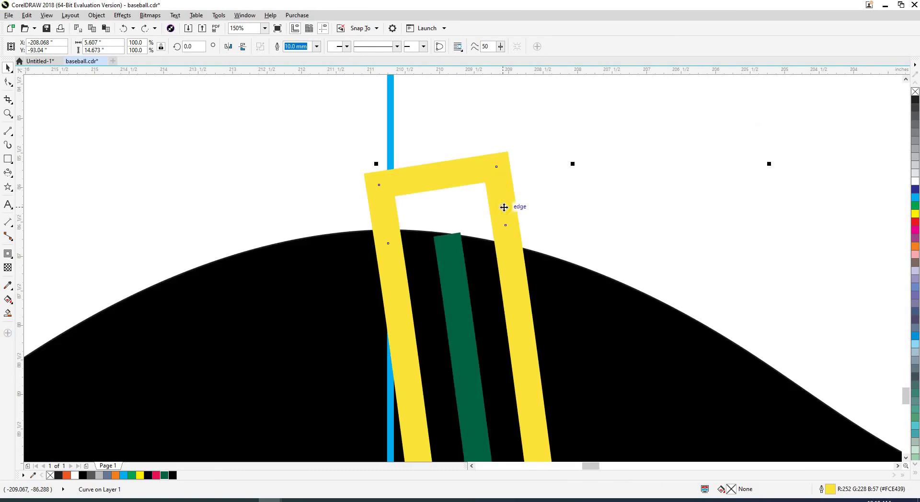
key(shift+F9)
key(shift+F9)
scroll(498, 196, down, 3)
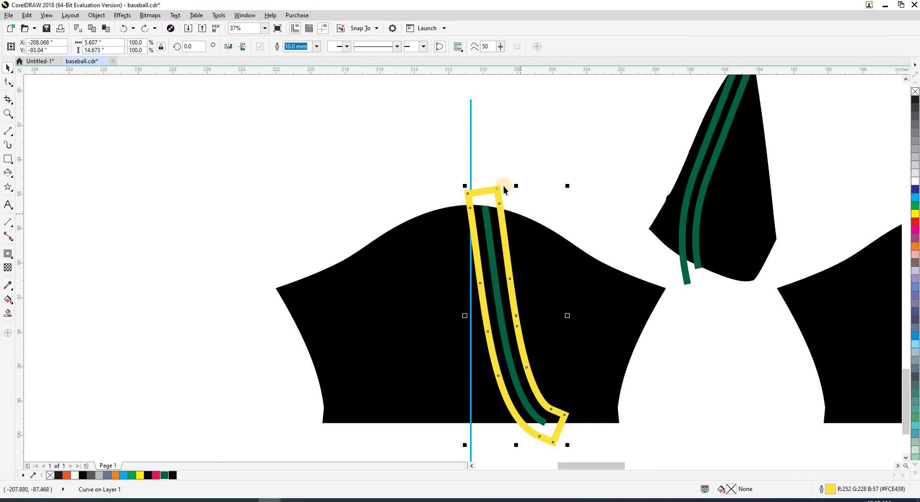
- Break the contour at its corner and delete the inner side and hooks, leaving one line
click(9, 84)
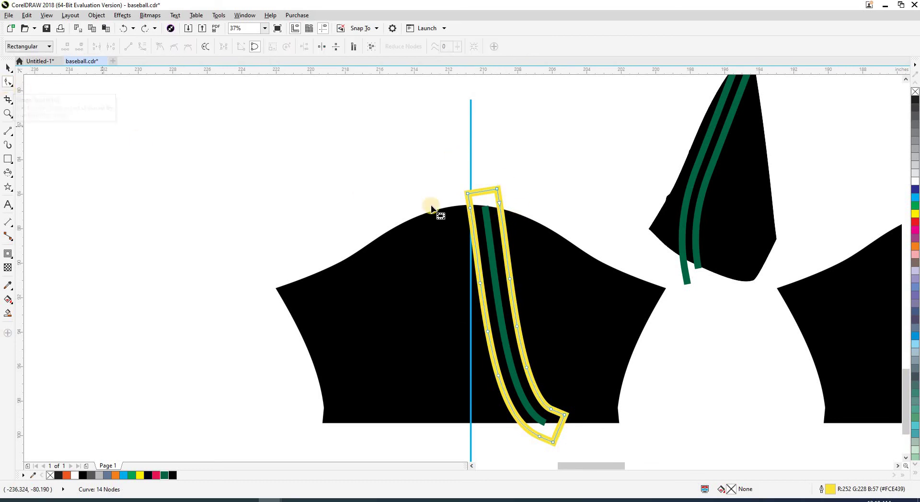
drag(488, 177, 529, 242)
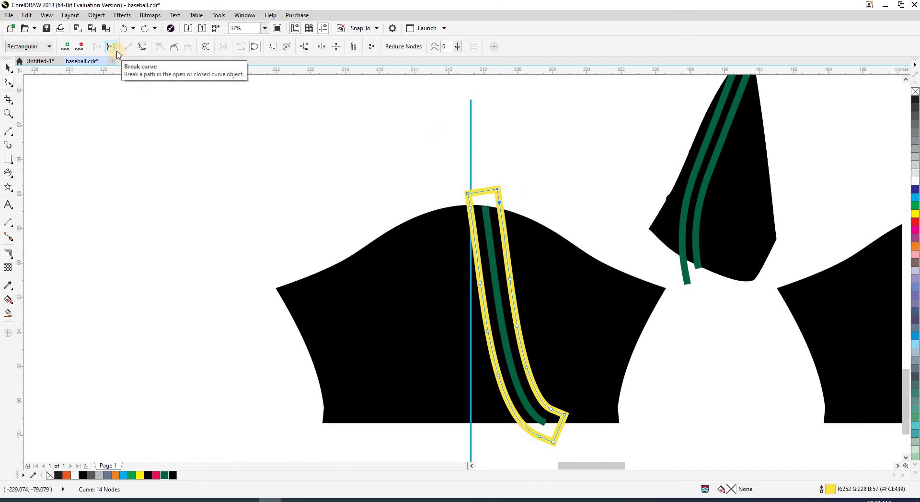
click(115, 50)
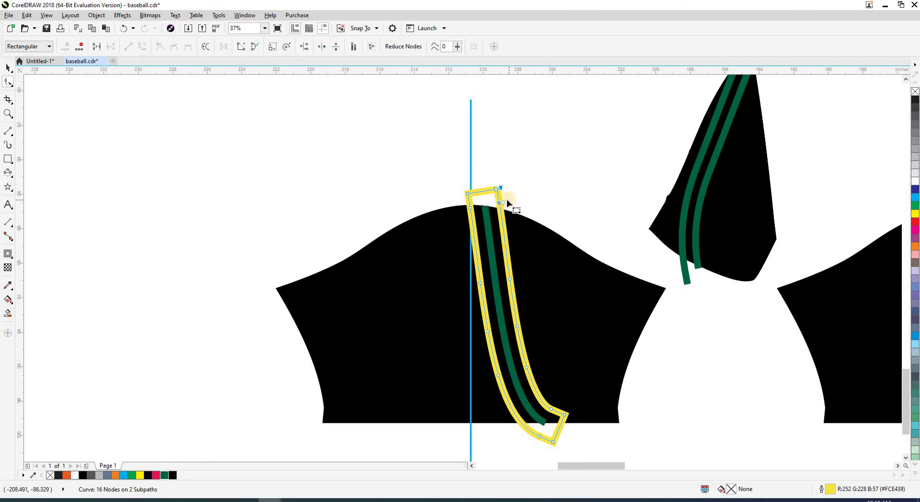
key(Delete)
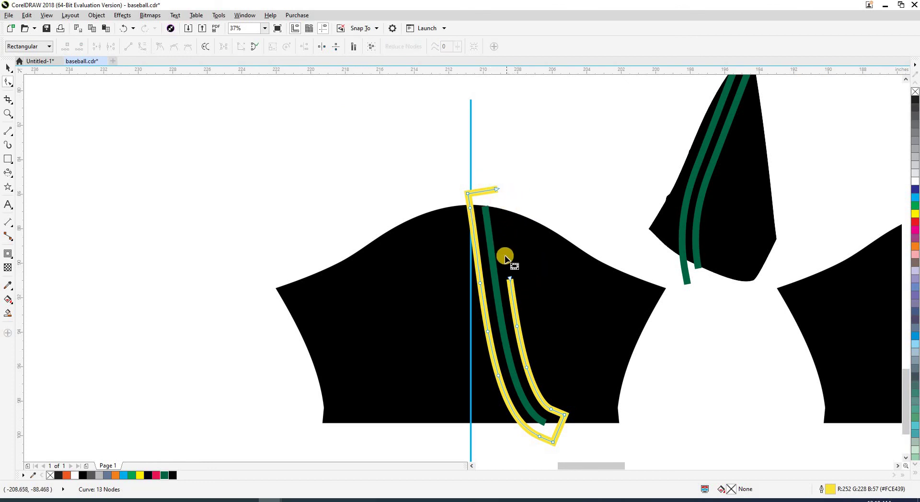
drag(504, 264, 537, 332)
key(Delete)
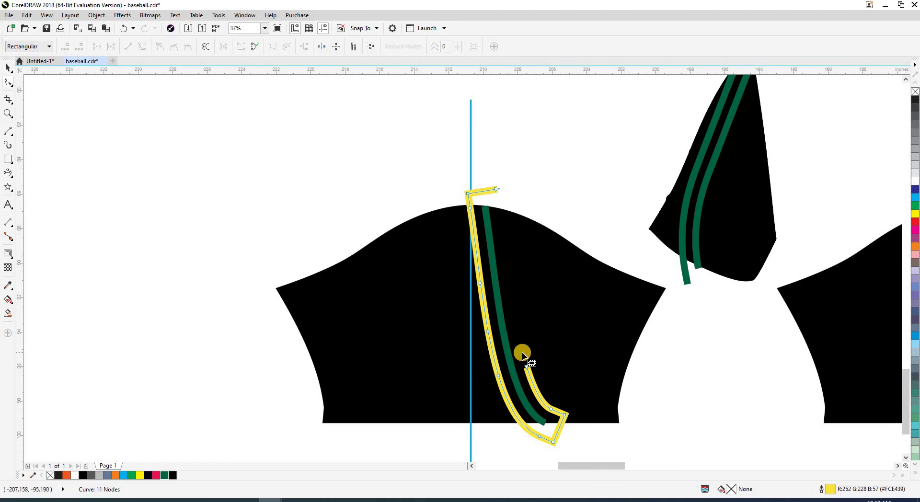
mouse_move(537, 380)
mouse_down()
mouse_move(563, 415)
mouse_move(551, 450)
mouse_up()
key(Delete)
key(Delete)
key(Delete)
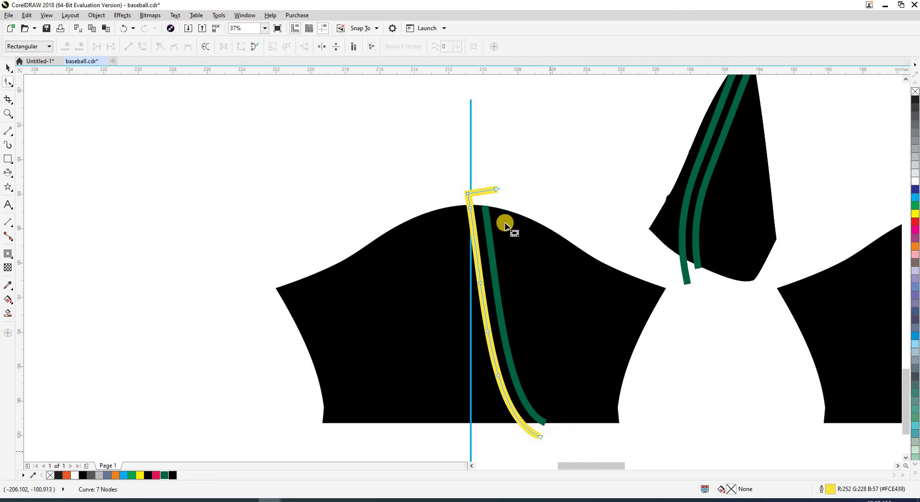
drag(490, 179, 507, 204)
key(Delete)
key(space)
- Recolour the remaining line dark green and group it with the first stripe
right_click(164, 475)
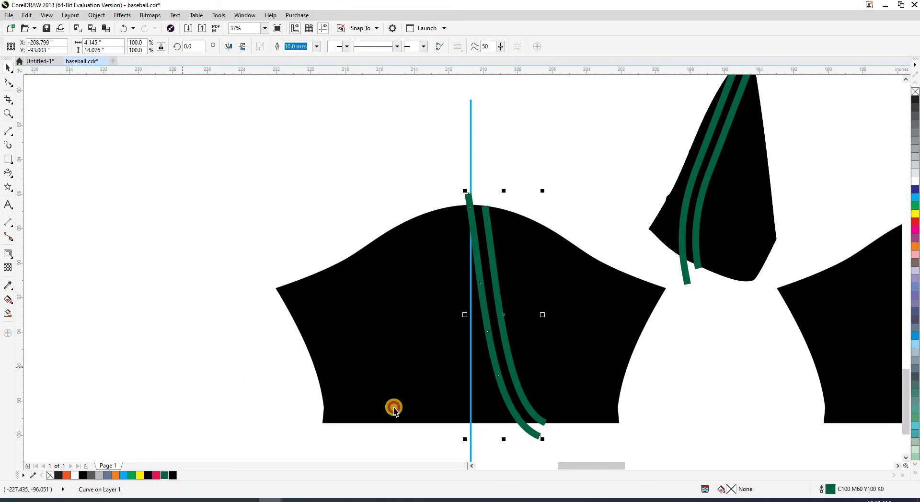
key(Escape)
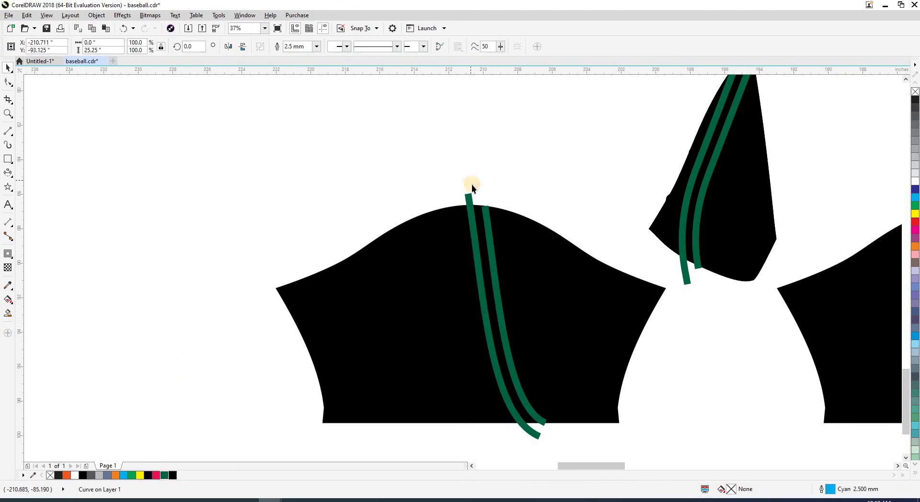
click(468, 202)
shift+click(488, 227)
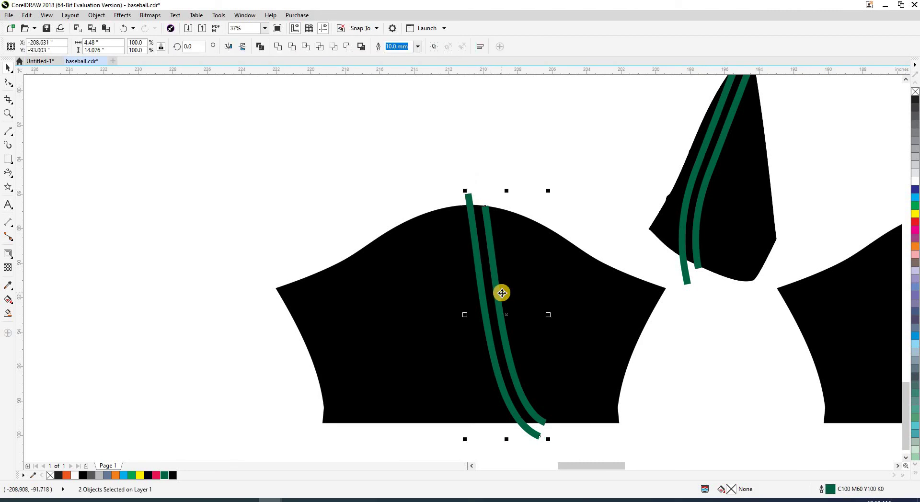
key(ctrl+g)
- Mirror a copy of the stripe pair horizontally to the left and zoom out to view
drag(551, 318, 457, 322)
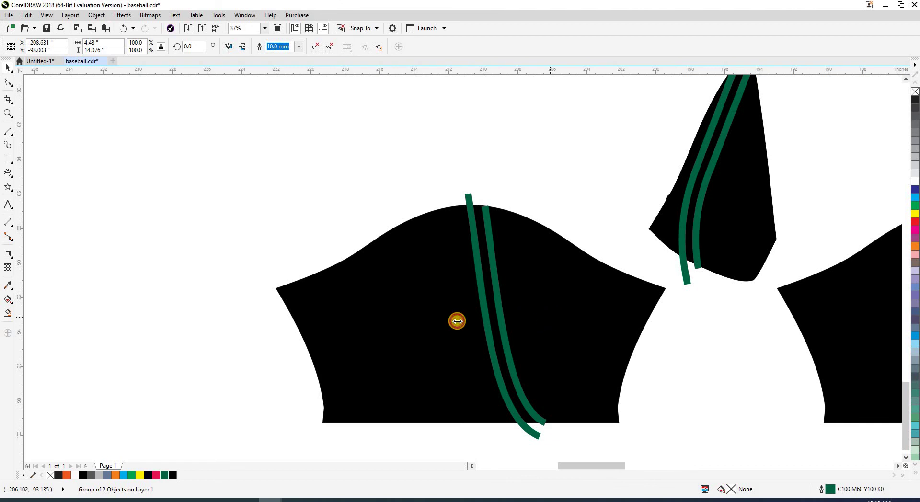
scroll(457, 323, down, 3)
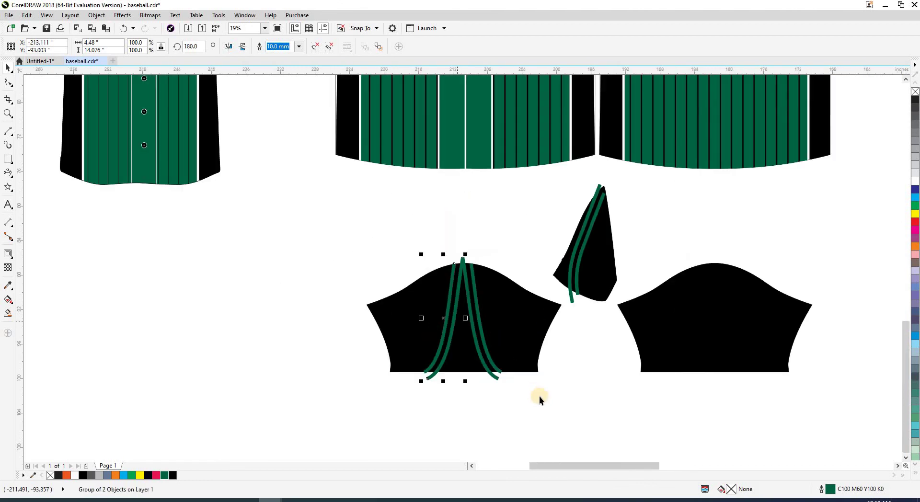
click(538, 397)
scroll(537, 396, down, 3)
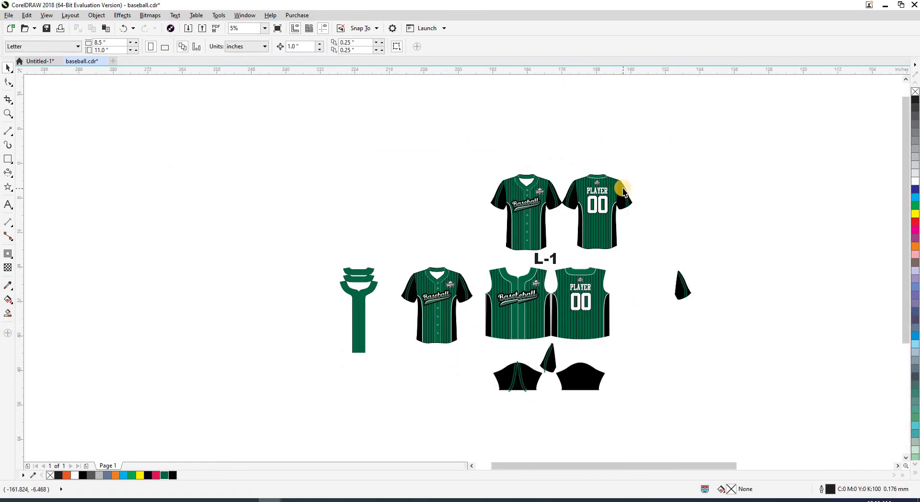
scroll(625, 195, up, 2)
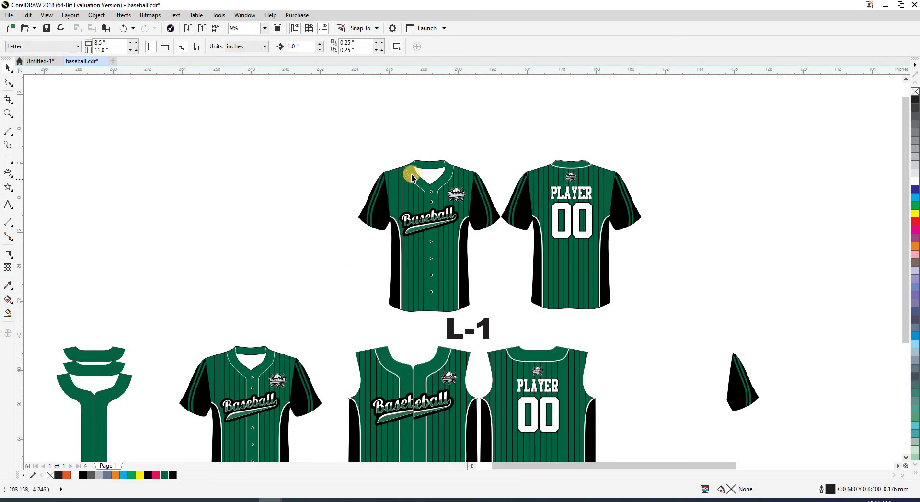
scroll(490, 213, down, 2)
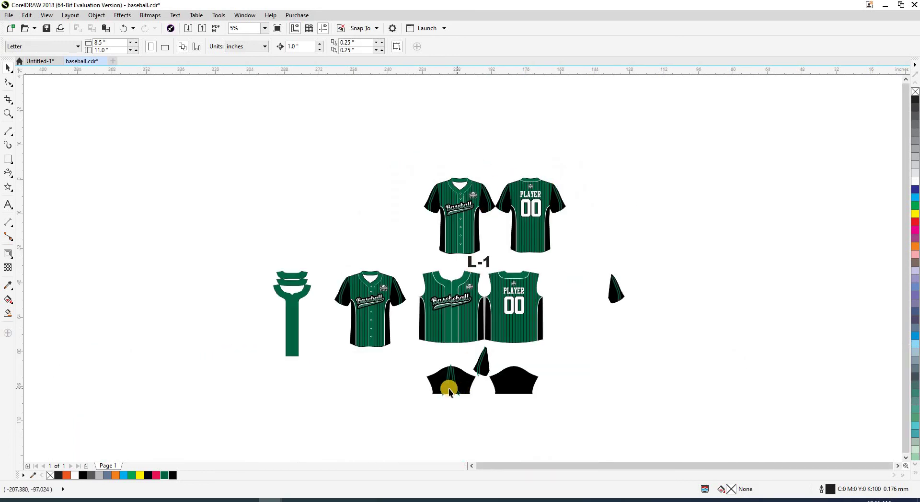
scroll(458, 376, up, 4)
- PowerClip the green stripe curves inside the left black sleeve
click(466, 374)
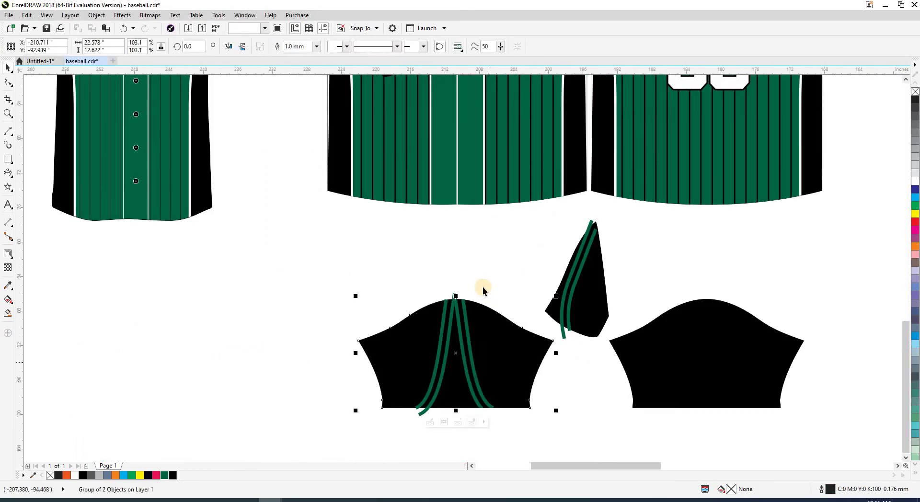
click(468, 281)
click(482, 379)
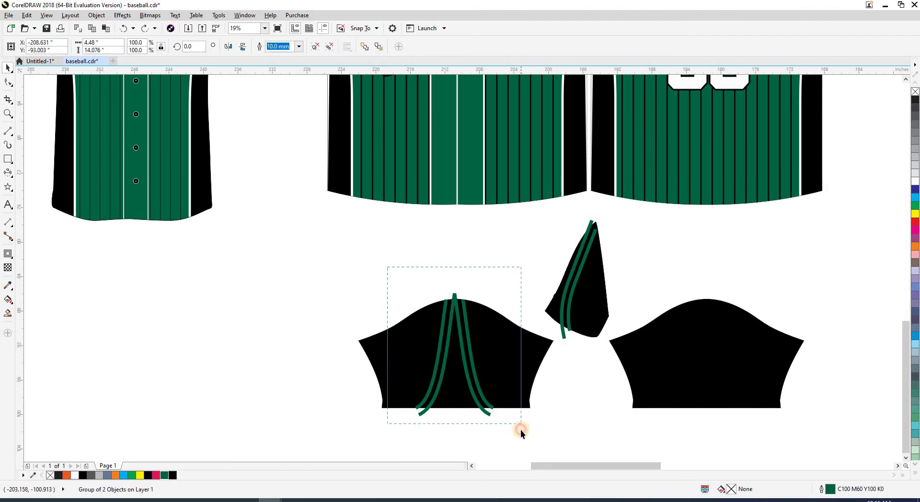
click(448, 342)
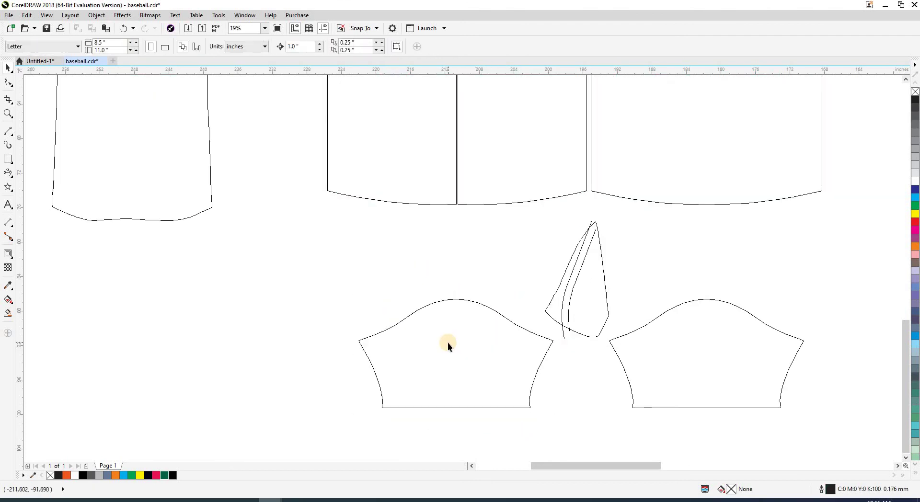
scroll(448, 342, down, 2)
- Drag the small striped piece into the left sleeve so it is clipped as well
click(486, 275)
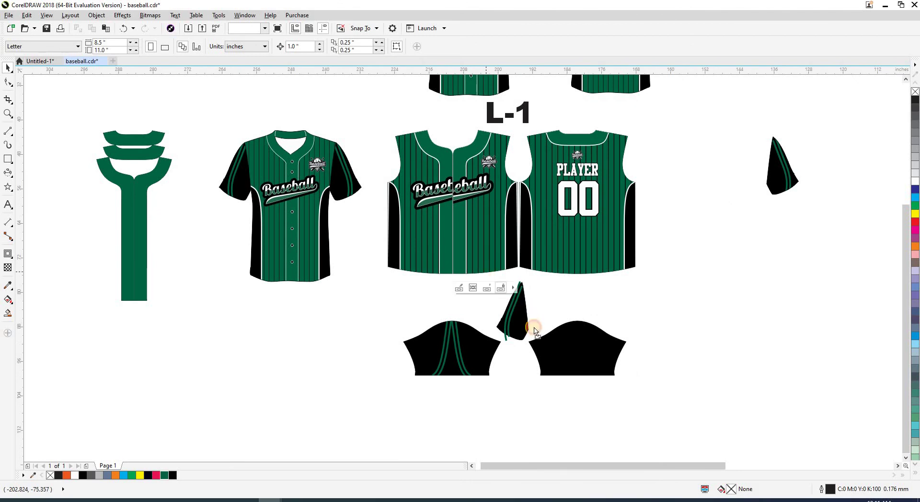
click(524, 374)
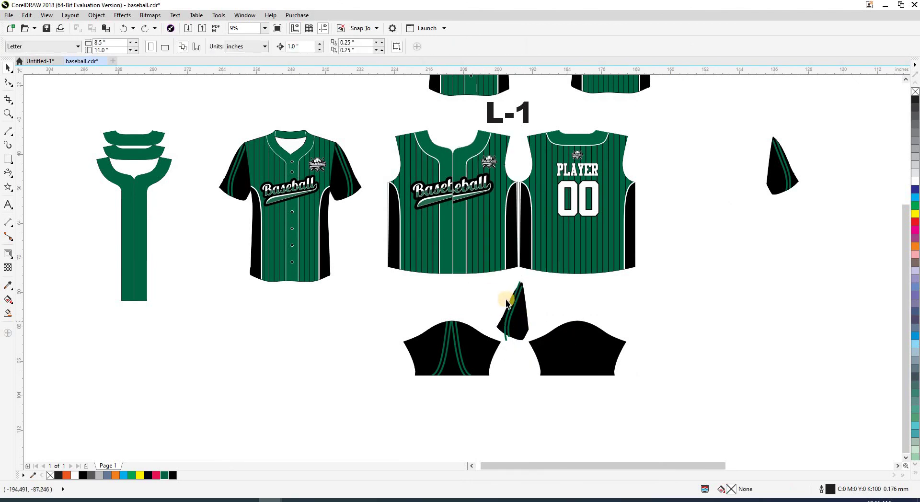
click(518, 312)
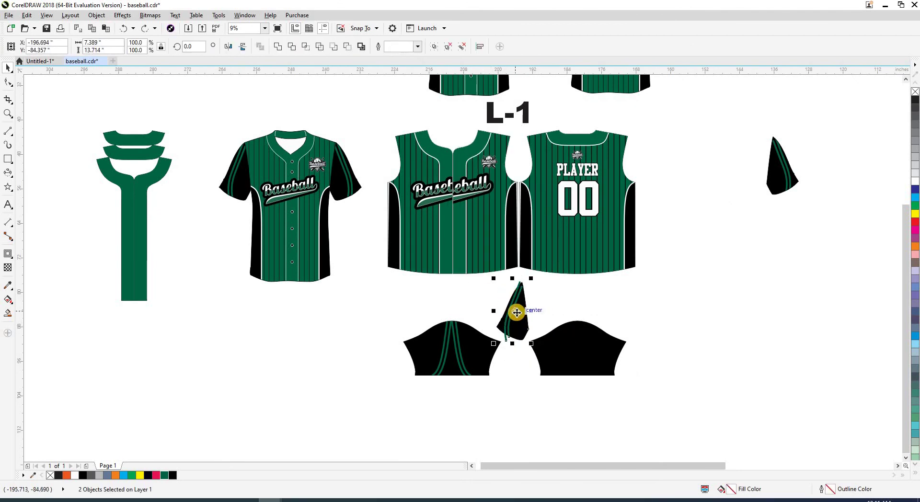
drag(517, 313, 452, 357)
scroll(451, 357, up, 4)
scroll(451, 357, down, 2)
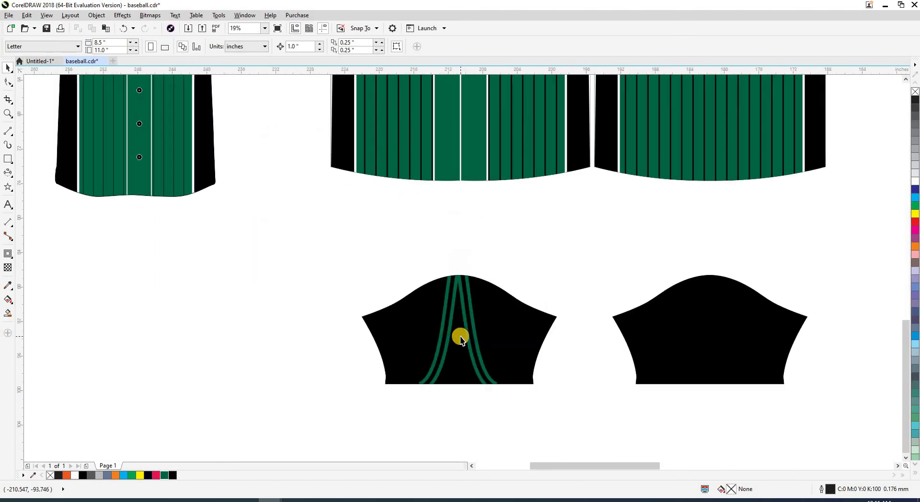
- Delete the plain right sleeve and move the striped sleeve up under the body panels
click(669, 350)
key(Delete)
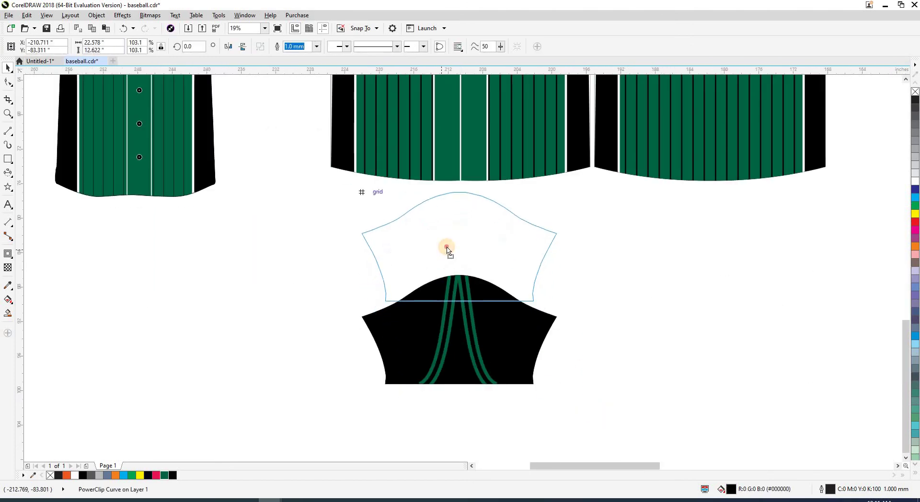
drag(410, 334, 460, 249)
- Drop a copy of the striped sleeve to the right as the new right sleeve
mouse_move(552, 255)
mouse_down()
mouse_move(678, 255)
mouse_move(671, 192)
mouse_up()
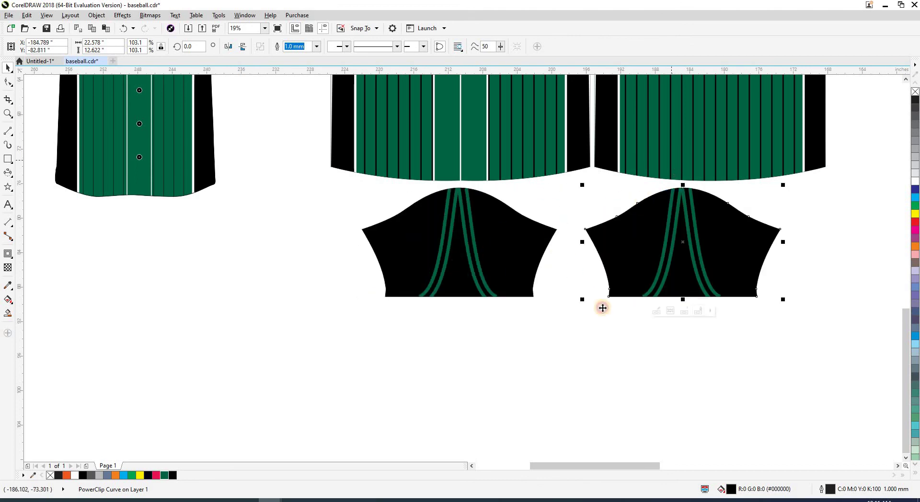
click(602, 310)
click(533, 257)
click(508, 332)
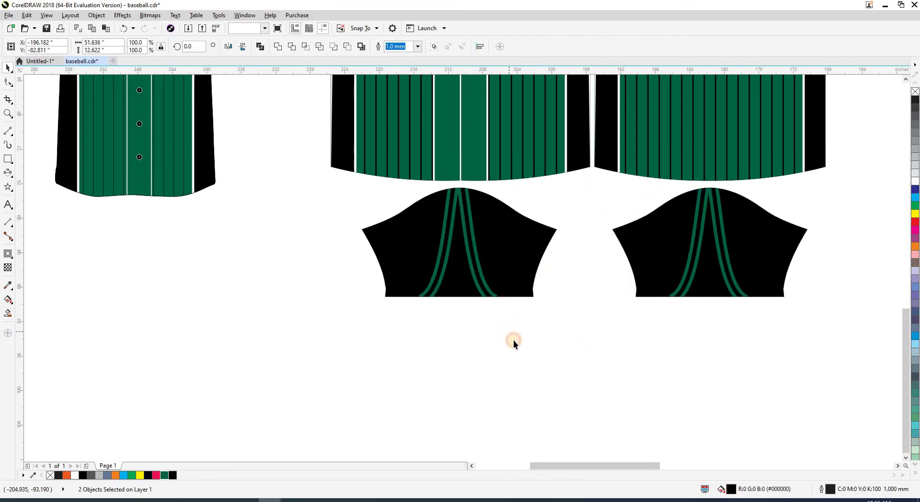
scroll(513, 340, down, 5)
- Delete the leftover small sleeve piece and the spare short-sleeve jersey
key(z)
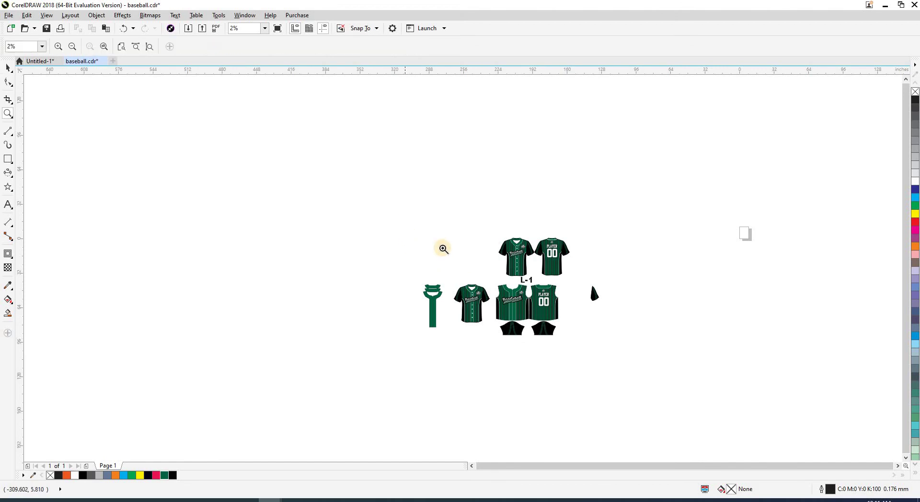
drag(405, 226, 625, 355)
key(space)
drag(737, 332, 652, 250)
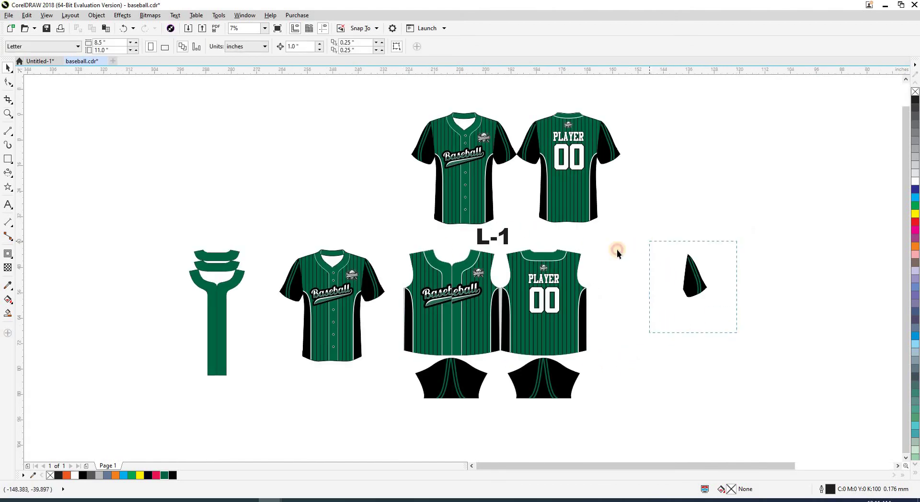
key(Delete)
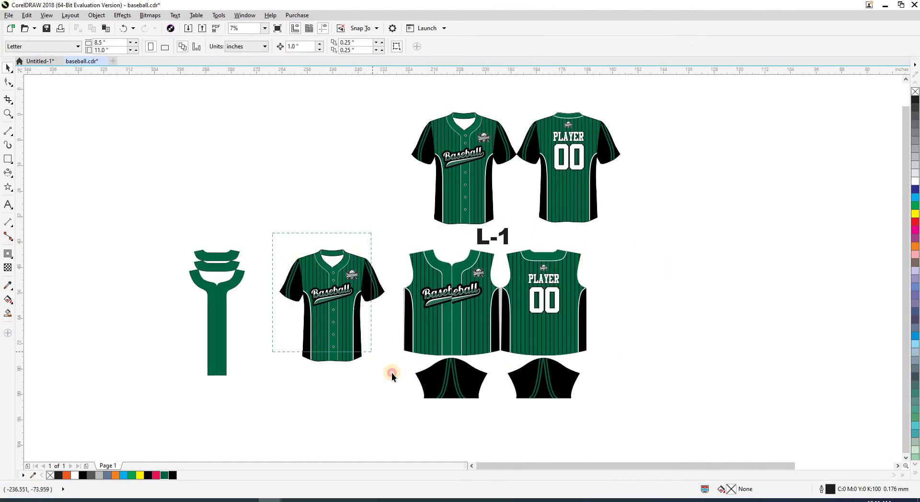
drag(392, 372, 393, 376)
key(Delete)
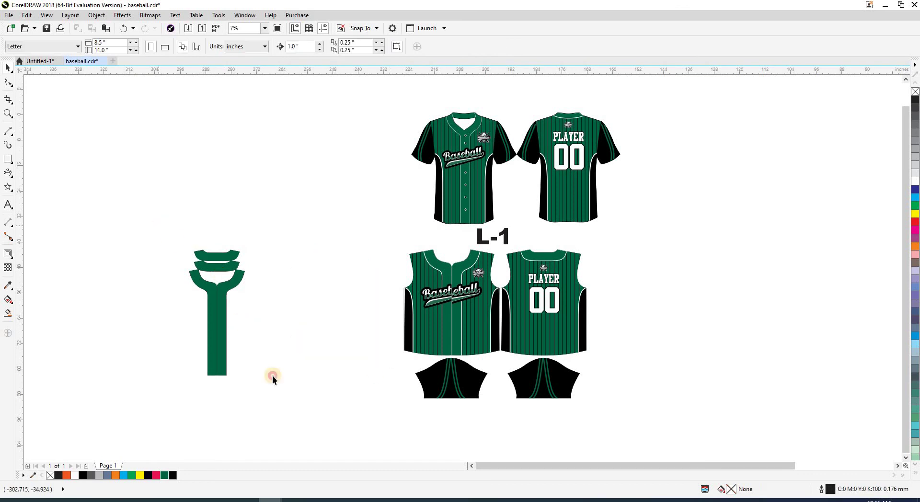
- Line up the green collar piece and both mockup jerseys in one row beside the body panels
drag(224, 336, 392, 336)
click(643, 375)
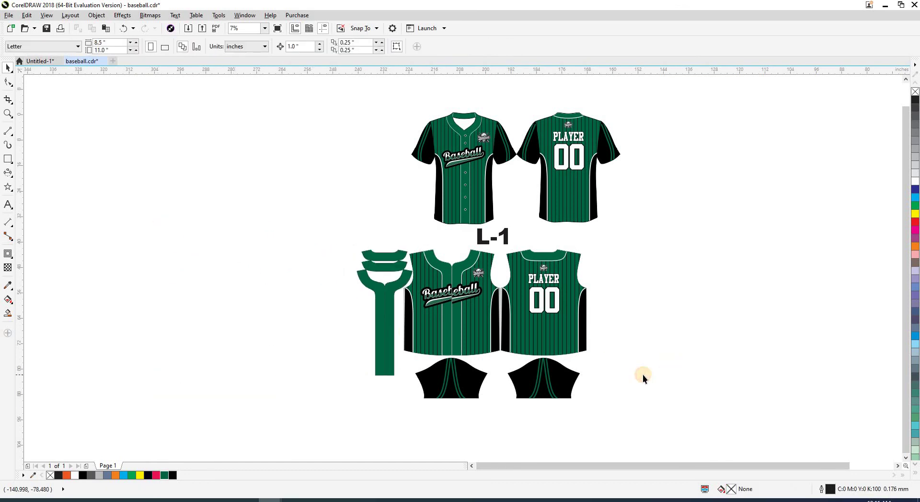
key(z)
drag(311, 171, 640, 426)
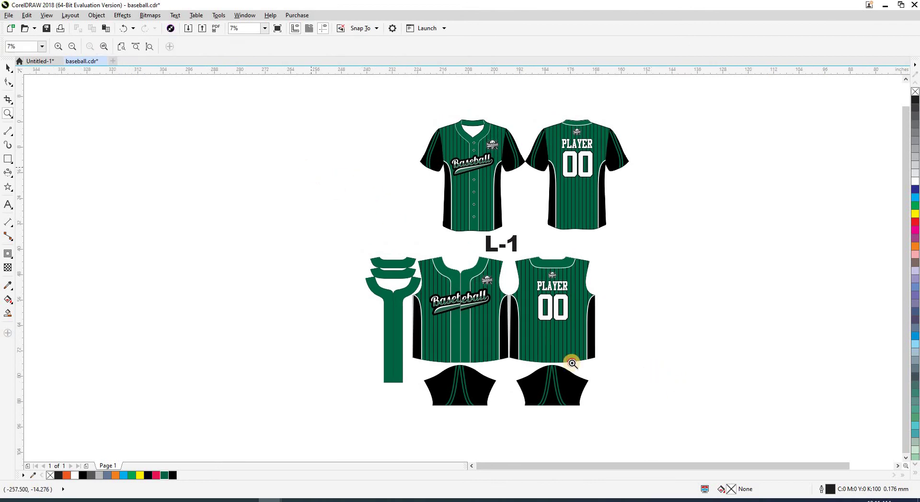
key(space)
scroll(692, 355, up, 2)
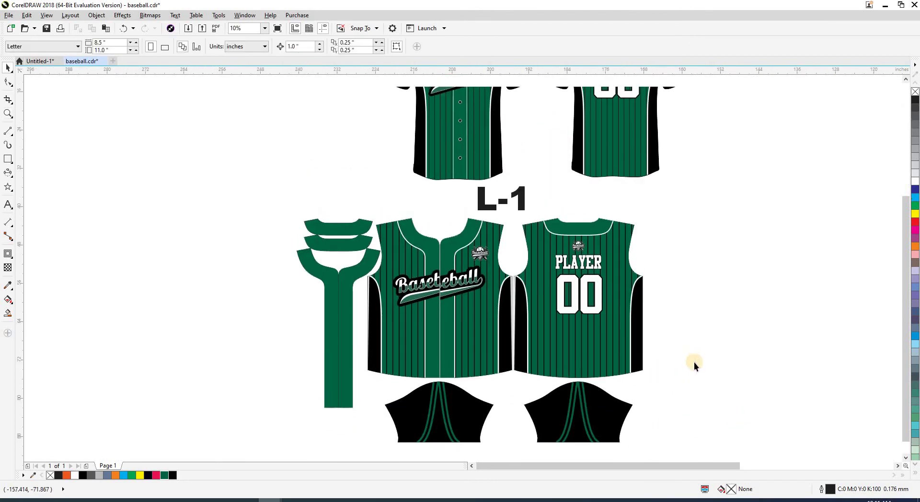
scroll(405, 289, up, 4)
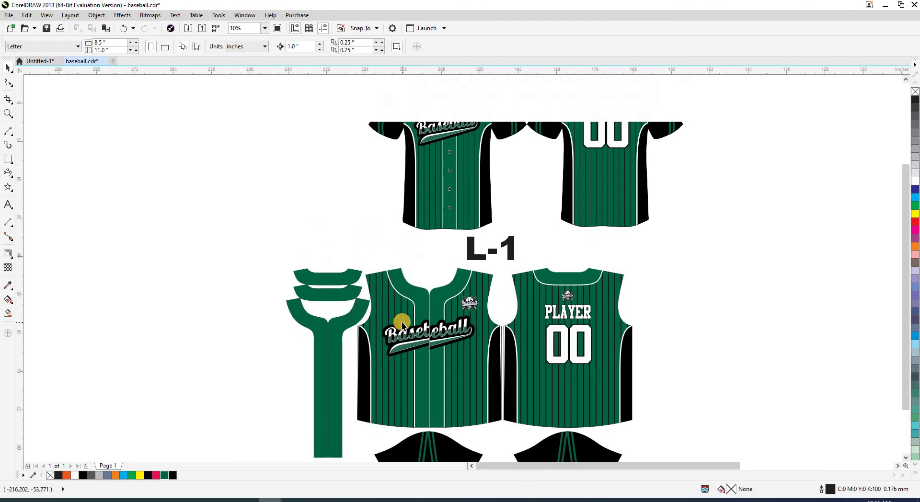
click(438, 221)
scroll(439, 221, down, 5)
drag(438, 199, 512, 248)
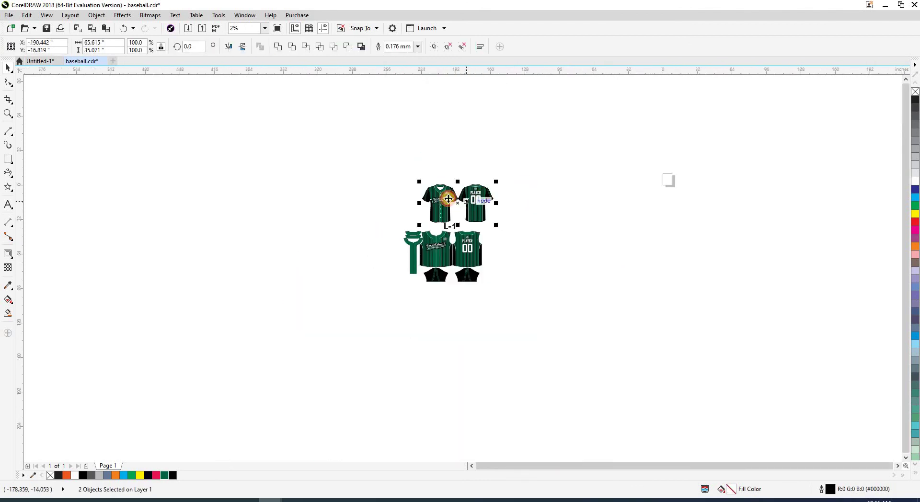
click(410, 211)
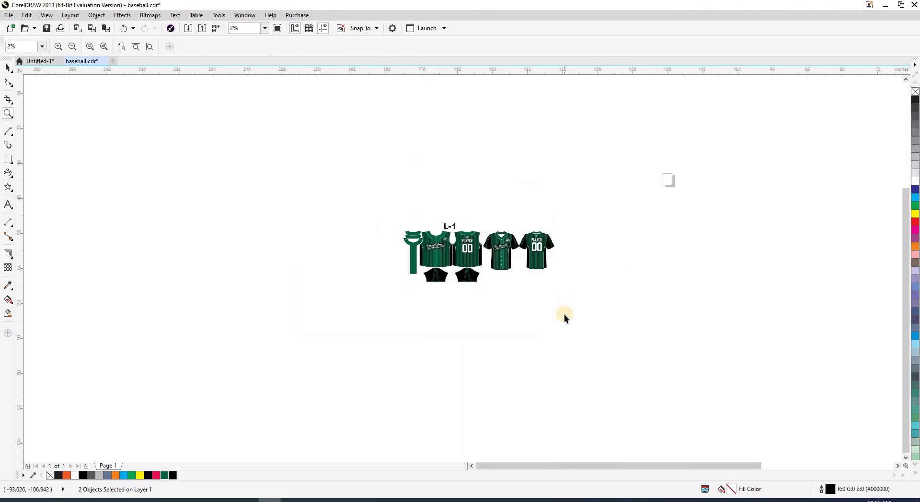
scroll(487, 346, up, 5)
- Pick a new Text Alignment option for the PLAYER text, then for the 00 number
mouse_move(488, 346)
mouse_down()
mouse_move(593, 369)
mouse_move(585, 381)
mouse_up()
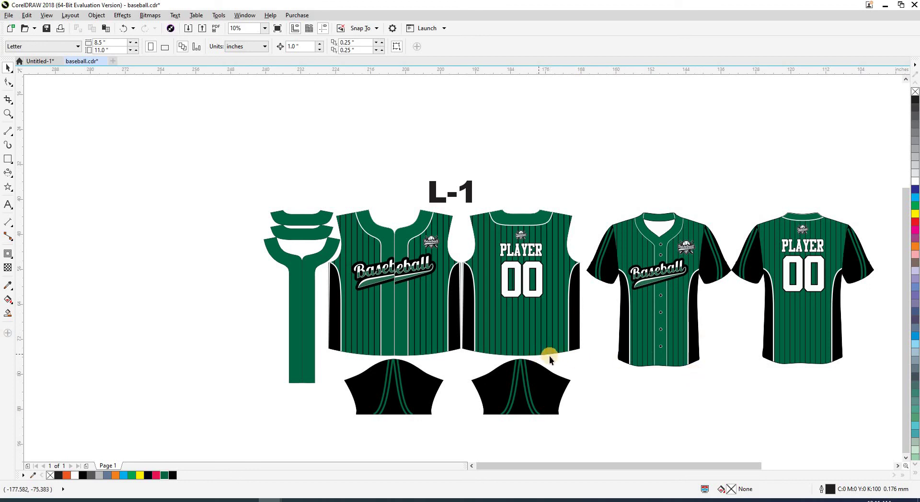
click(467, 194)
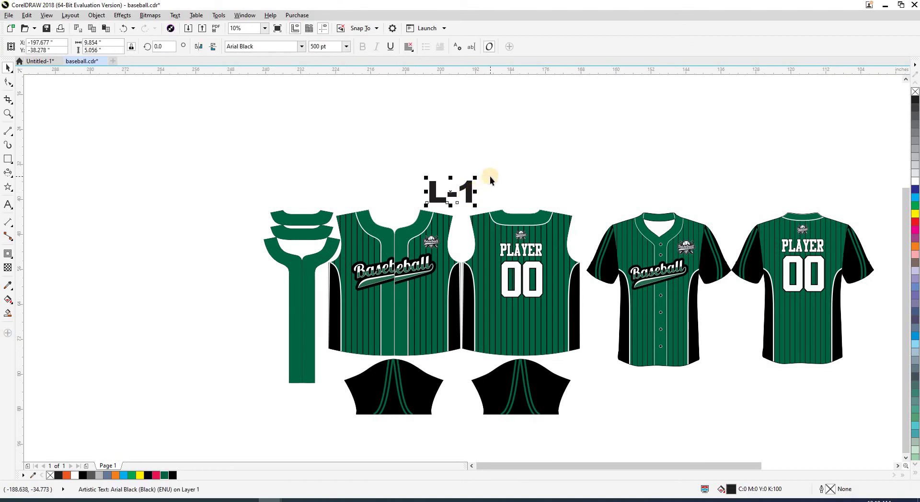
ctrl+click(514, 248)
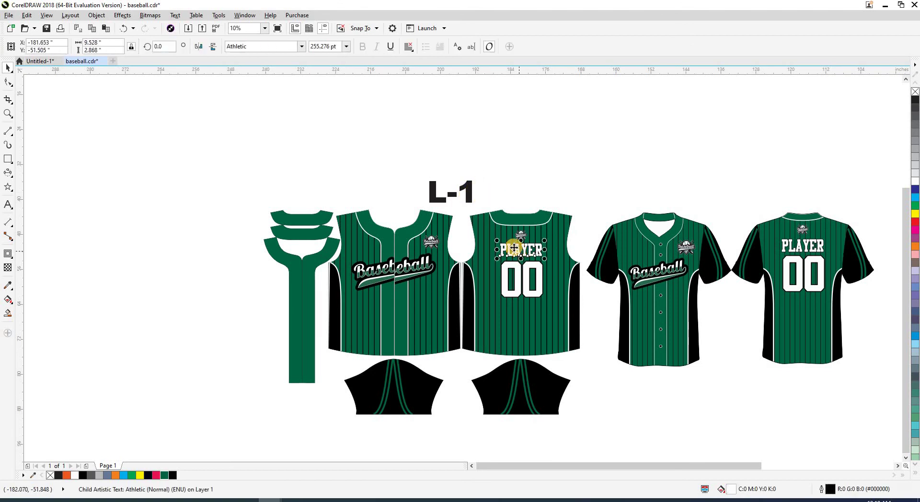
click(408, 46)
click(422, 82)
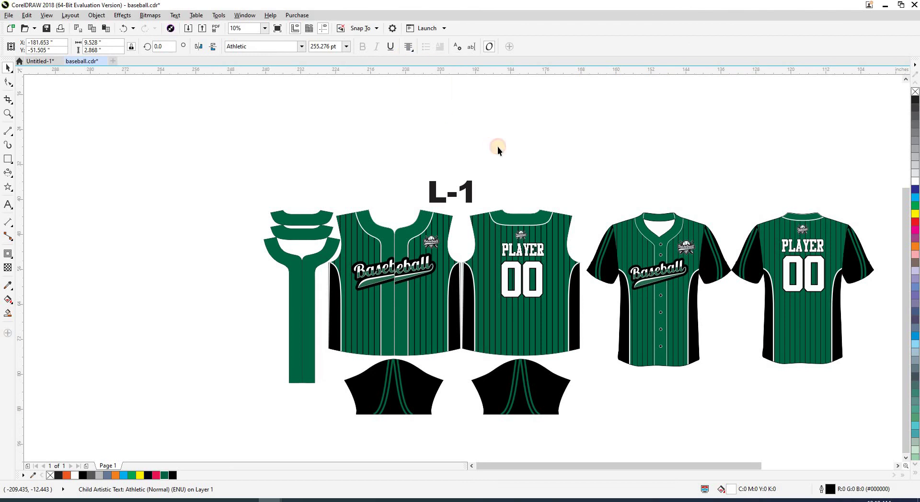
click(499, 145)
ctrl+click(518, 277)
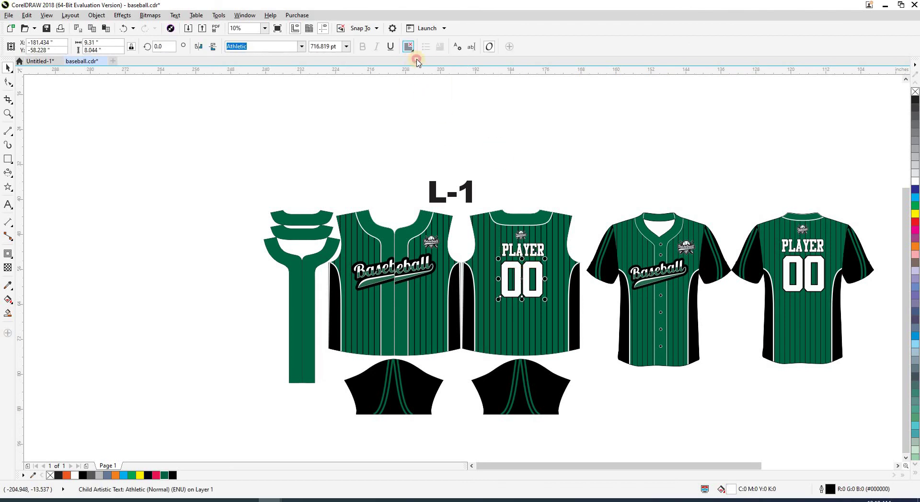
click(409, 46)
click(422, 87)
click(515, 270)
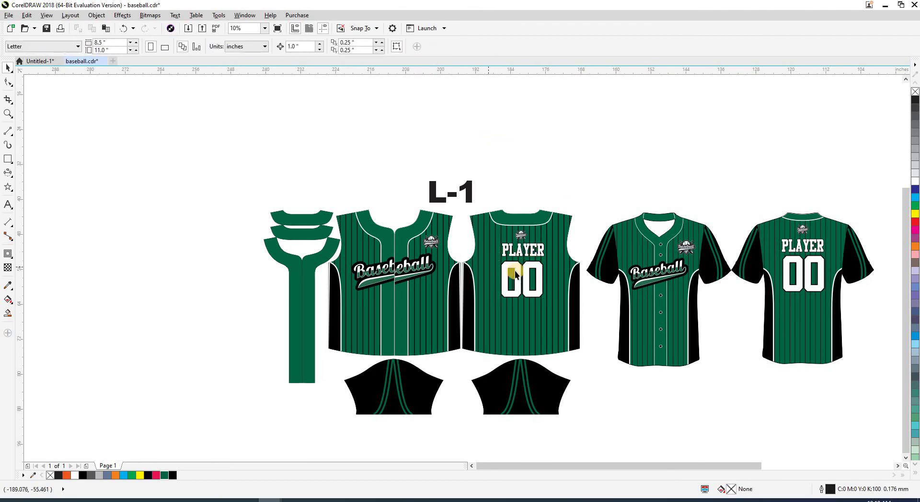
click(465, 197)
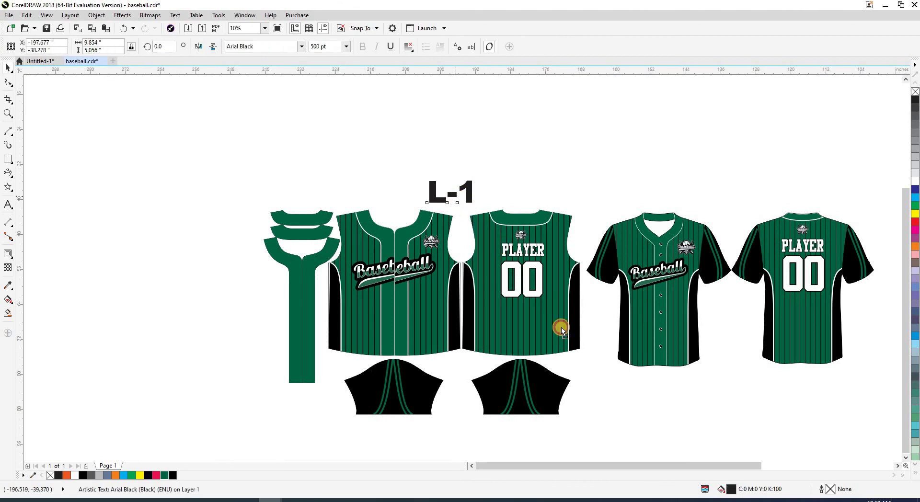
- Copy the L-1 label, trim it to 'L' and set it to 25 pt
drag(465, 197, 593, 374)
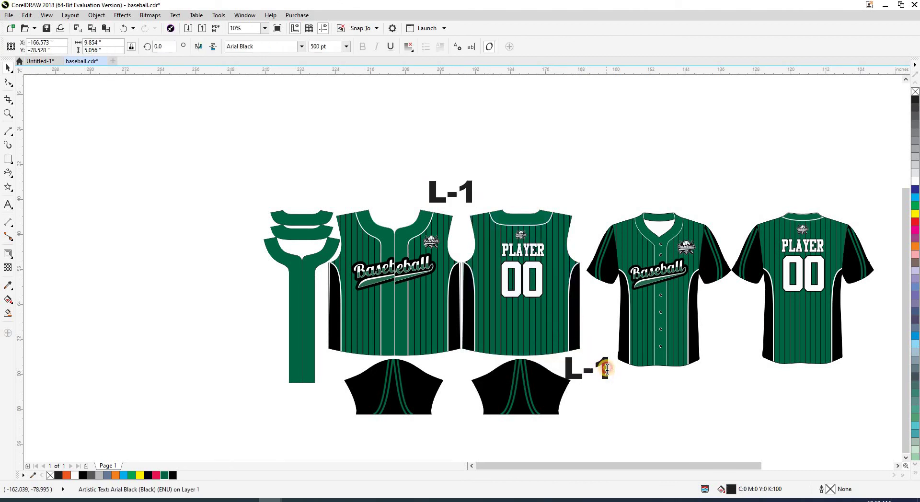
double_click(607, 371)
key(BackSpace)
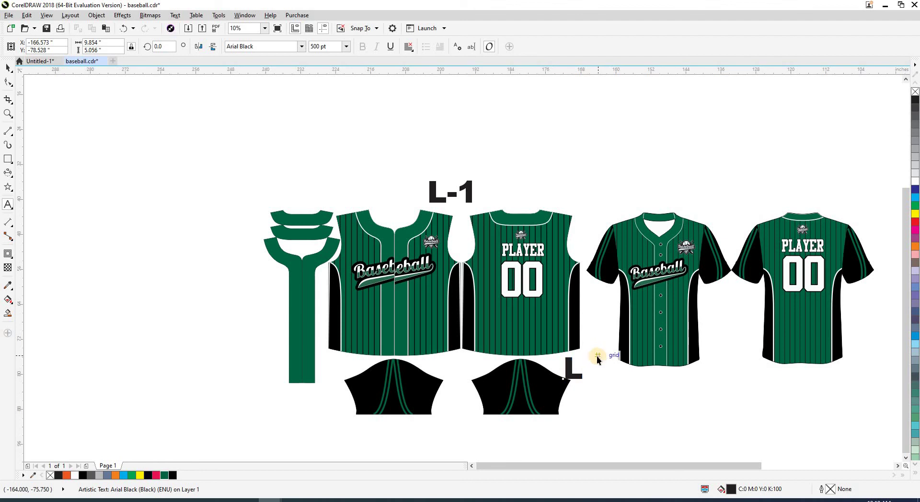
key(ctrl+space)
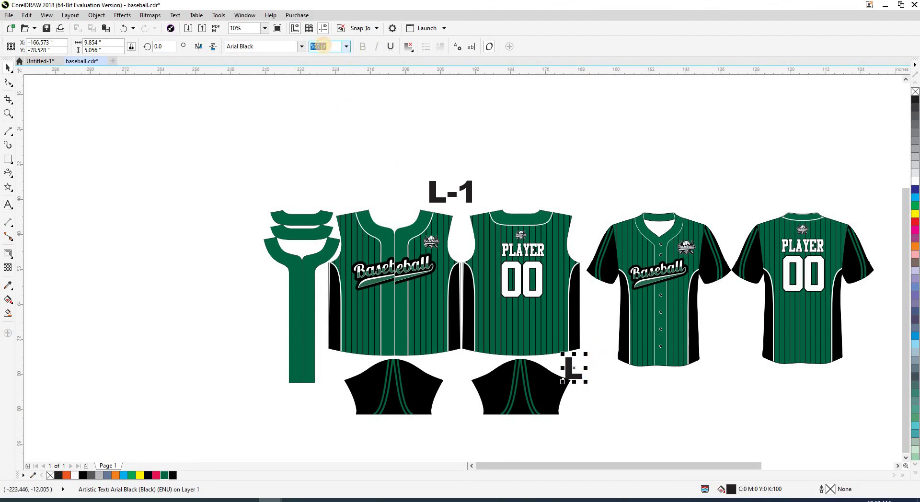
text(25)
key(Return)
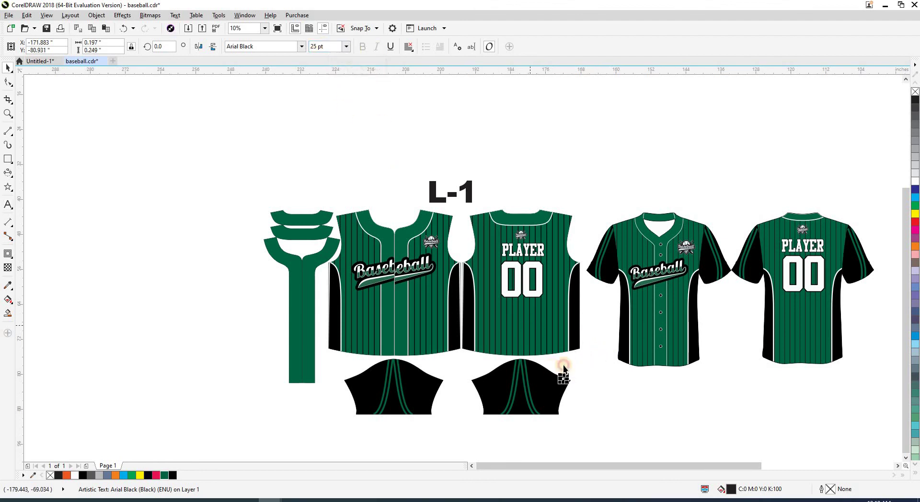
- Position the L marker at the bottom centre of the striped body panel
scroll(522, 358, up, 5)
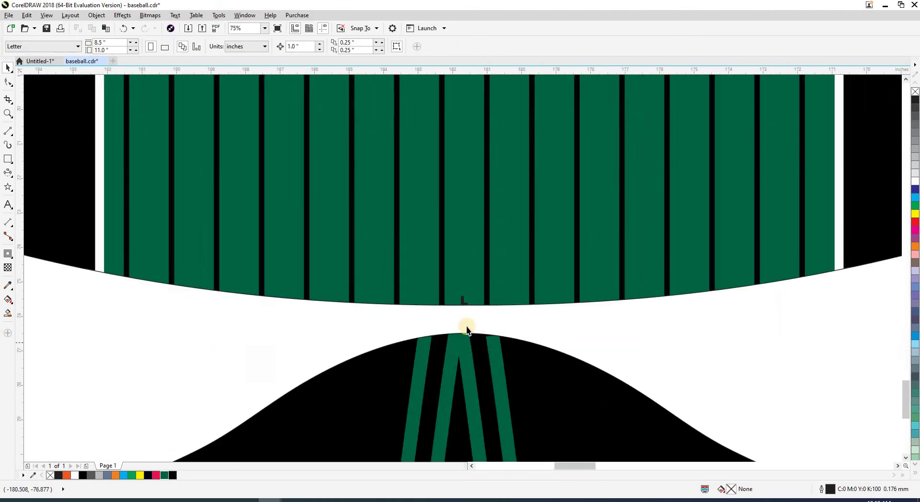
click(463, 301)
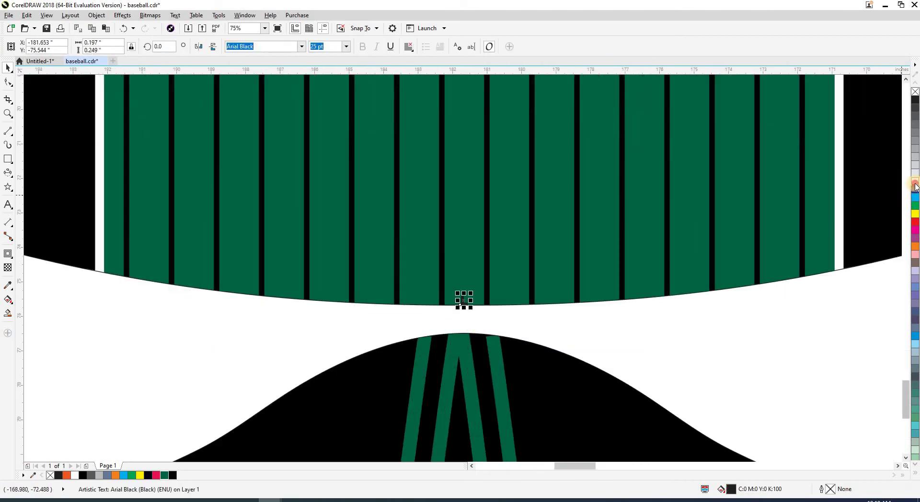
click(671, 350)
drag(572, 329, 456, 260)
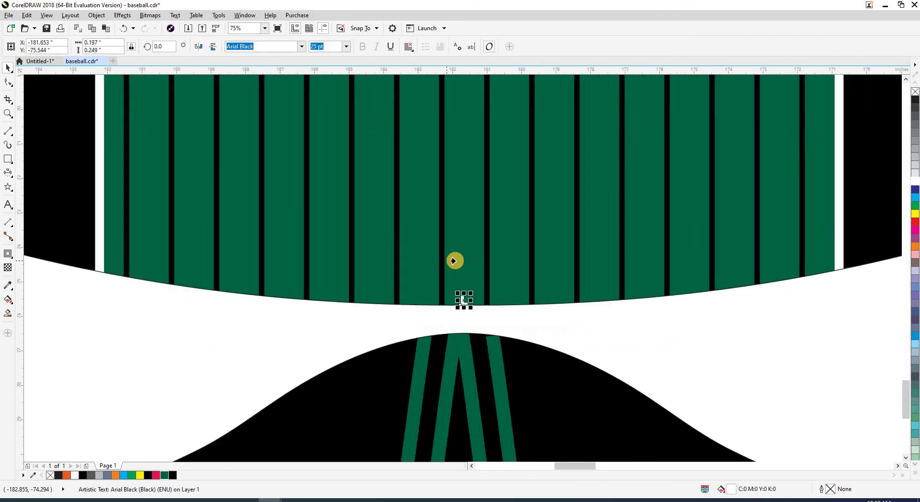
click(457, 264)
click(460, 293)
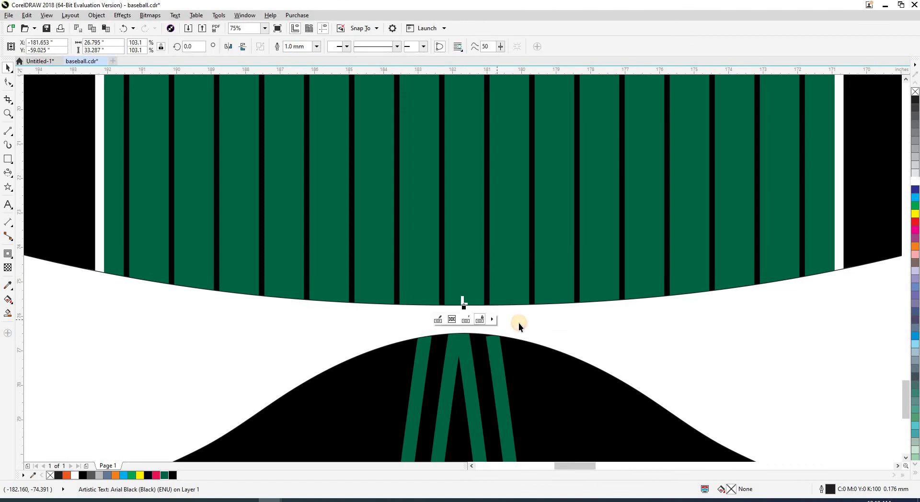
click(465, 298)
click(495, 309)
click(565, 335)
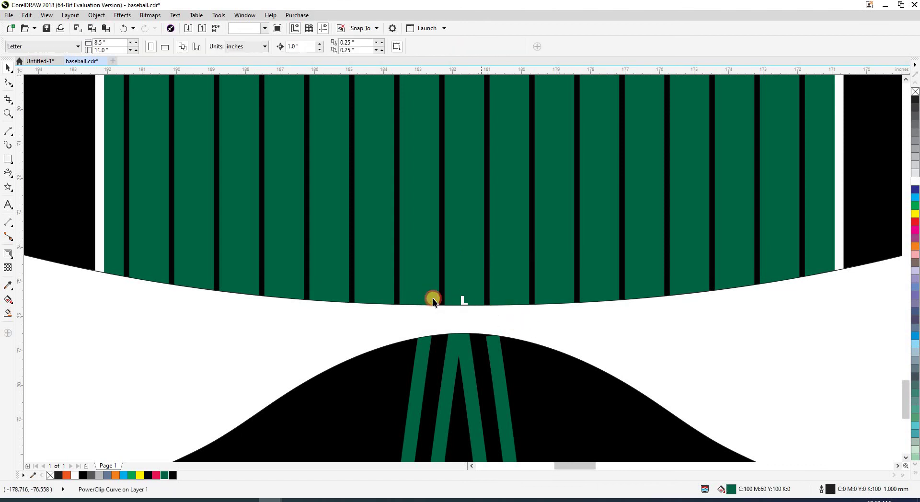
click(463, 299)
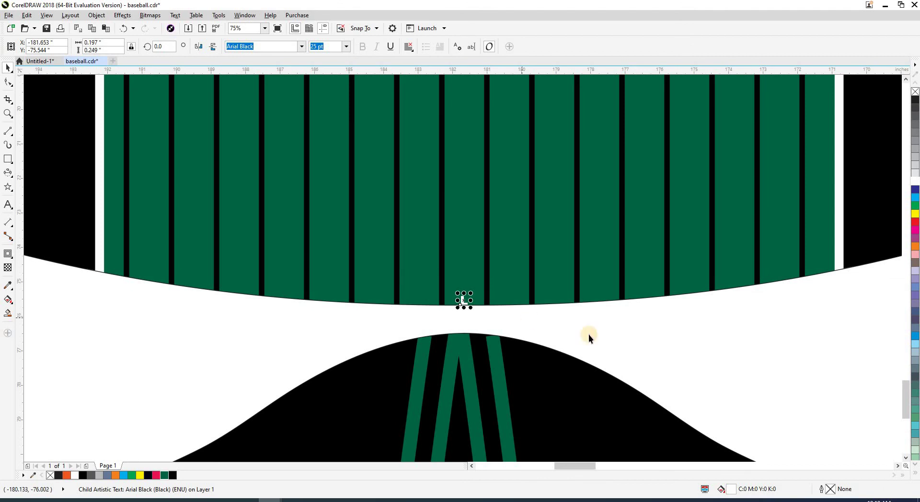
scroll(640, 344, down, 1)
scroll(544, 295, down, 1)
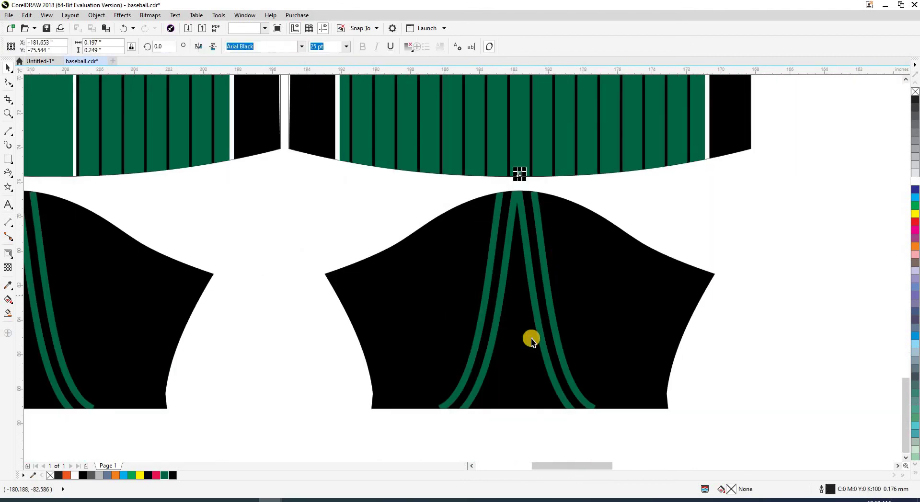
- Select the two L markers and the left sleeve group, then view the whole layout
click(547, 406)
drag(528, 424, 501, 376)
click(283, 358)
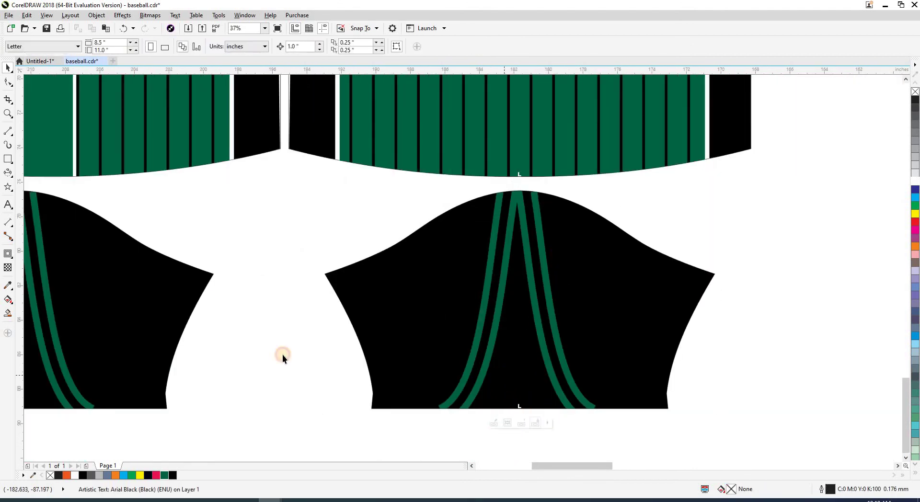
drag(283, 357, 570, 338)
click(390, 354)
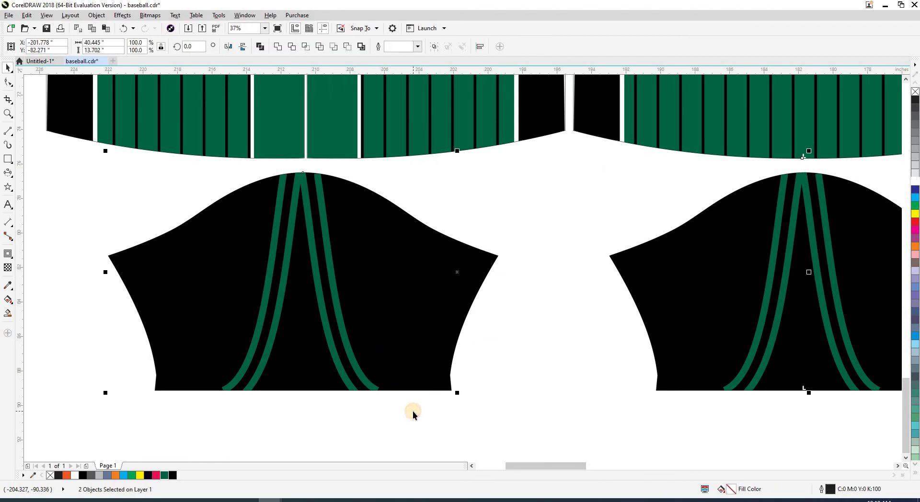
click(251, 348)
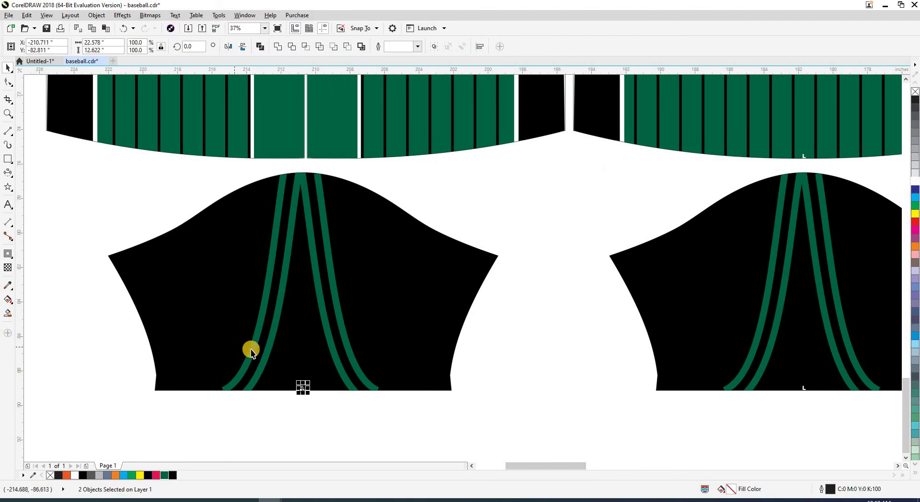
click(396, 387)
scroll(460, 312, down, 2)
key(Escape)
scroll(344, 246, up, 2)
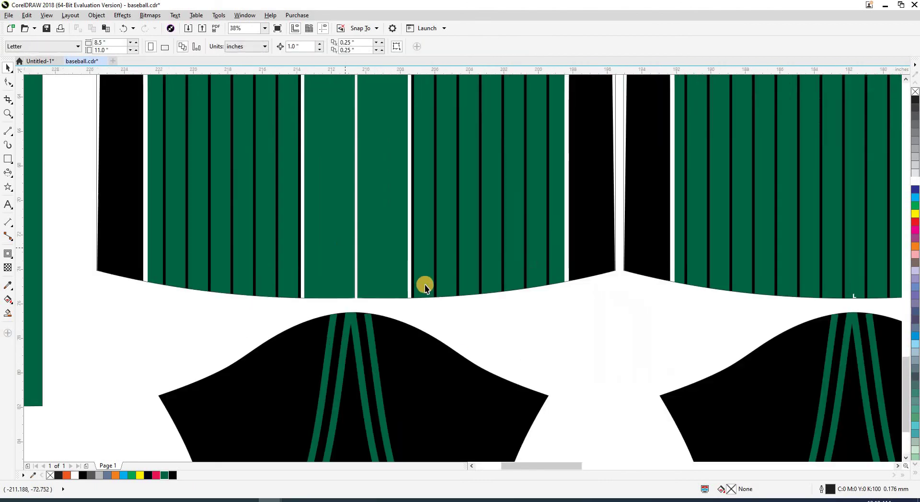
- Move the first L marker up onto the striped body panel's bottom edge
click(459, 285)
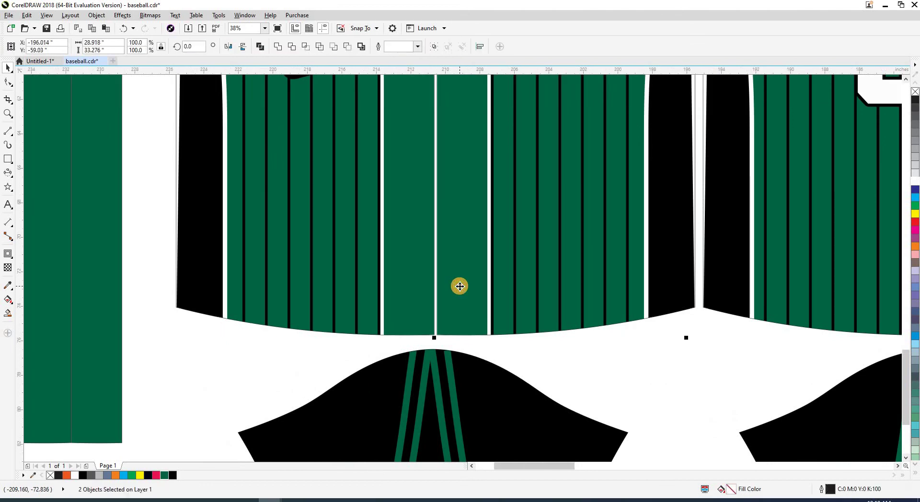
click(564, 334)
scroll(563, 335, up, 5)
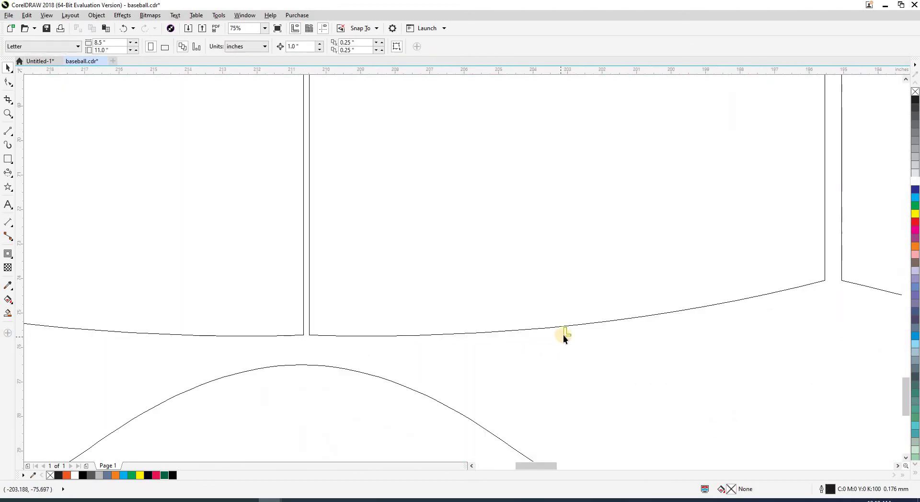
drag(577, 319, 579, 285)
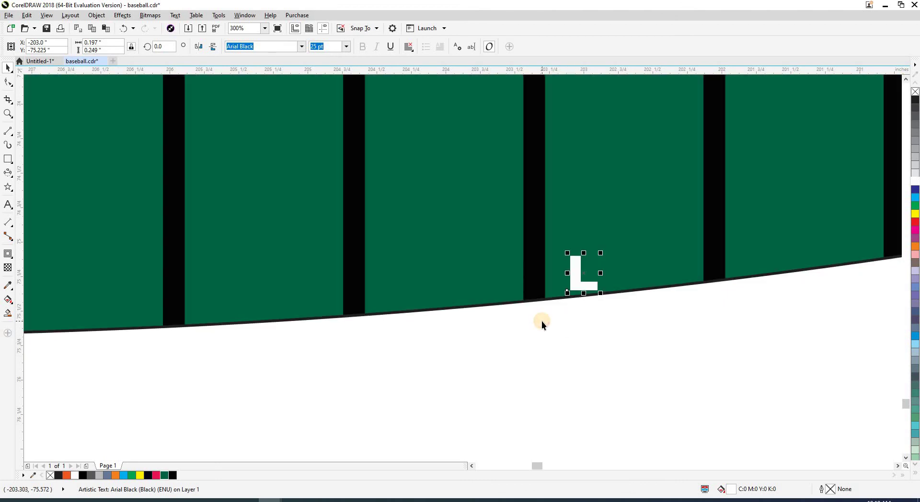
scroll(542, 320, down, 1)
click(538, 277)
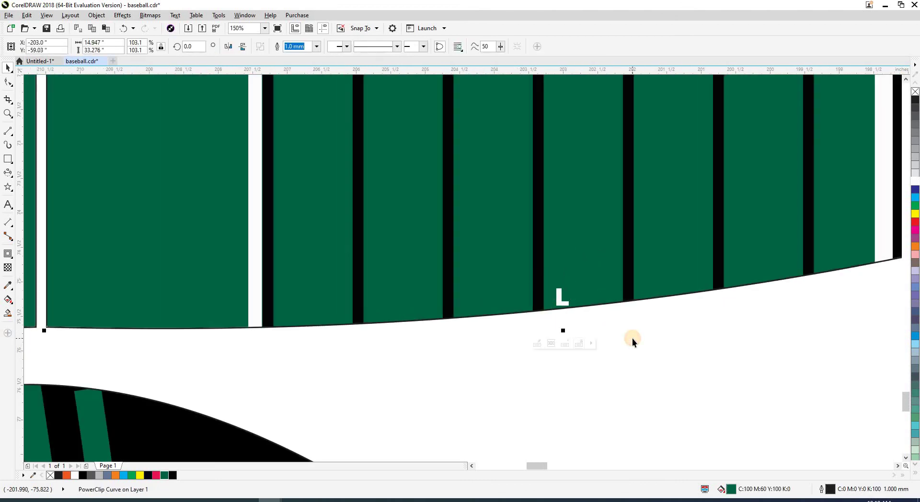
scroll(632, 338, down, 3)
- Move the next L marker up onto its panel's bottom edge
click(474, 336)
scroll(518, 310, up, 4)
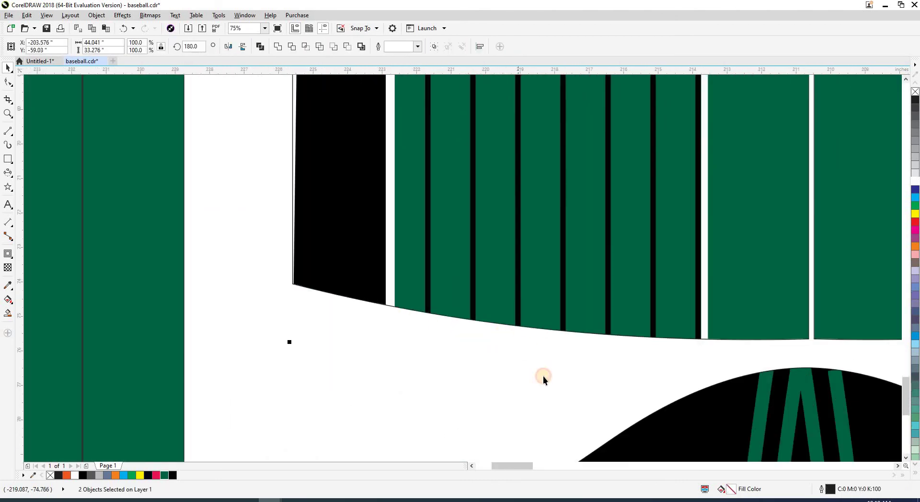
scroll(551, 336, up, 2)
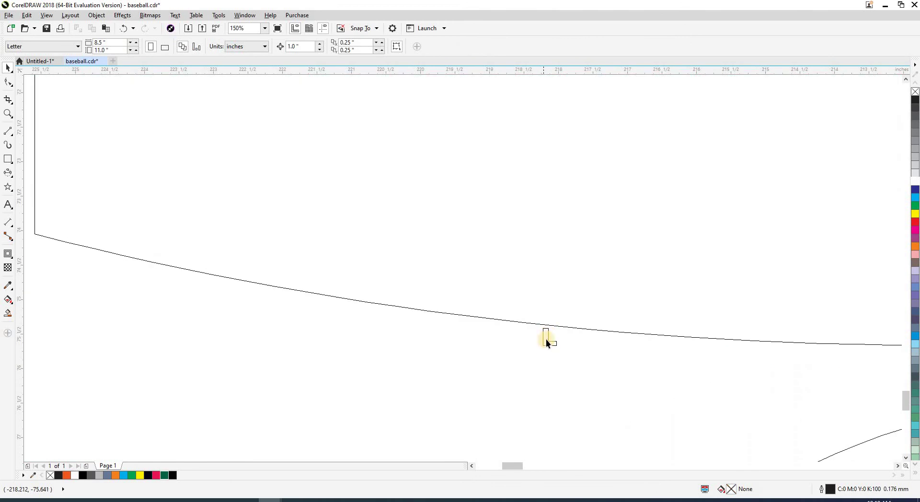
scroll(545, 338, up, 2)
drag(549, 344, 550, 258)
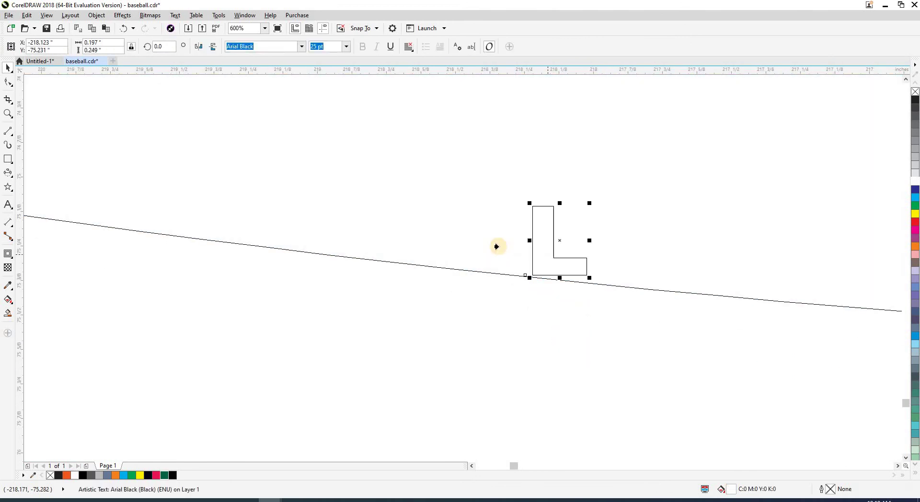
click(517, 320)
scroll(517, 338, down, 4)
- Place a white L on the right placket half and a duplicate on the left half
scroll(494, 352, down, 3)
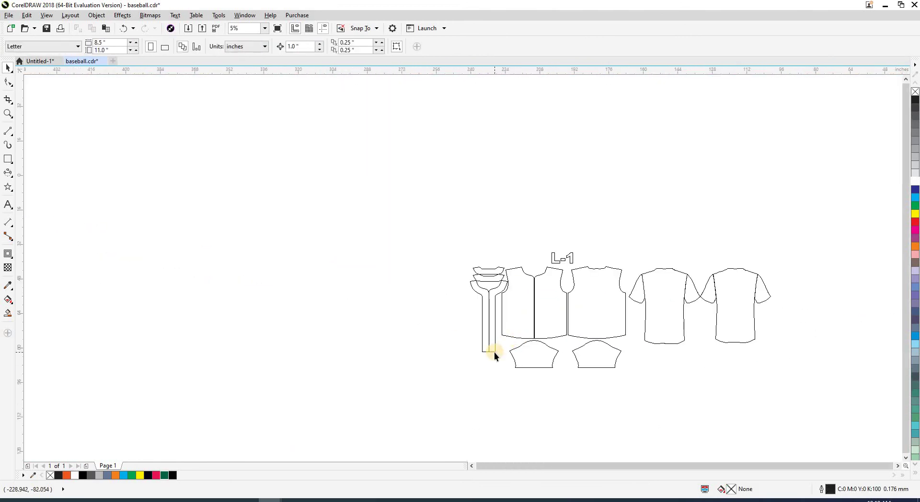
scroll(494, 352, up, 1)
scroll(483, 341, up, 2)
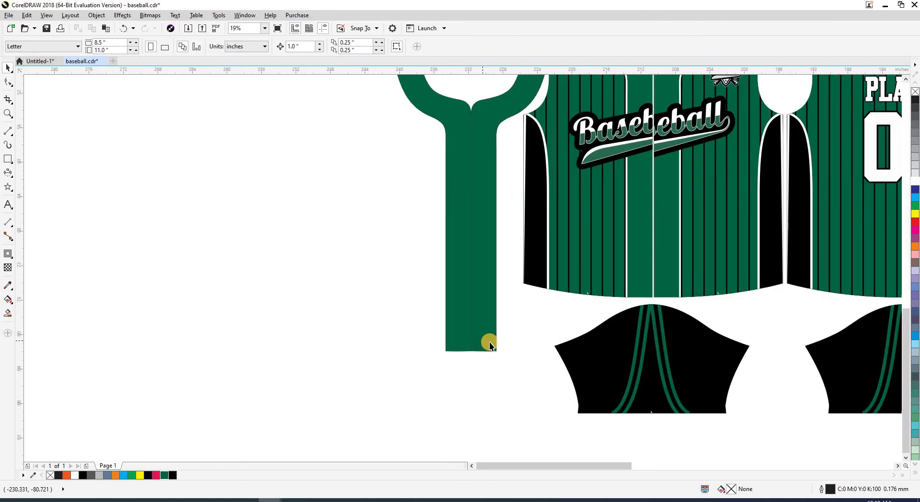
click(490, 344)
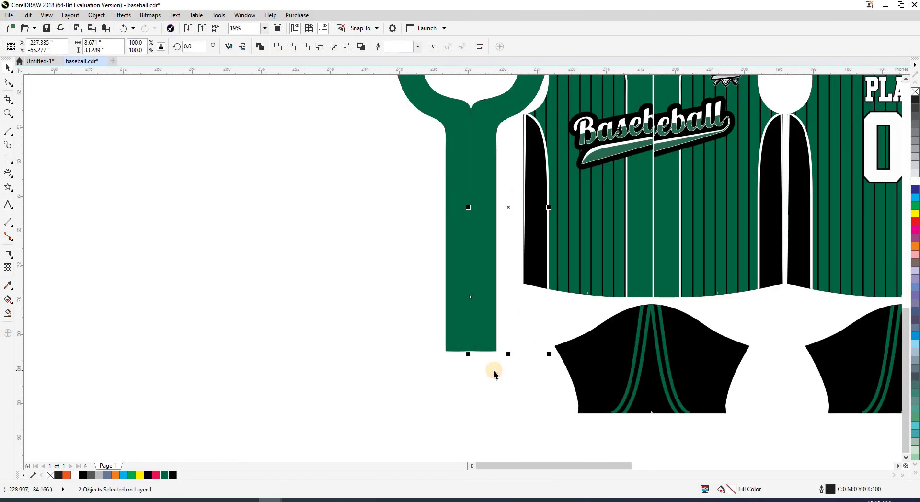
key(z)
drag(421, 316, 460, 315)
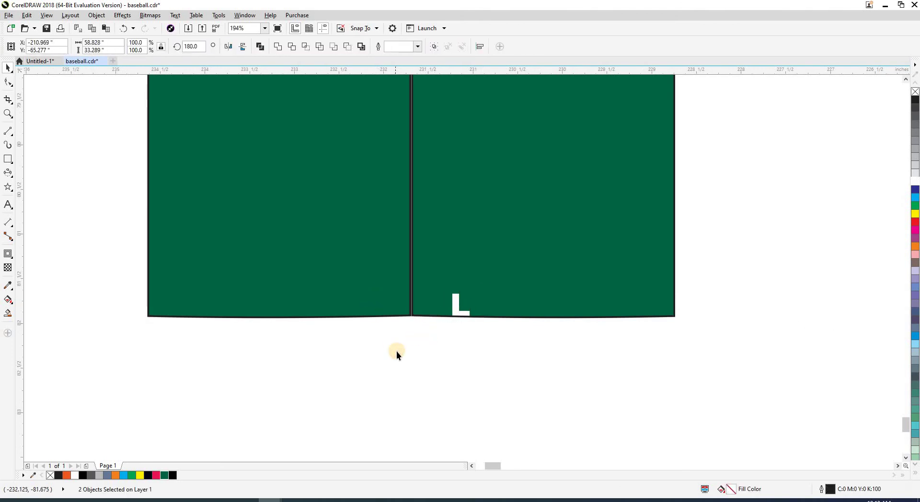
key(ctrl+v)
drag(396, 305, 377, 294)
click(403, 387)
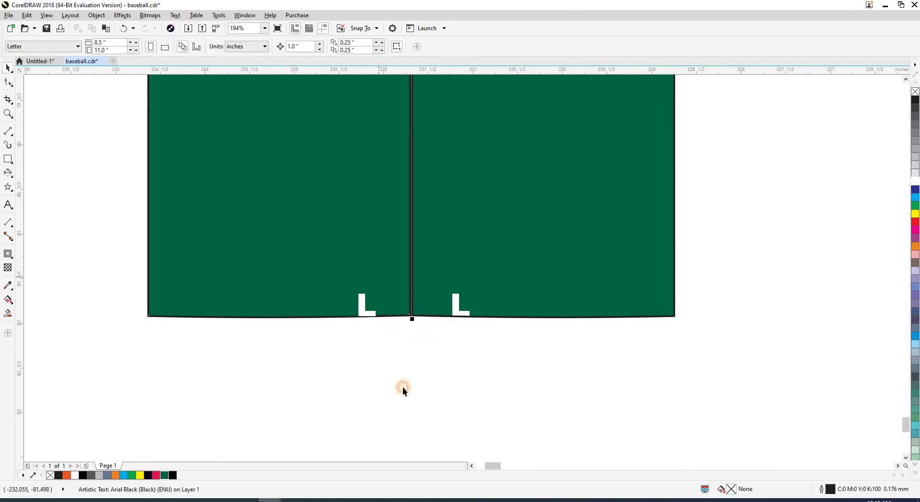
- Select the middle and top collar pieces for their L markers
scroll(402, 391, down, 10)
scroll(401, 284, up, 5)
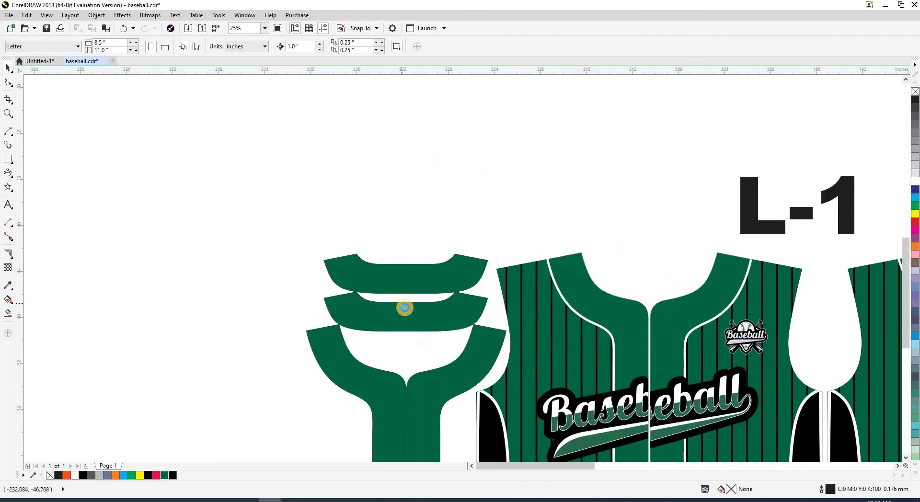
click(417, 349)
scroll(409, 339, up, 3)
click(393, 318)
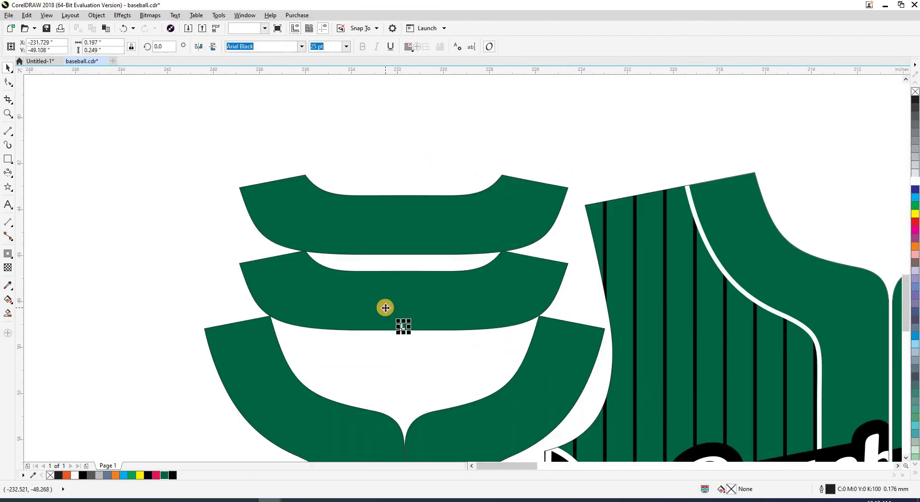
shift+click(385, 214)
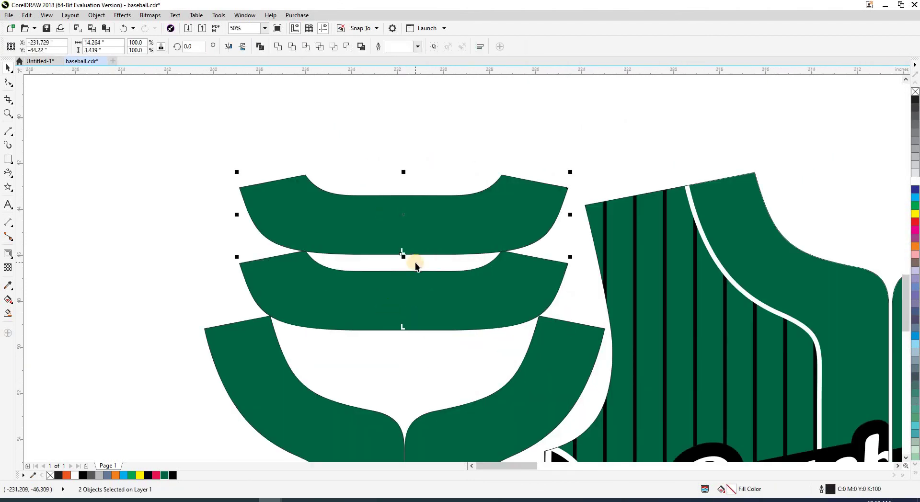
click(412, 260)
- Zoom to frame the front, back, sleeves and collar pieces together for review
scroll(385, 207, down, 2)
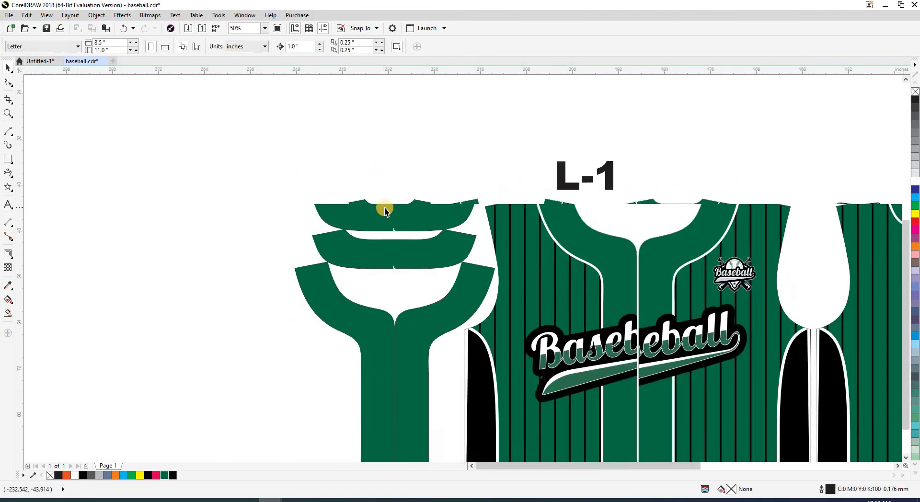
scroll(385, 207, down, 2)
scroll(385, 207, down, 1)
key(z)
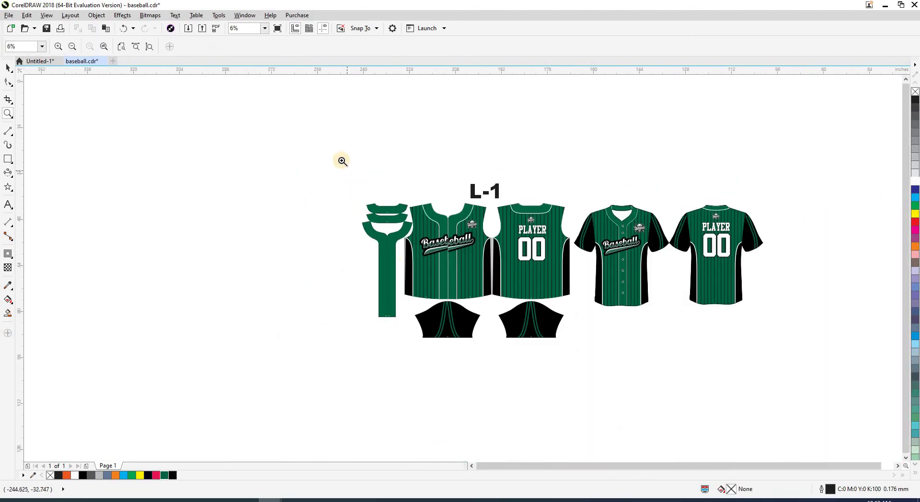
drag(341, 160, 774, 369)
key(space)
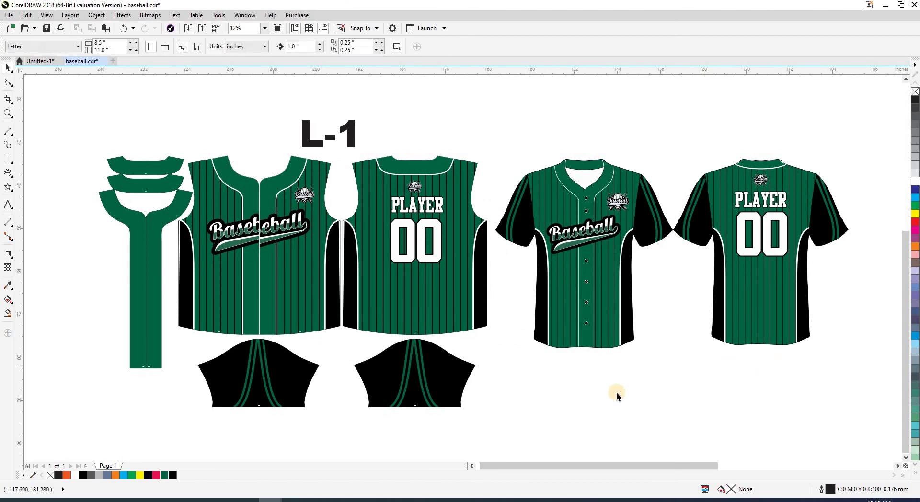